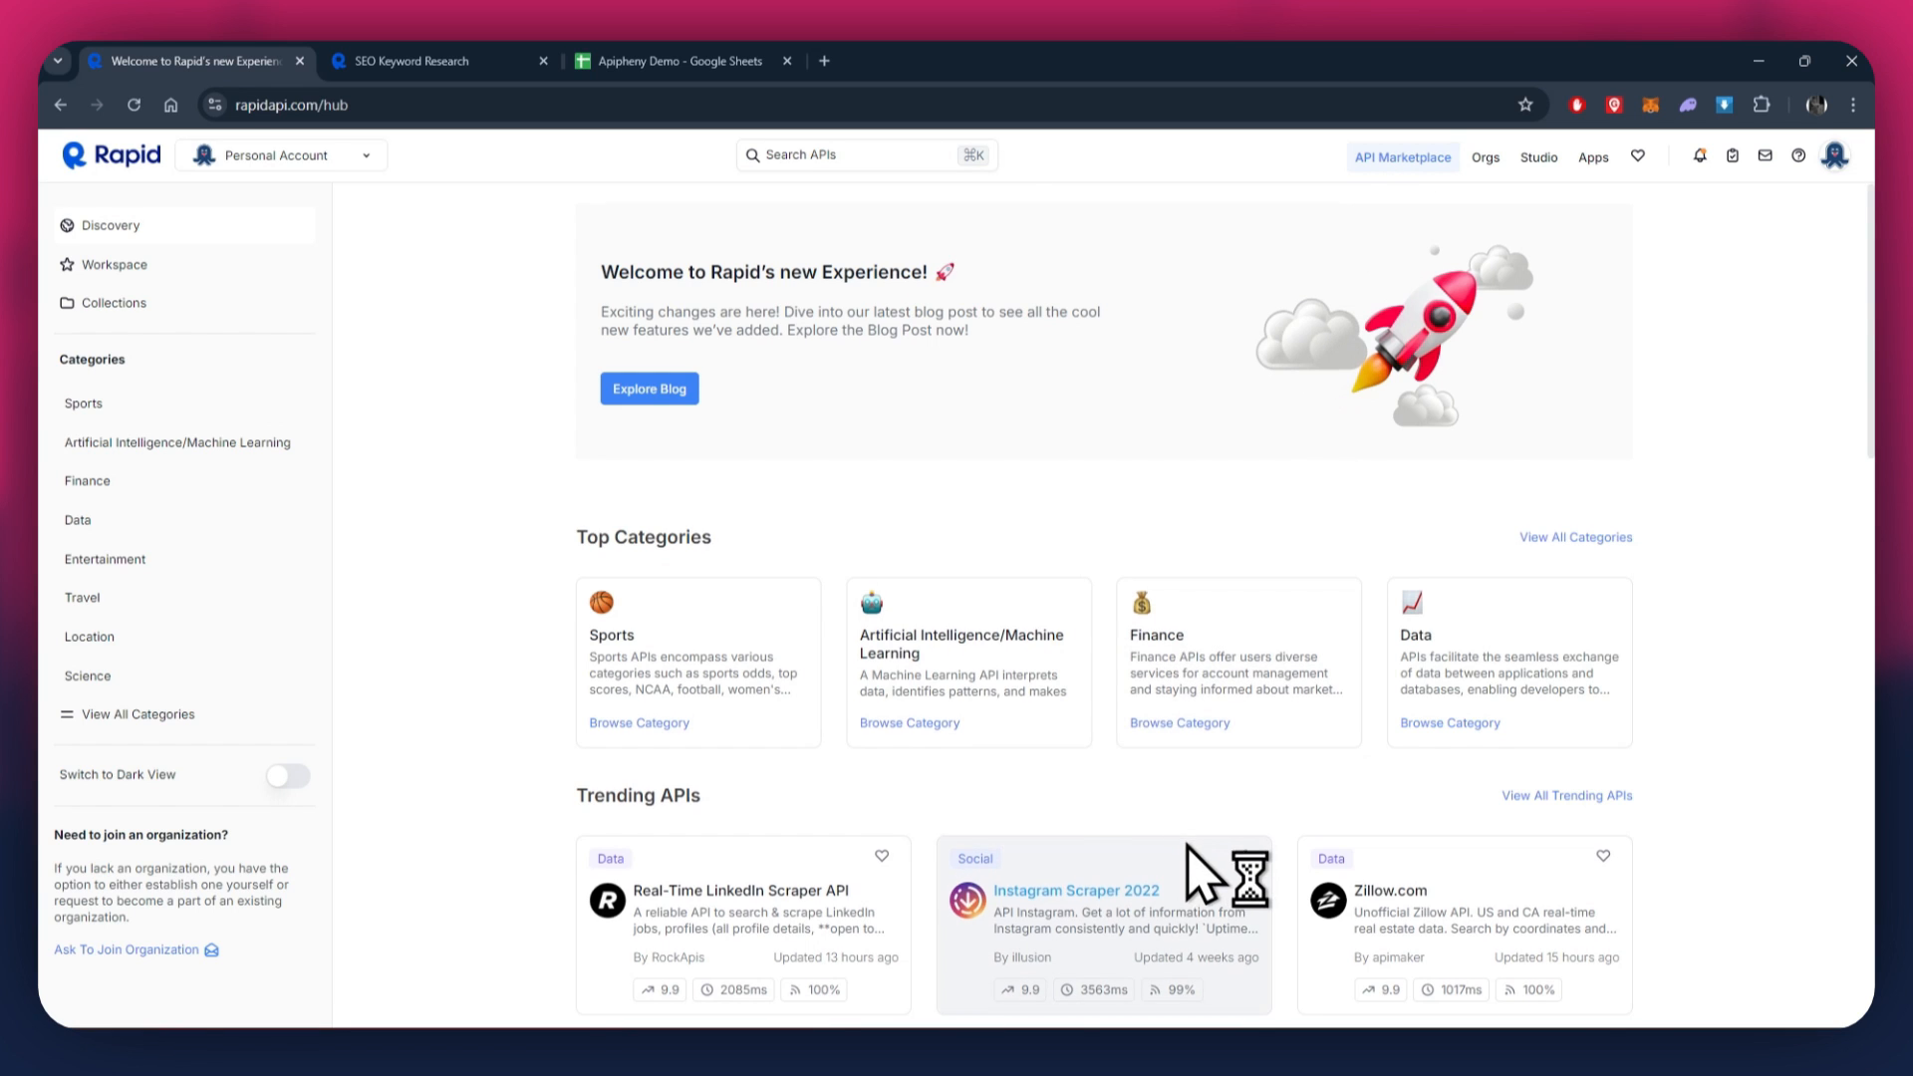
Step: Browse the trending and featured APIs on the Rapid hub page
scroll(1217, 876, "down", 10)
scroll(1195, 868, "down", 2)
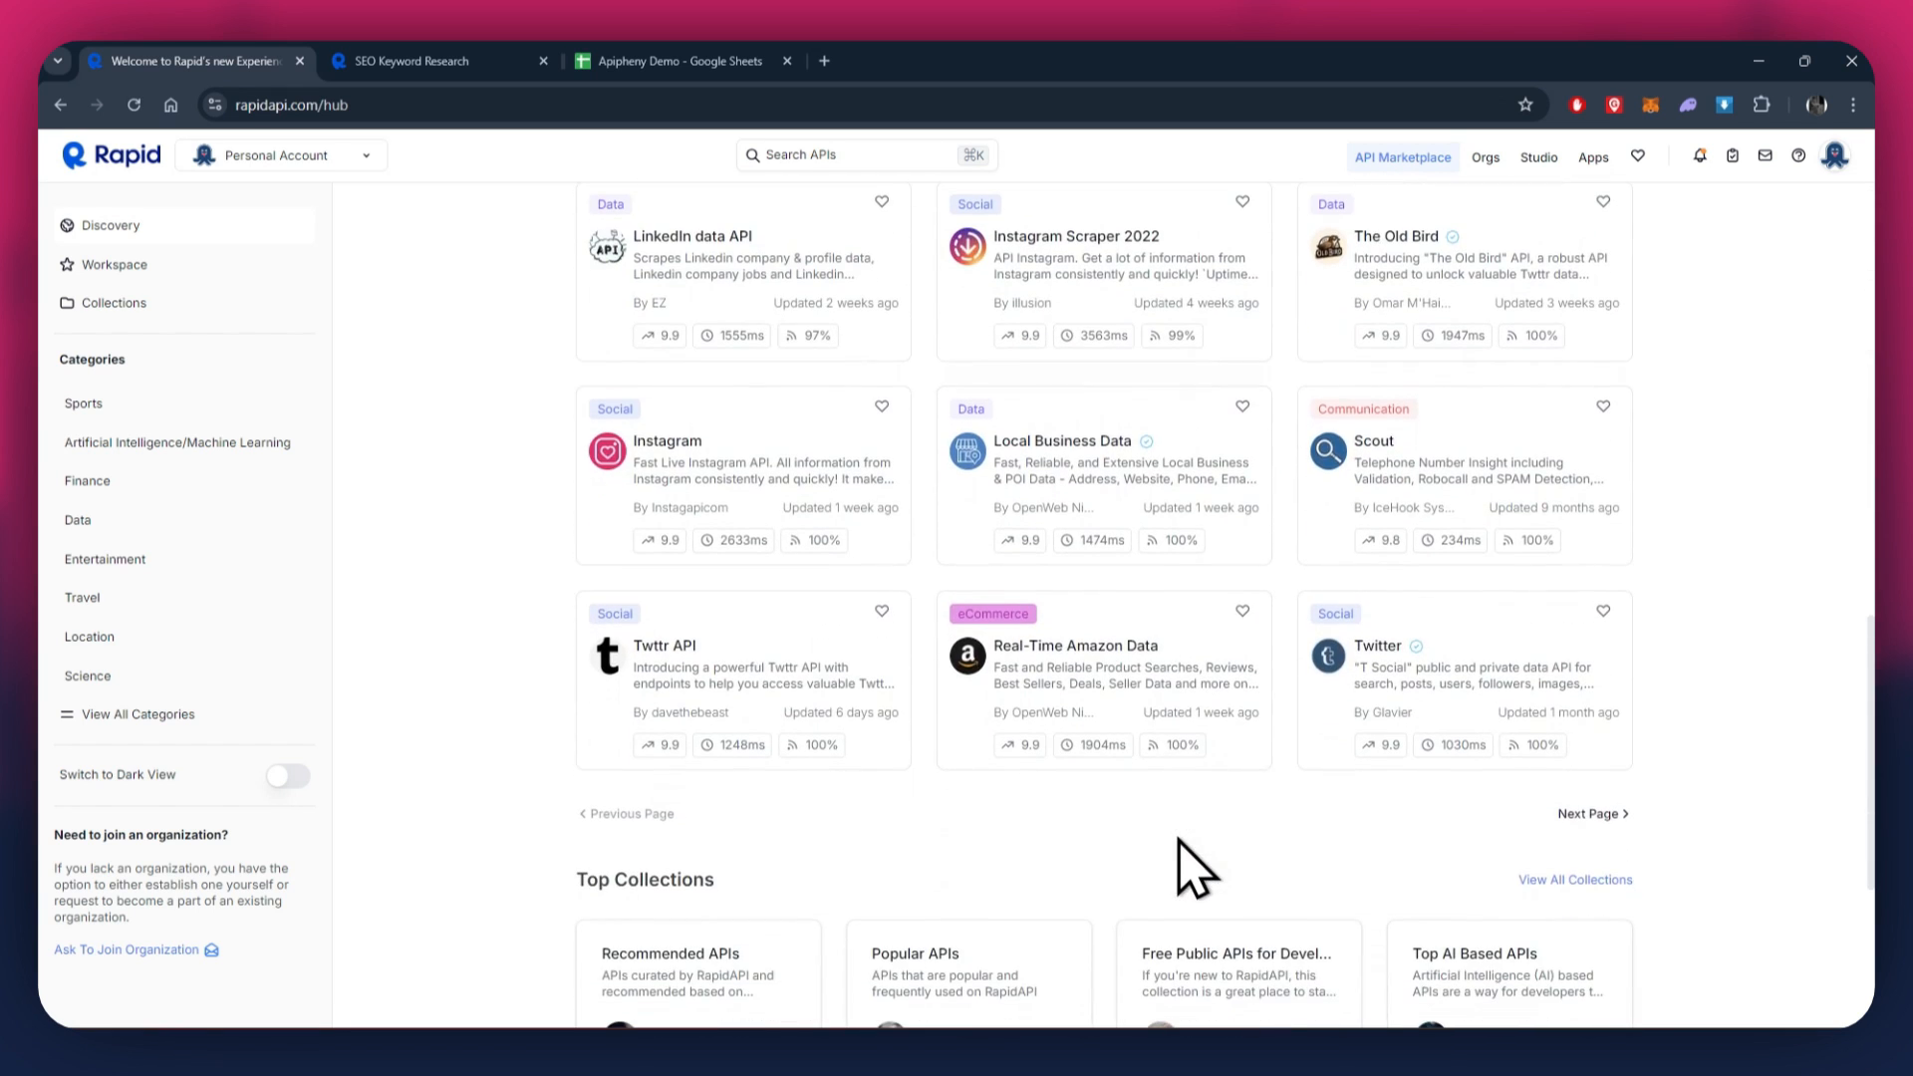
scroll(1194, 868, "up", 12)
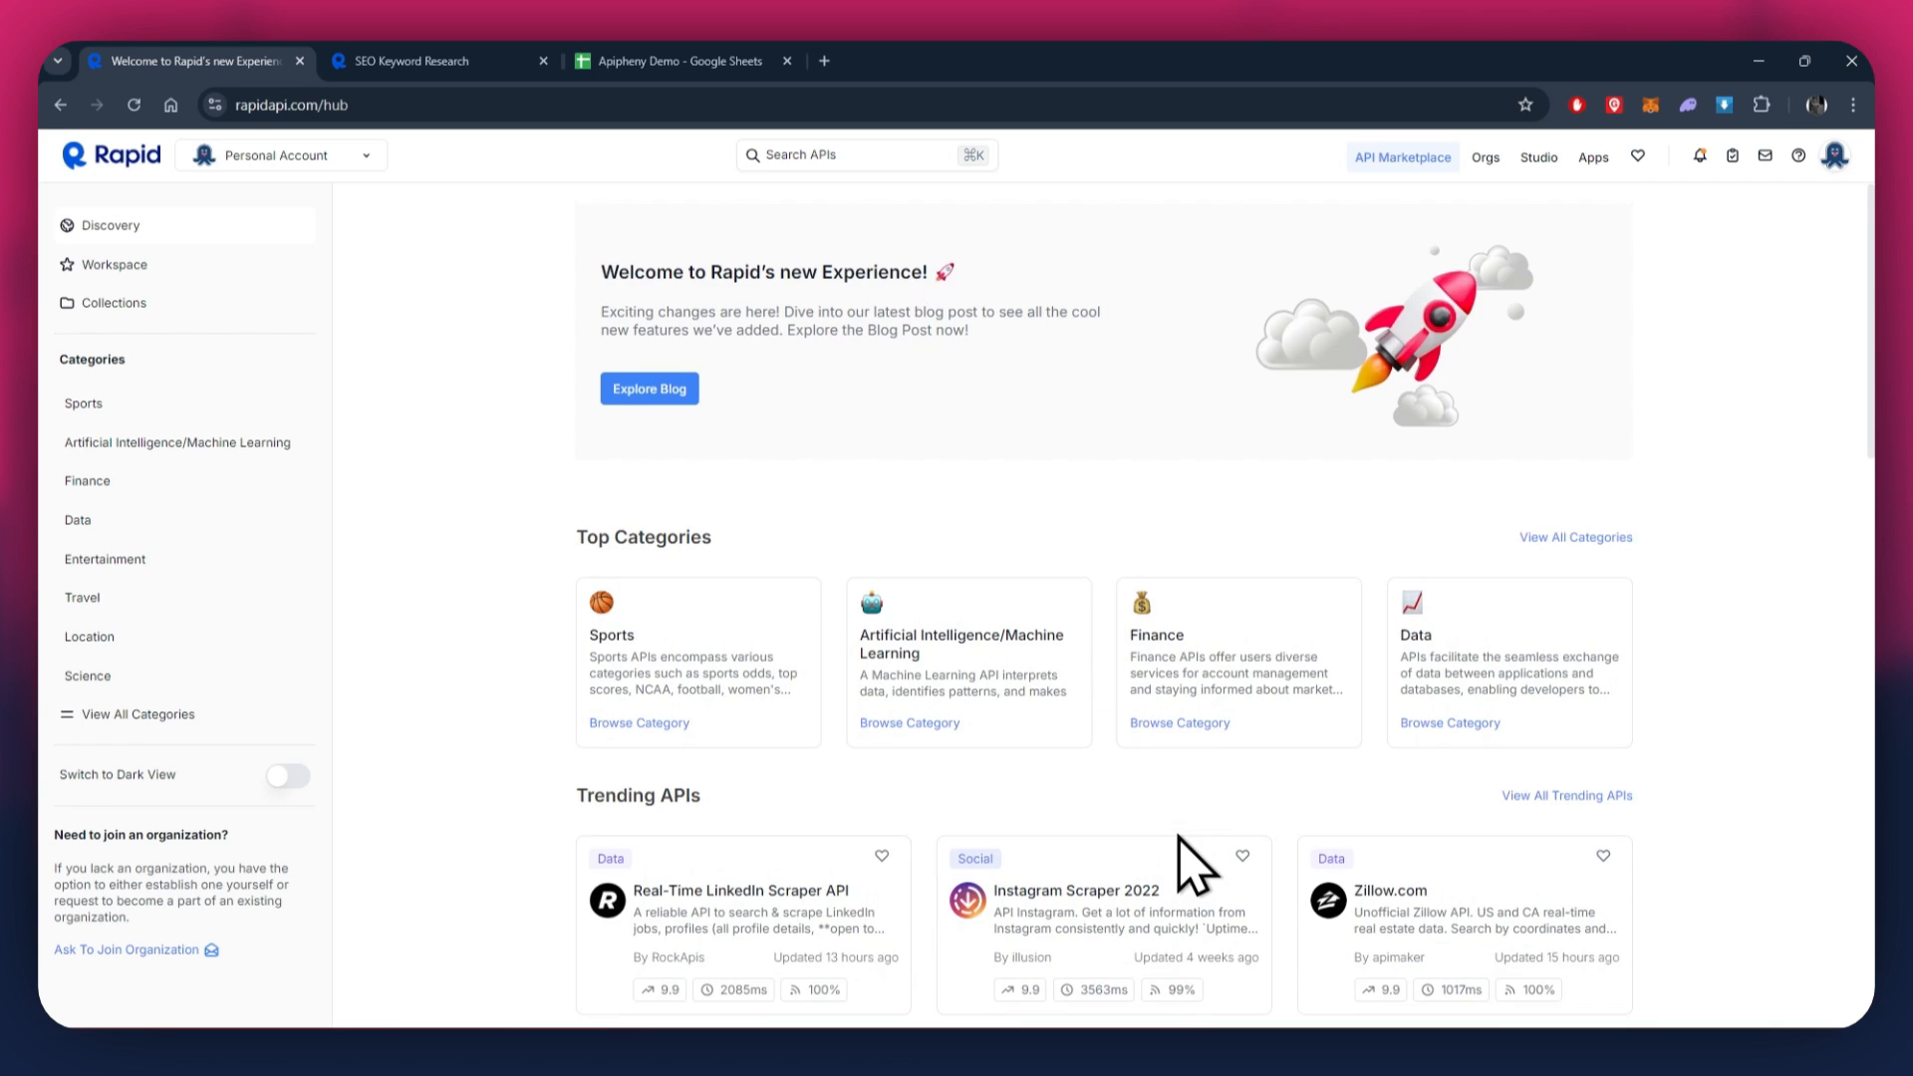
scroll(1195, 867, "down", 2)
scroll(1191, 865, "down", 1)
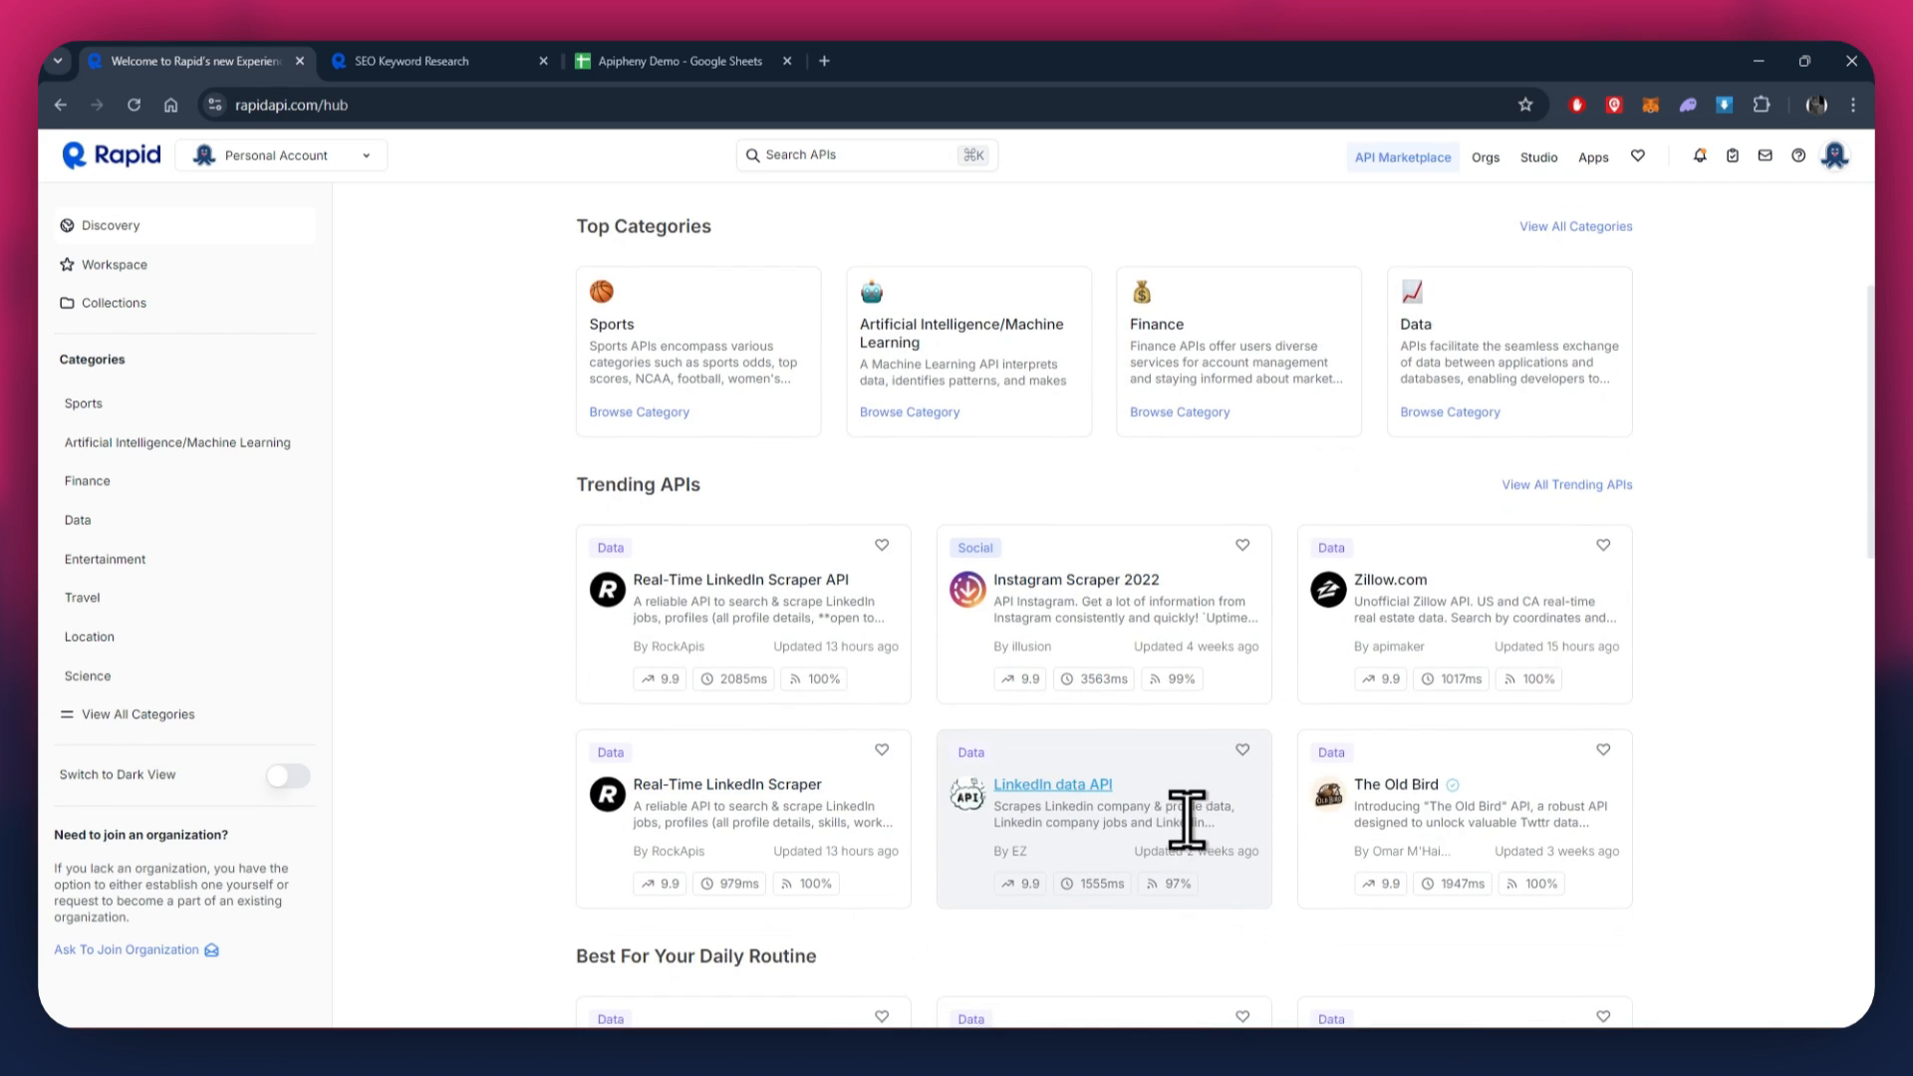
scroll(1206, 812, "down", 3)
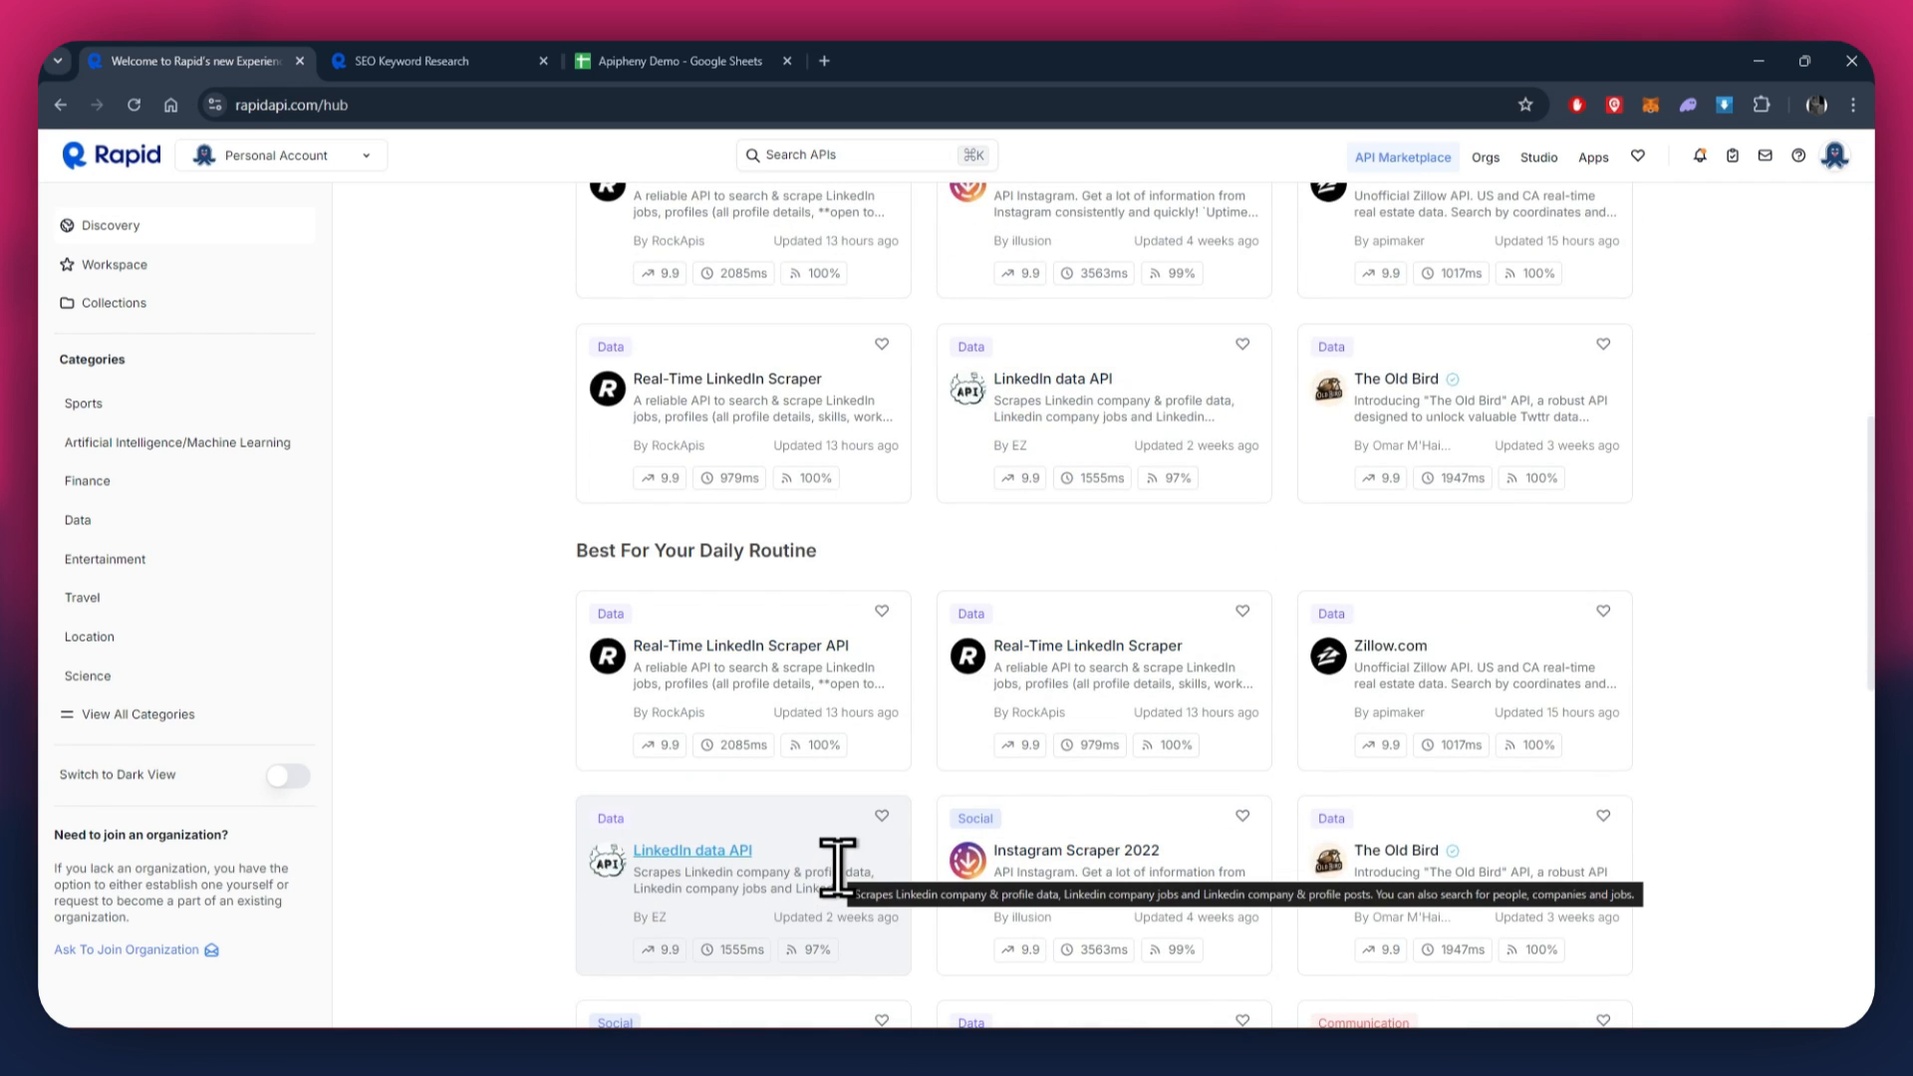
scroll(837, 867, "up", 7)
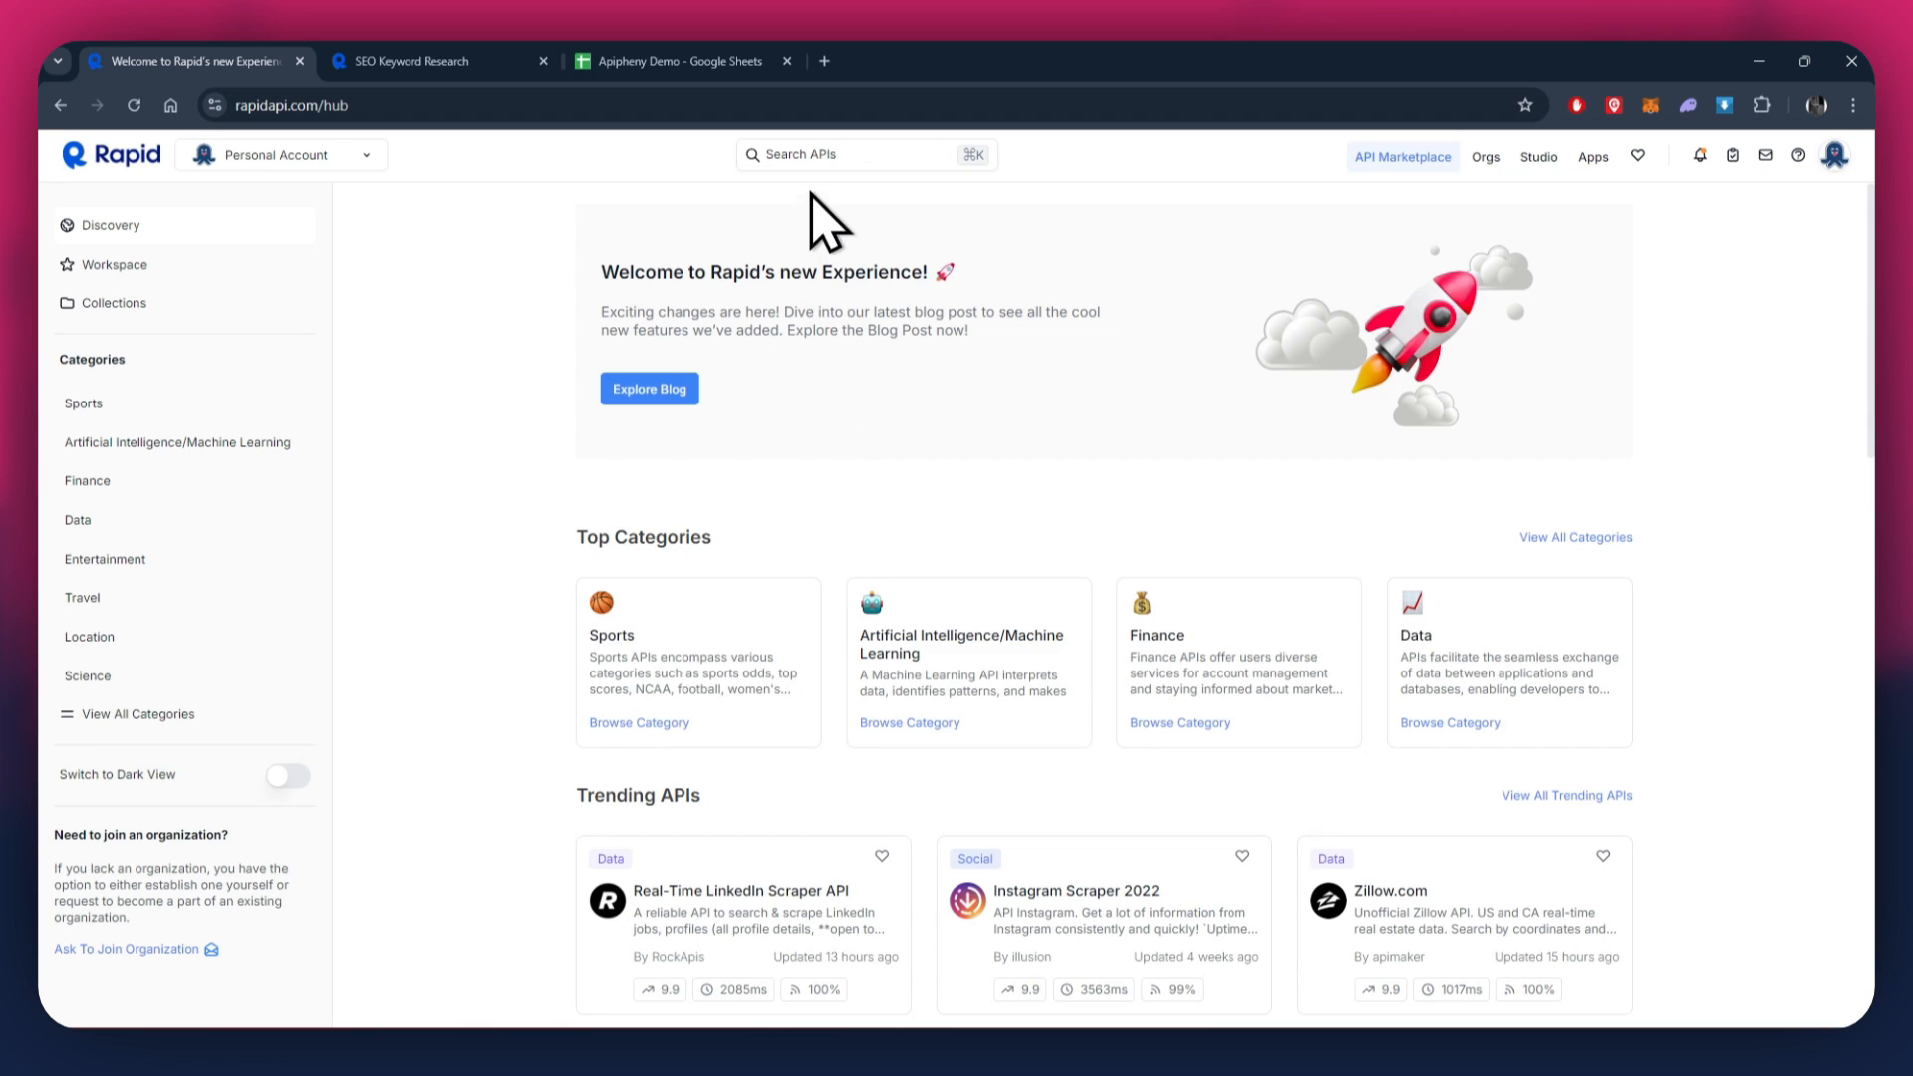
Step: Search the API marketplace for "keywords" and look through the matching APIs
left_click(812, 154)
type("keywords")
key("Return")
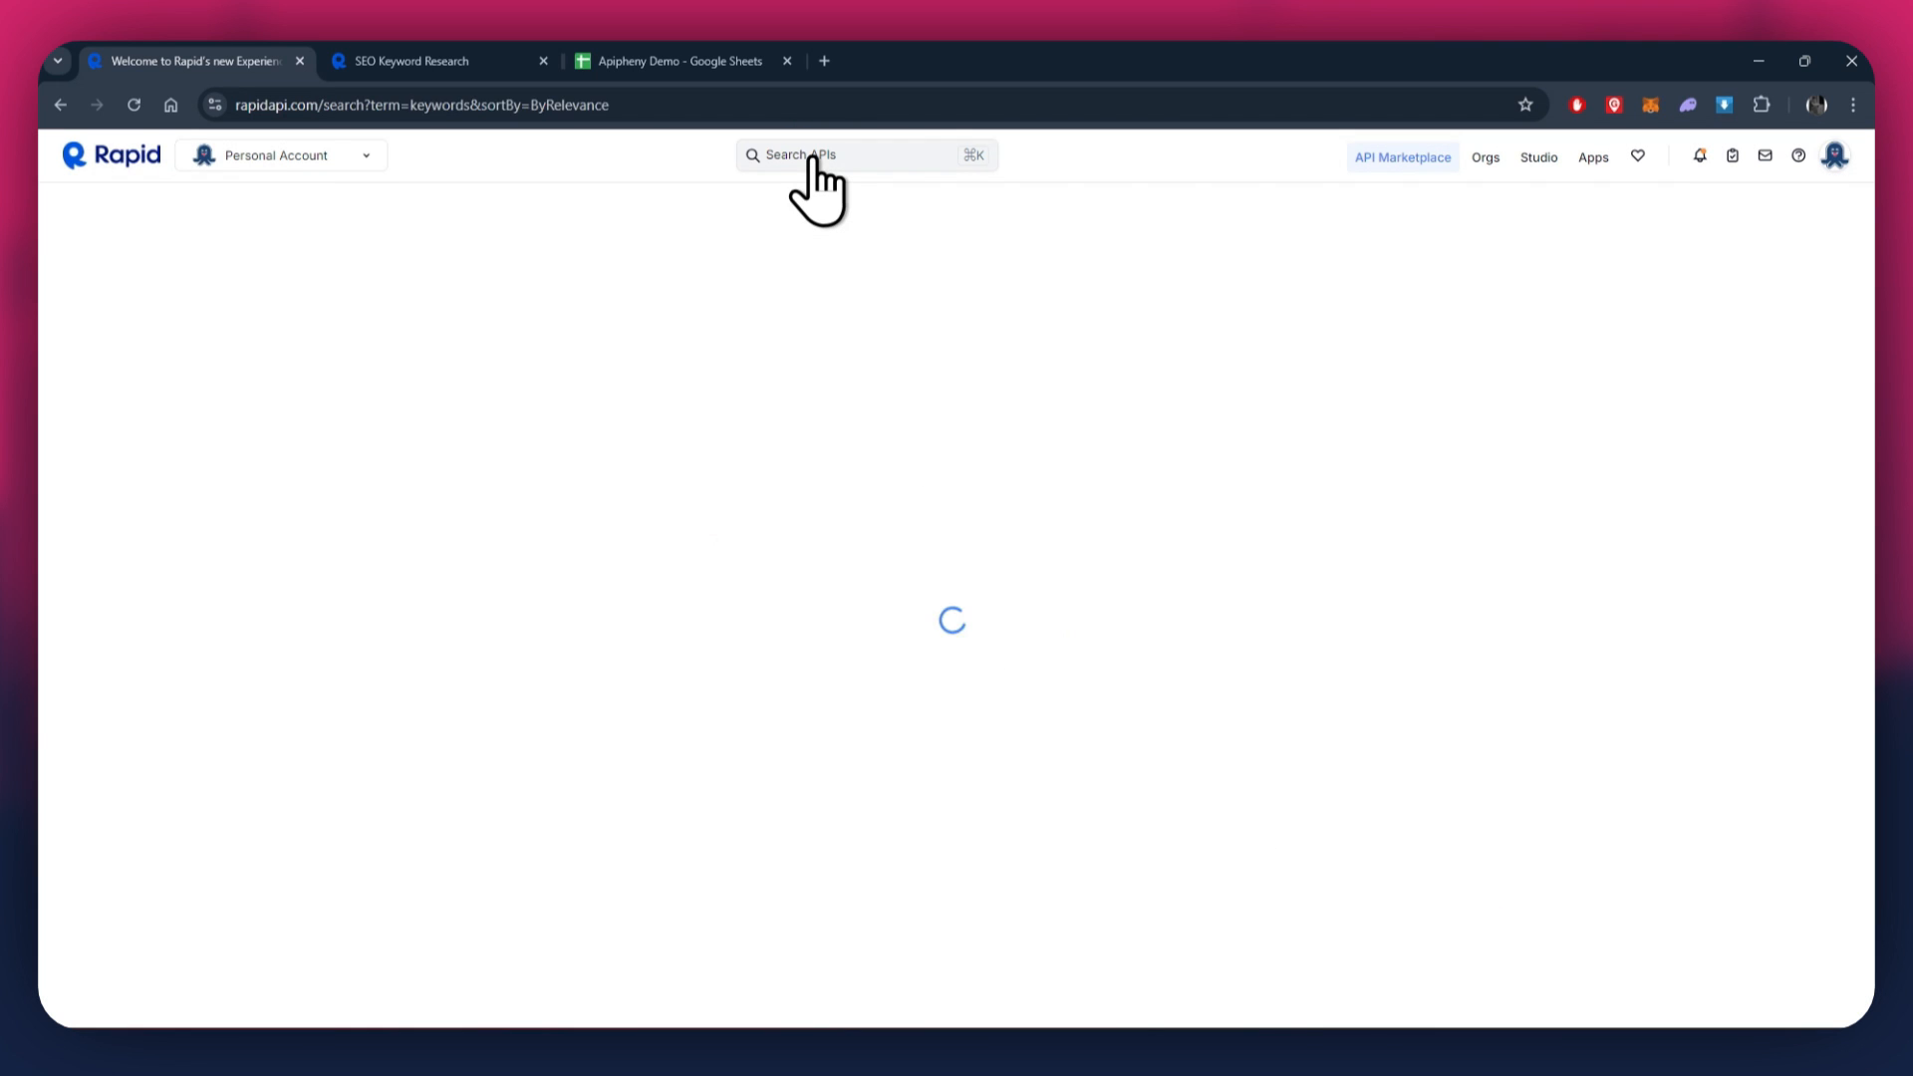
scroll(1385, 773, "down", 4)
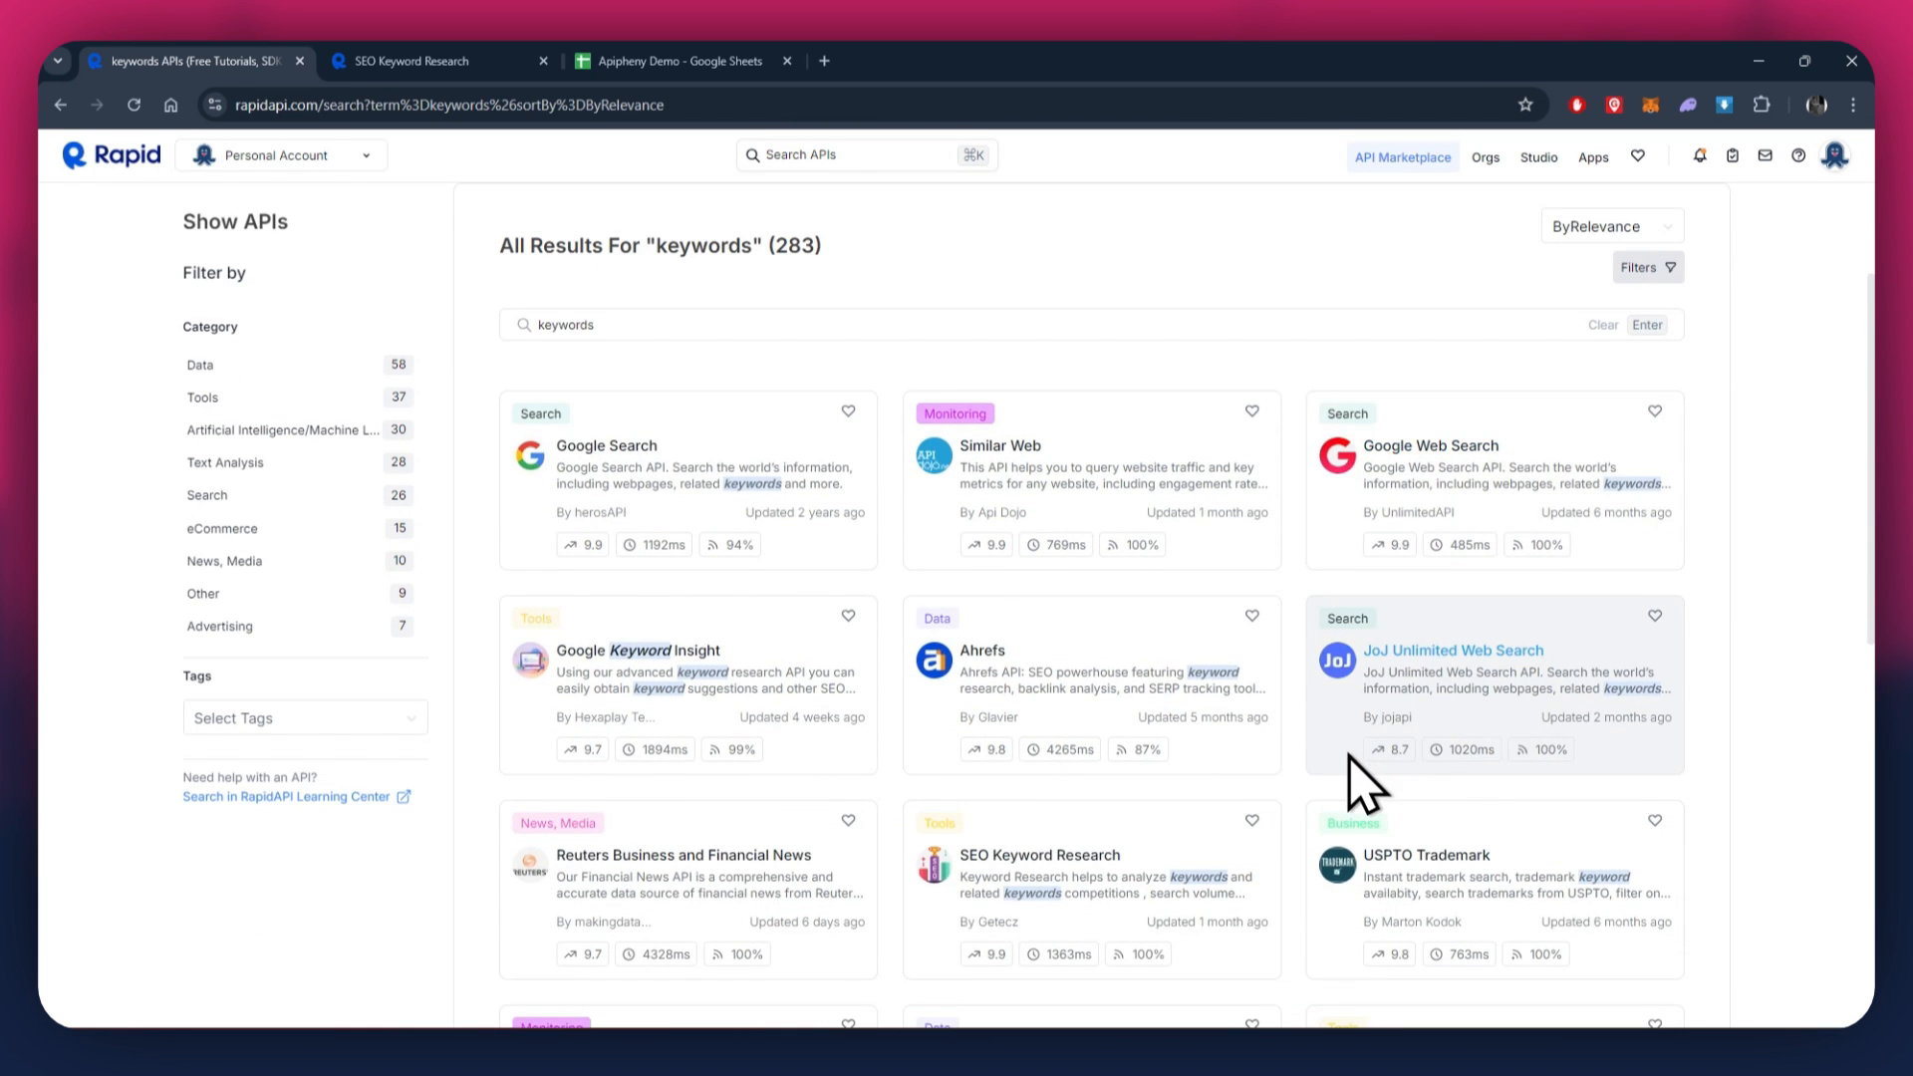
scroll(1365, 787, "down", 1)
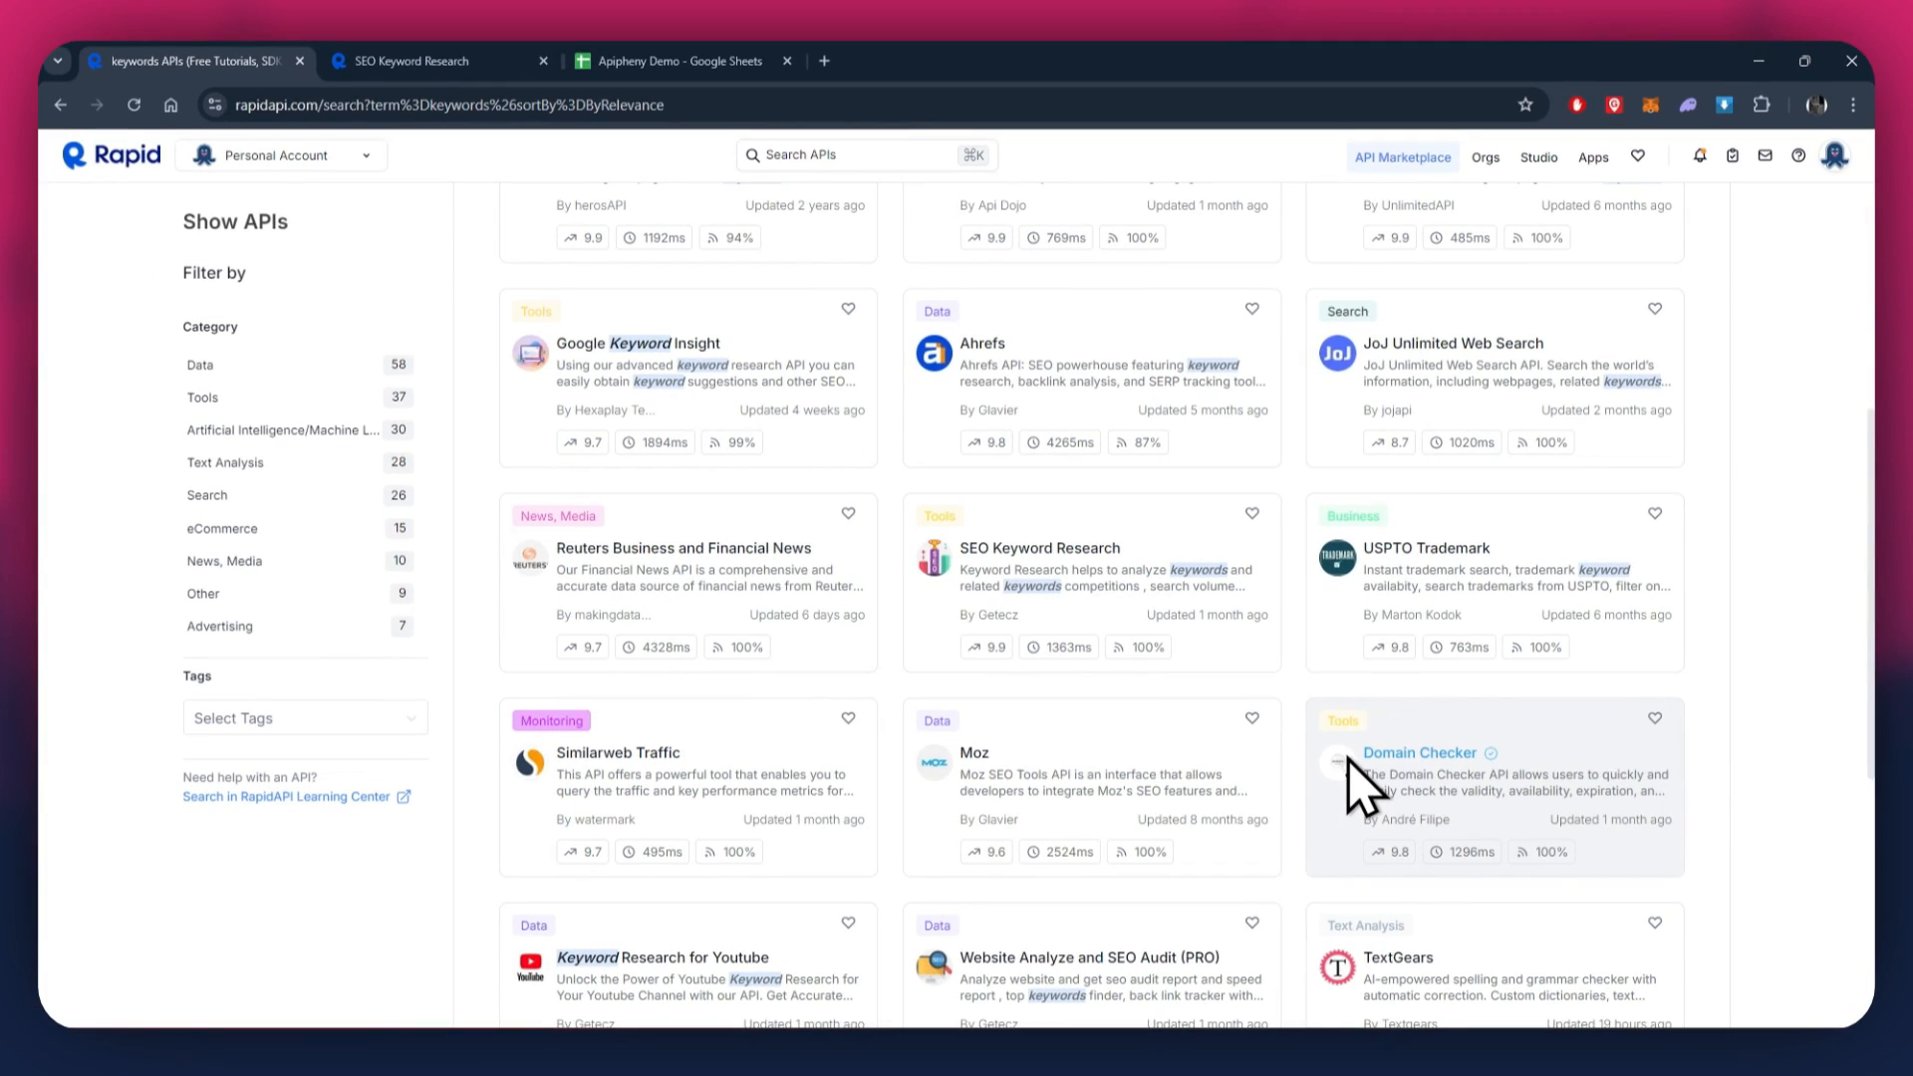
Step: Subscribe to the free Basic plan of the SEO Keyword Research API and return to its endpoint playground
left_click(459, 61)
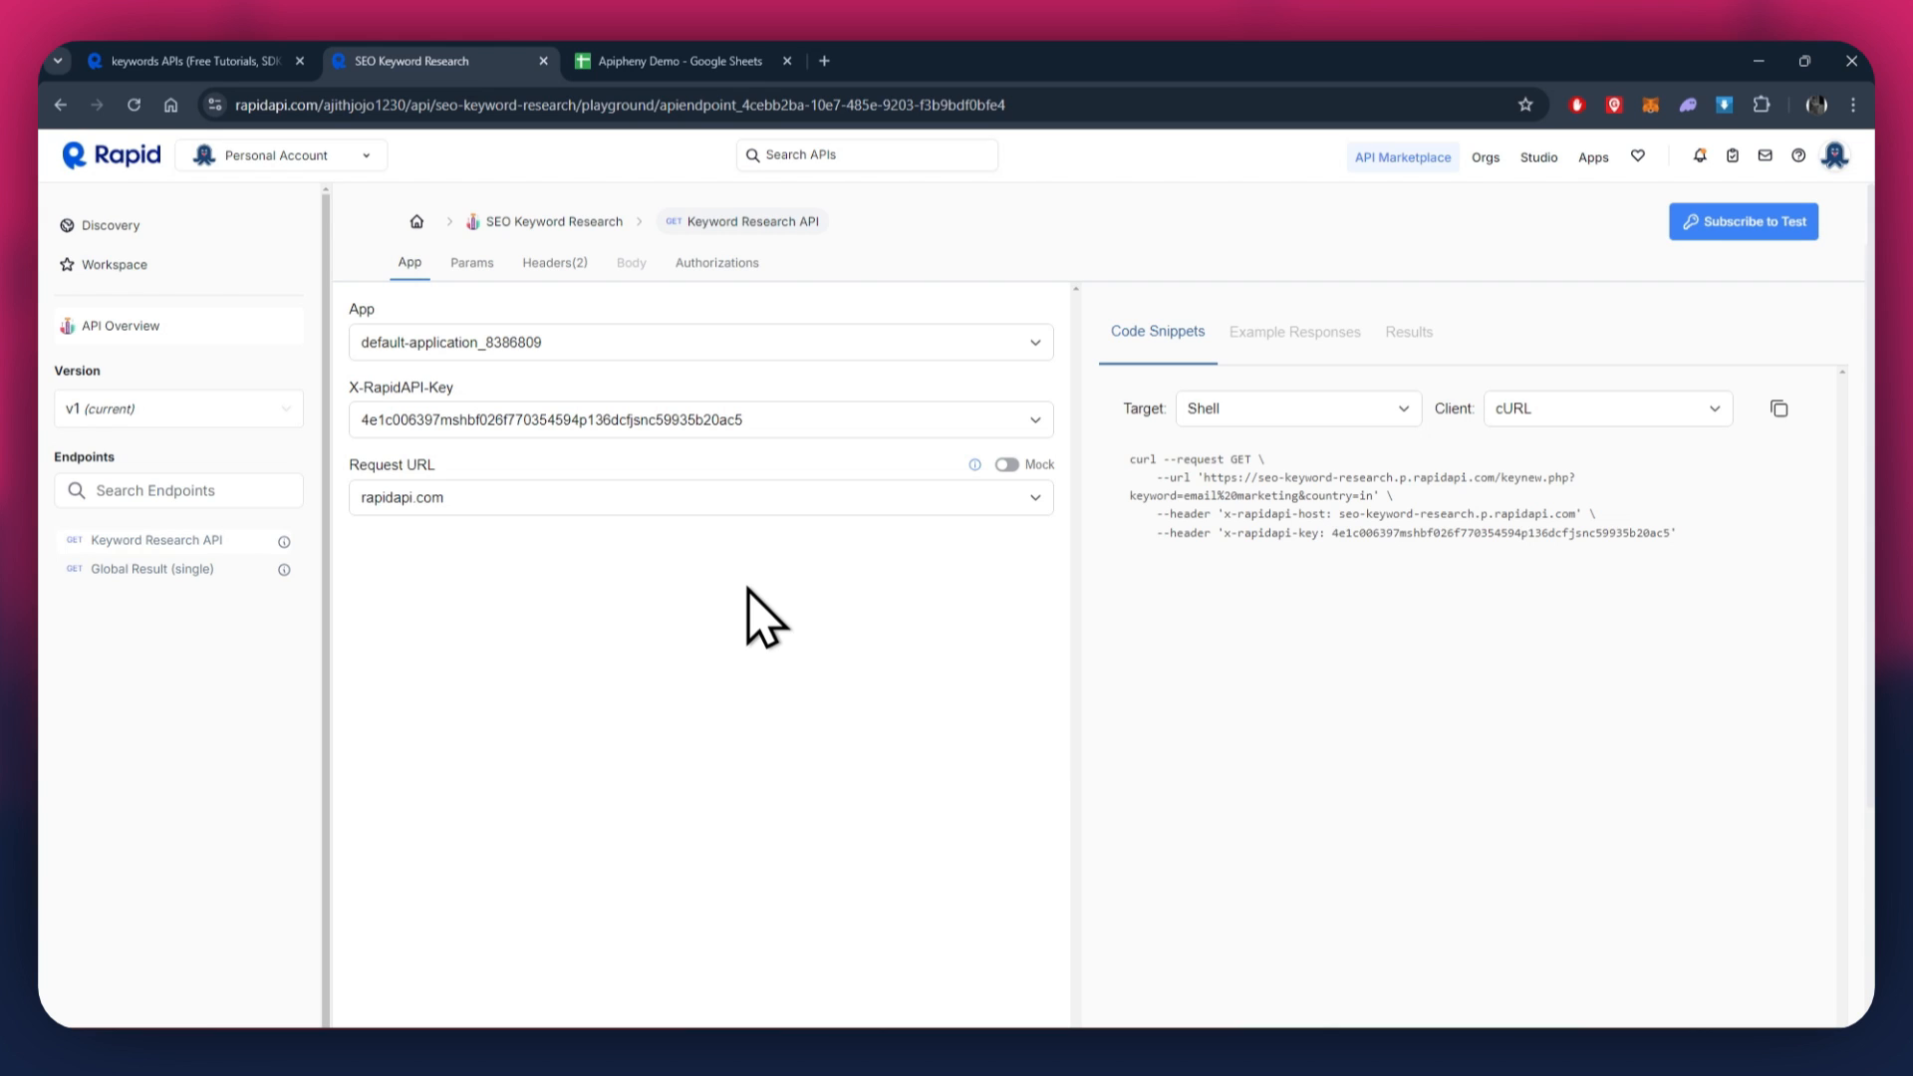
left_click(1736, 235)
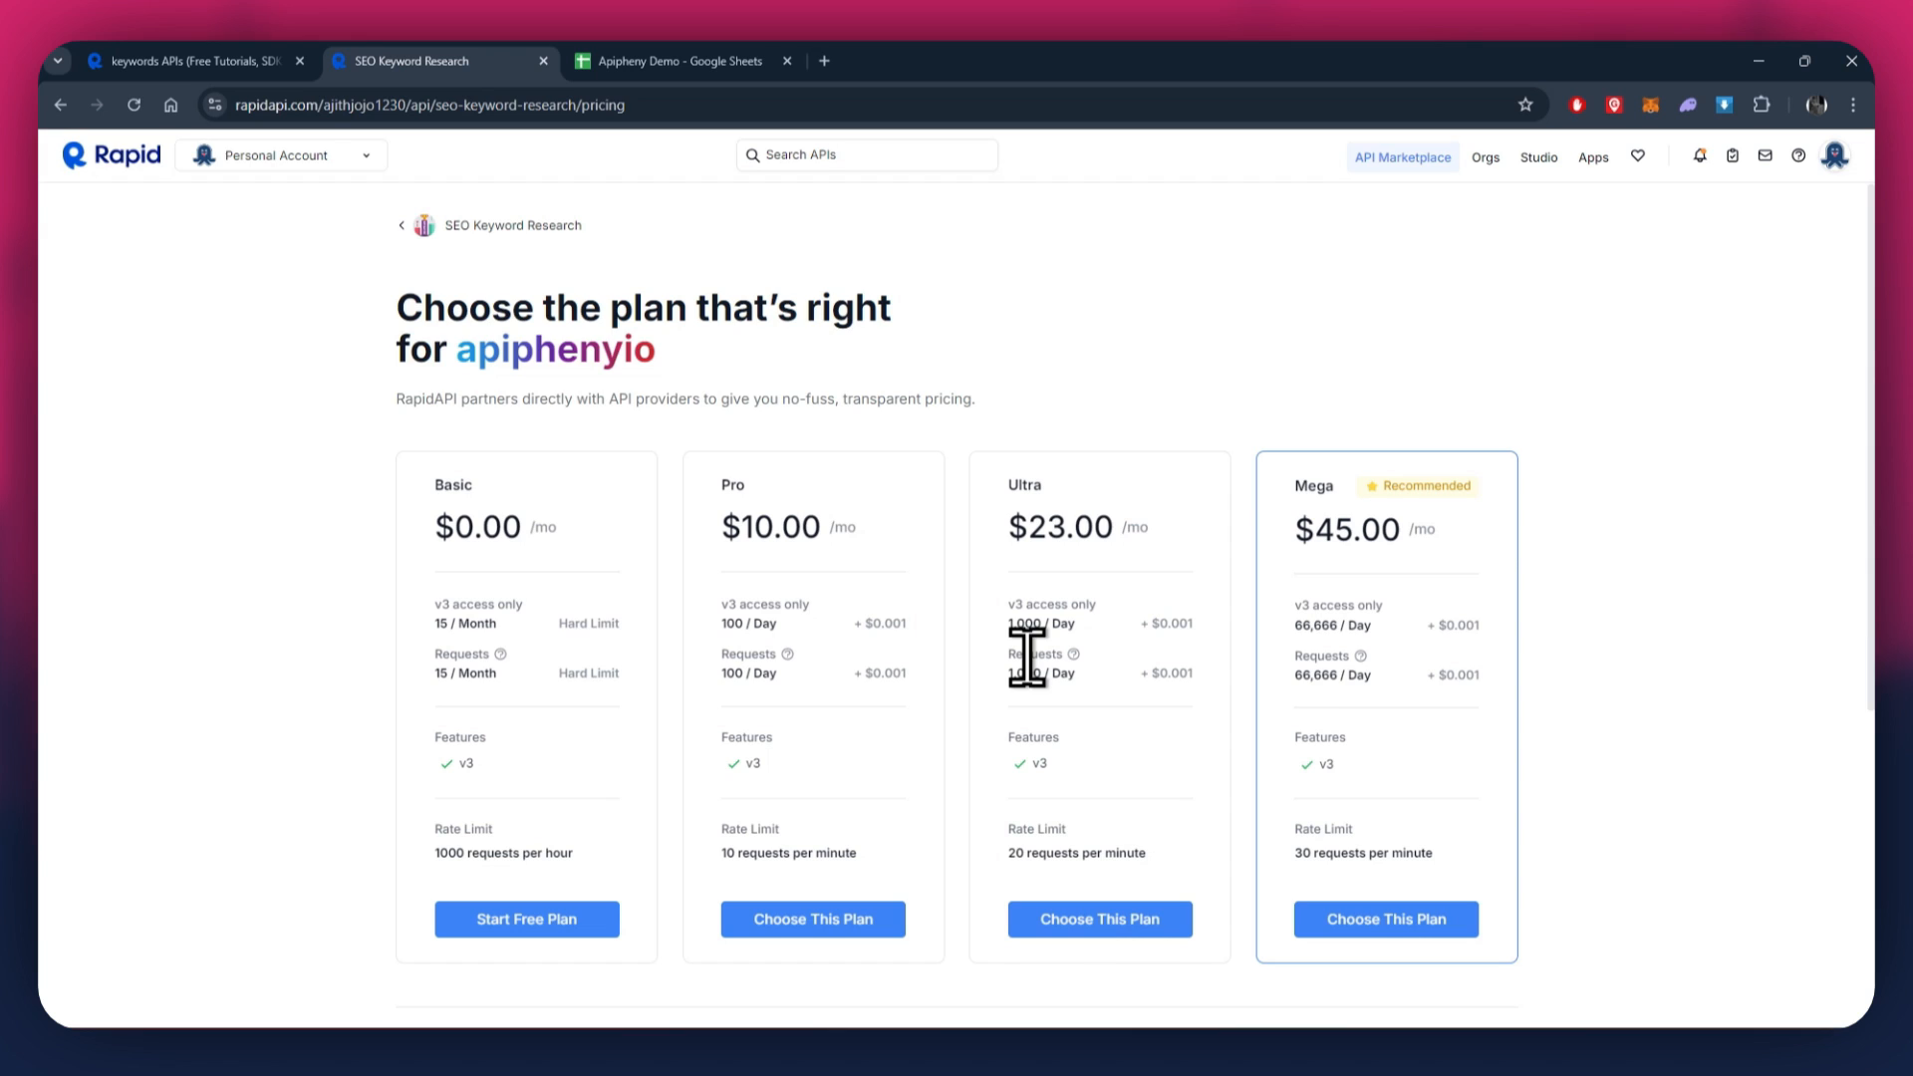
left_click(535, 918)
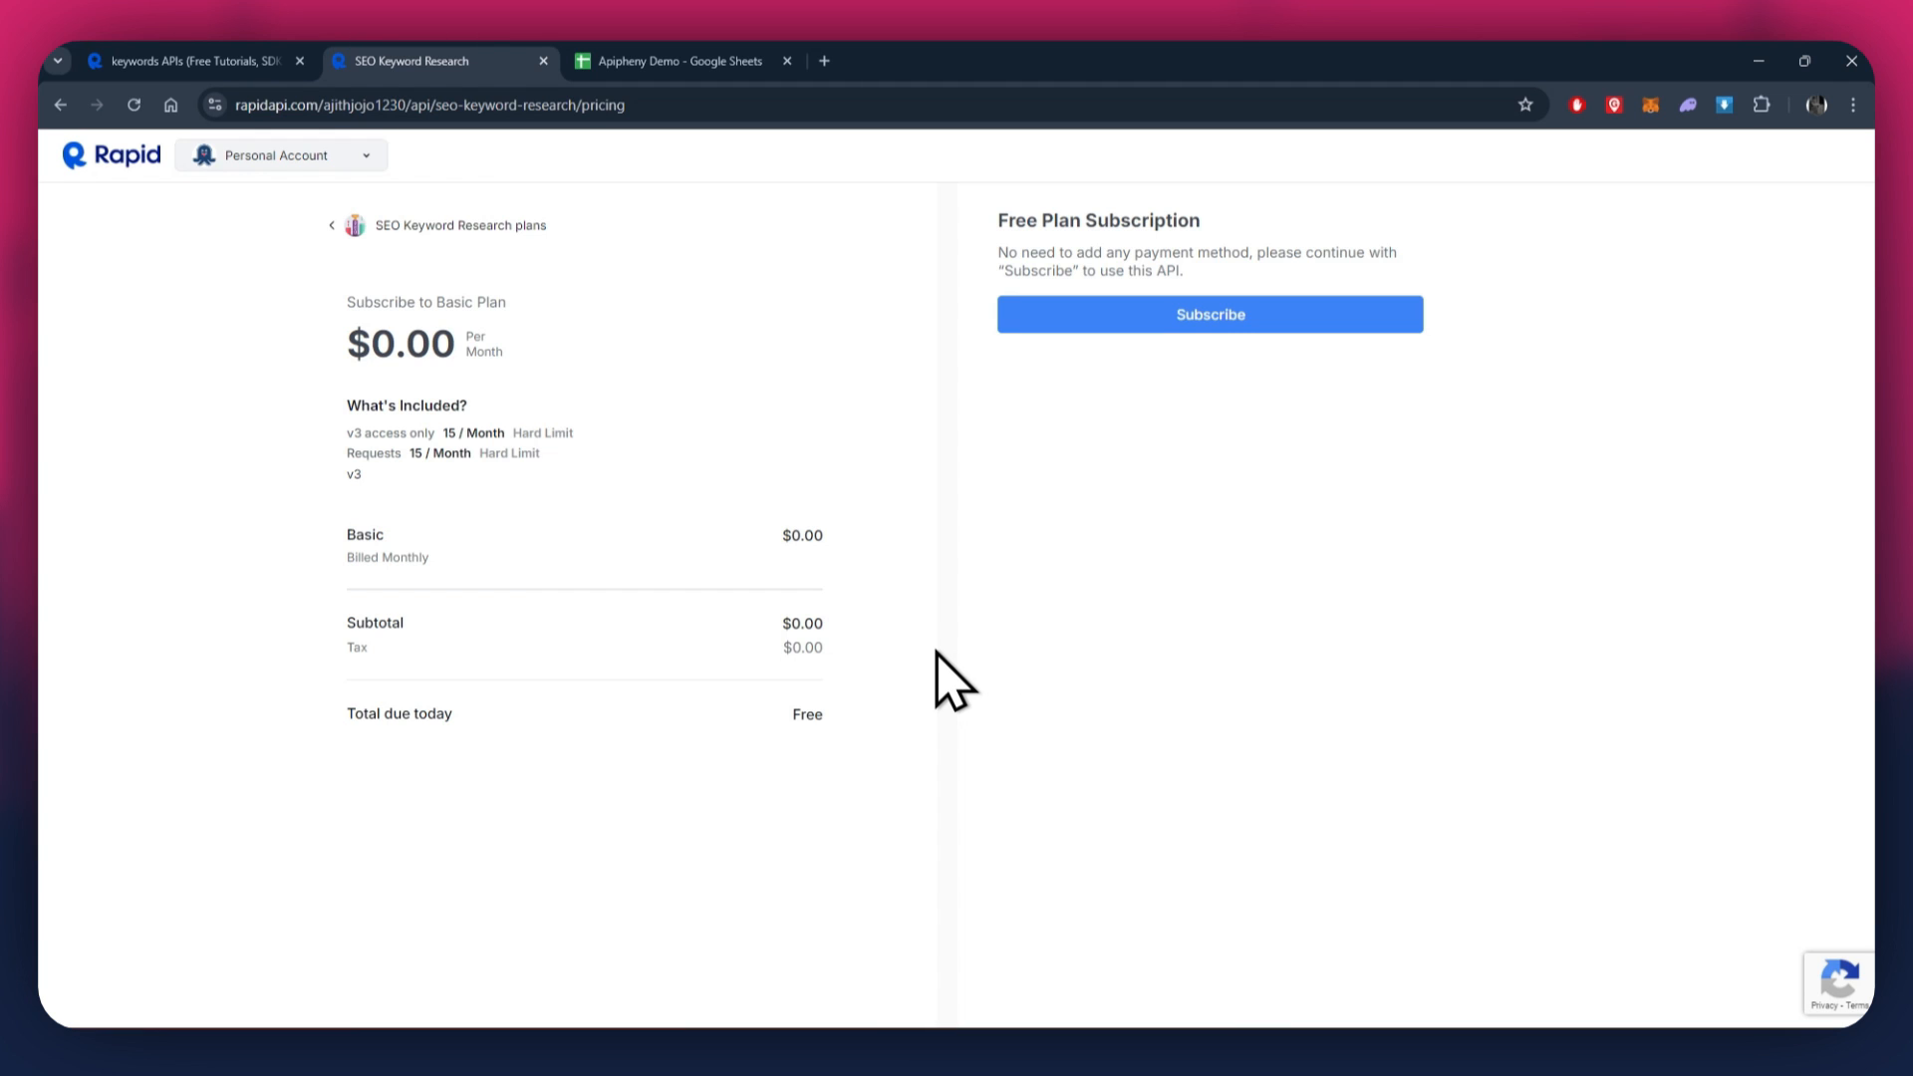
left_click(1272, 317)
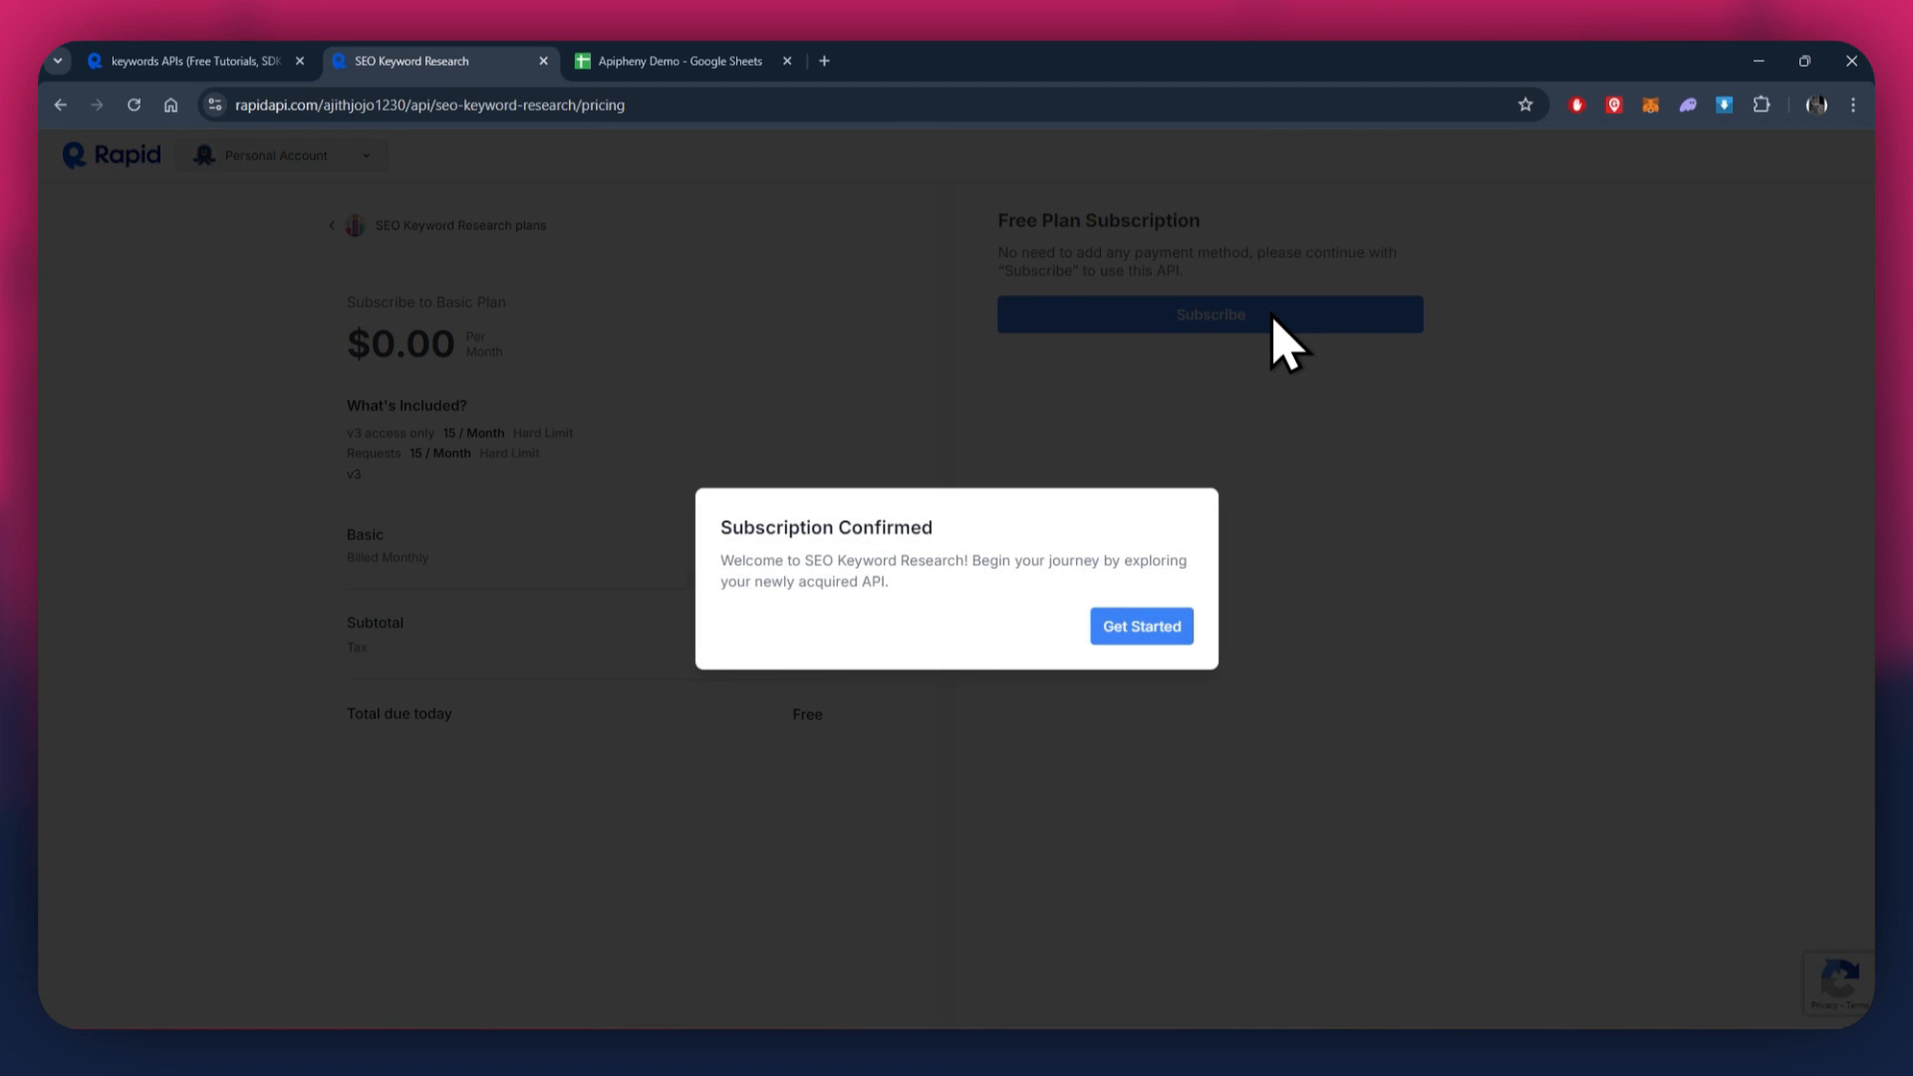
mouse_move(931, 529)
left_mouse_down()
mouse_move(718, 529)
mouse_move(939, 529)
left_mouse_up()
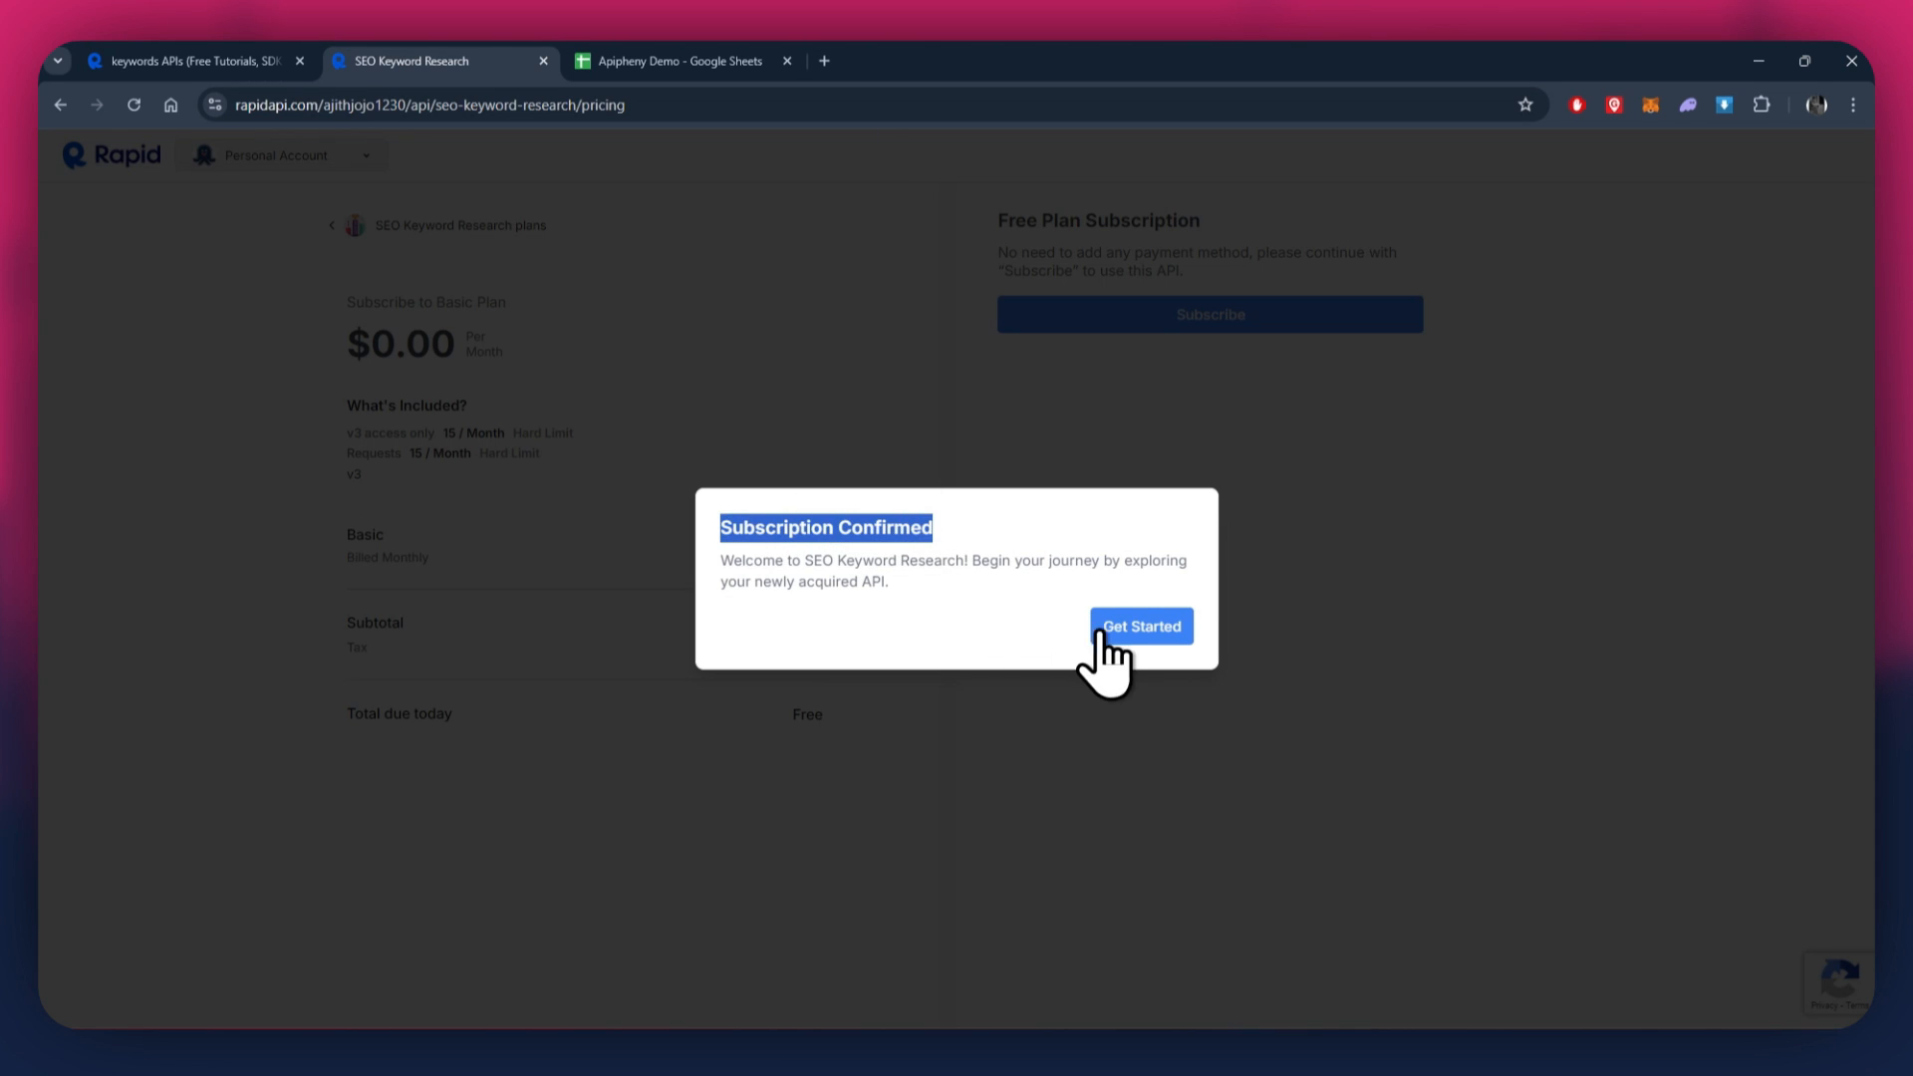
left_click(1100, 629)
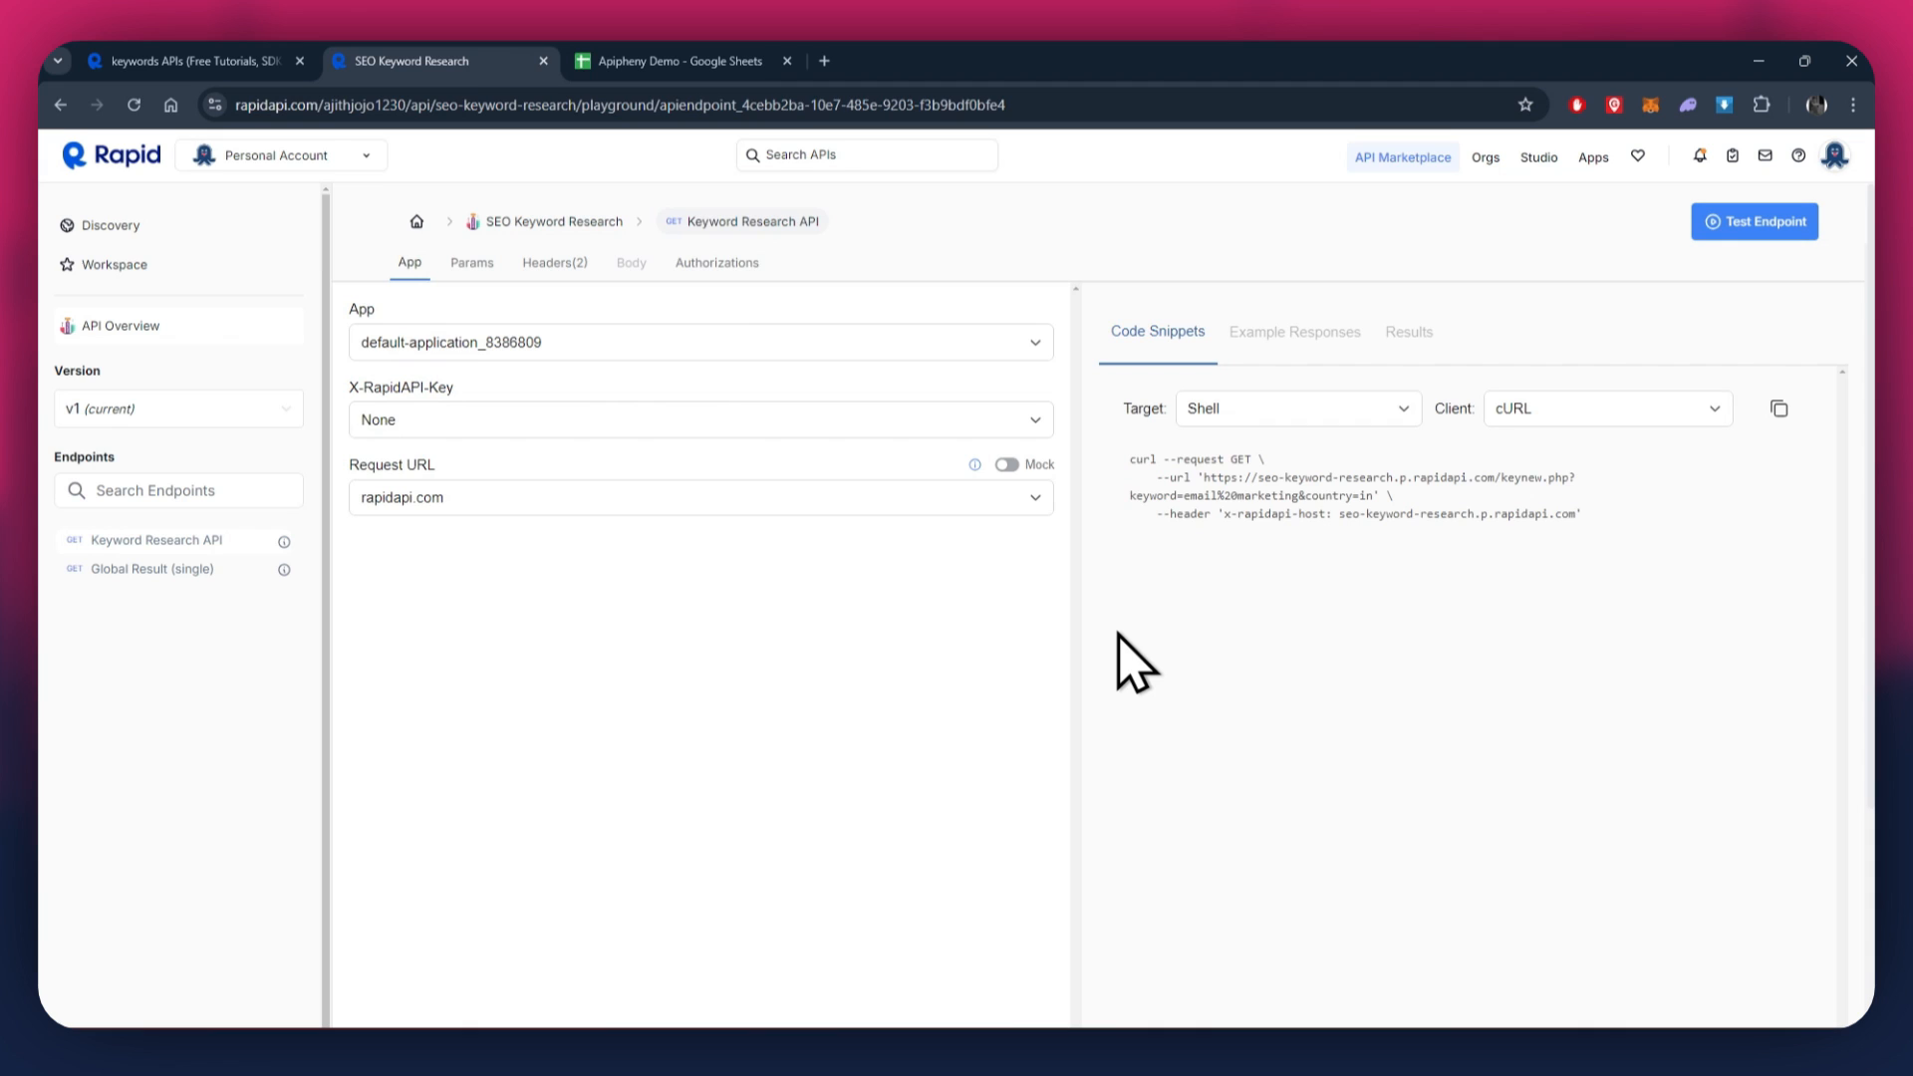
left_click_drag(132, 444, 60, 449)
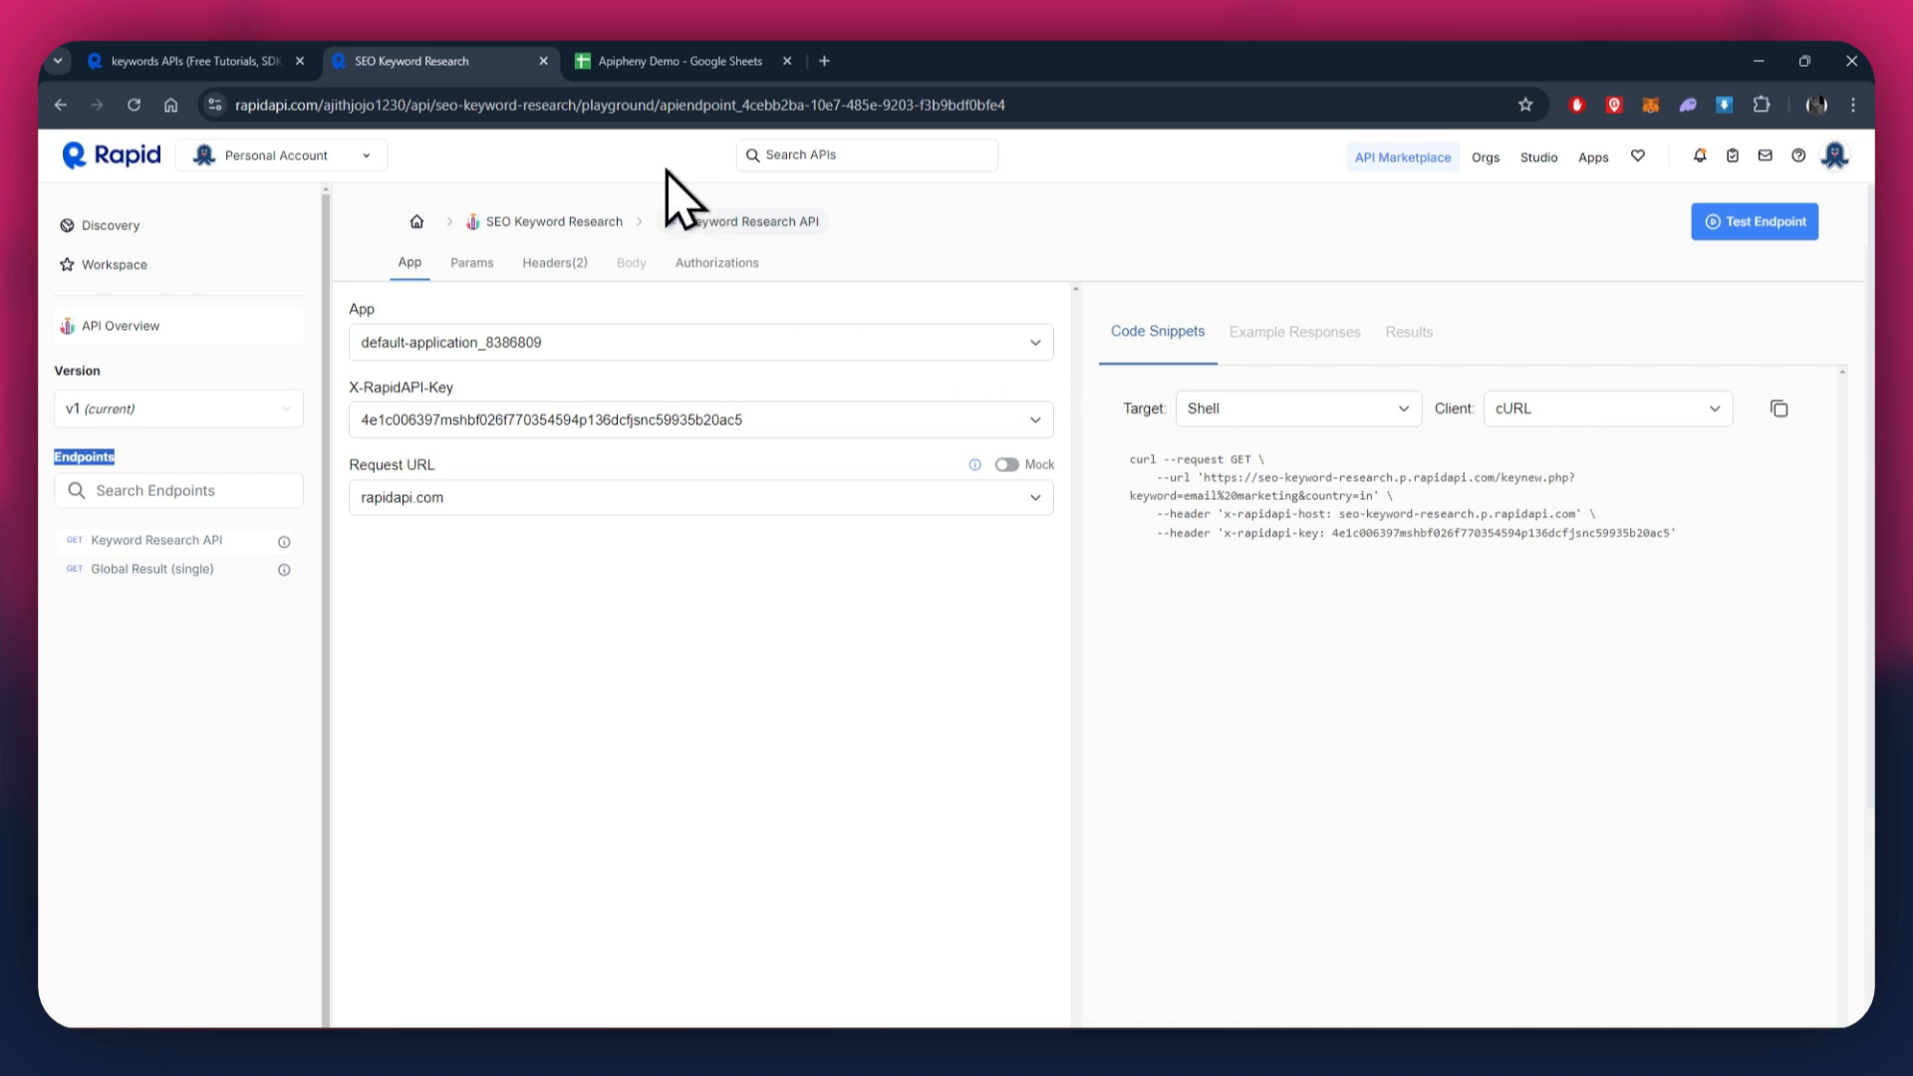
Step: Switch to the Apipheny Demo spreadsheet, view the listing for "apipheny" in the add-on marketplace, and close it
left_click(643, 62)
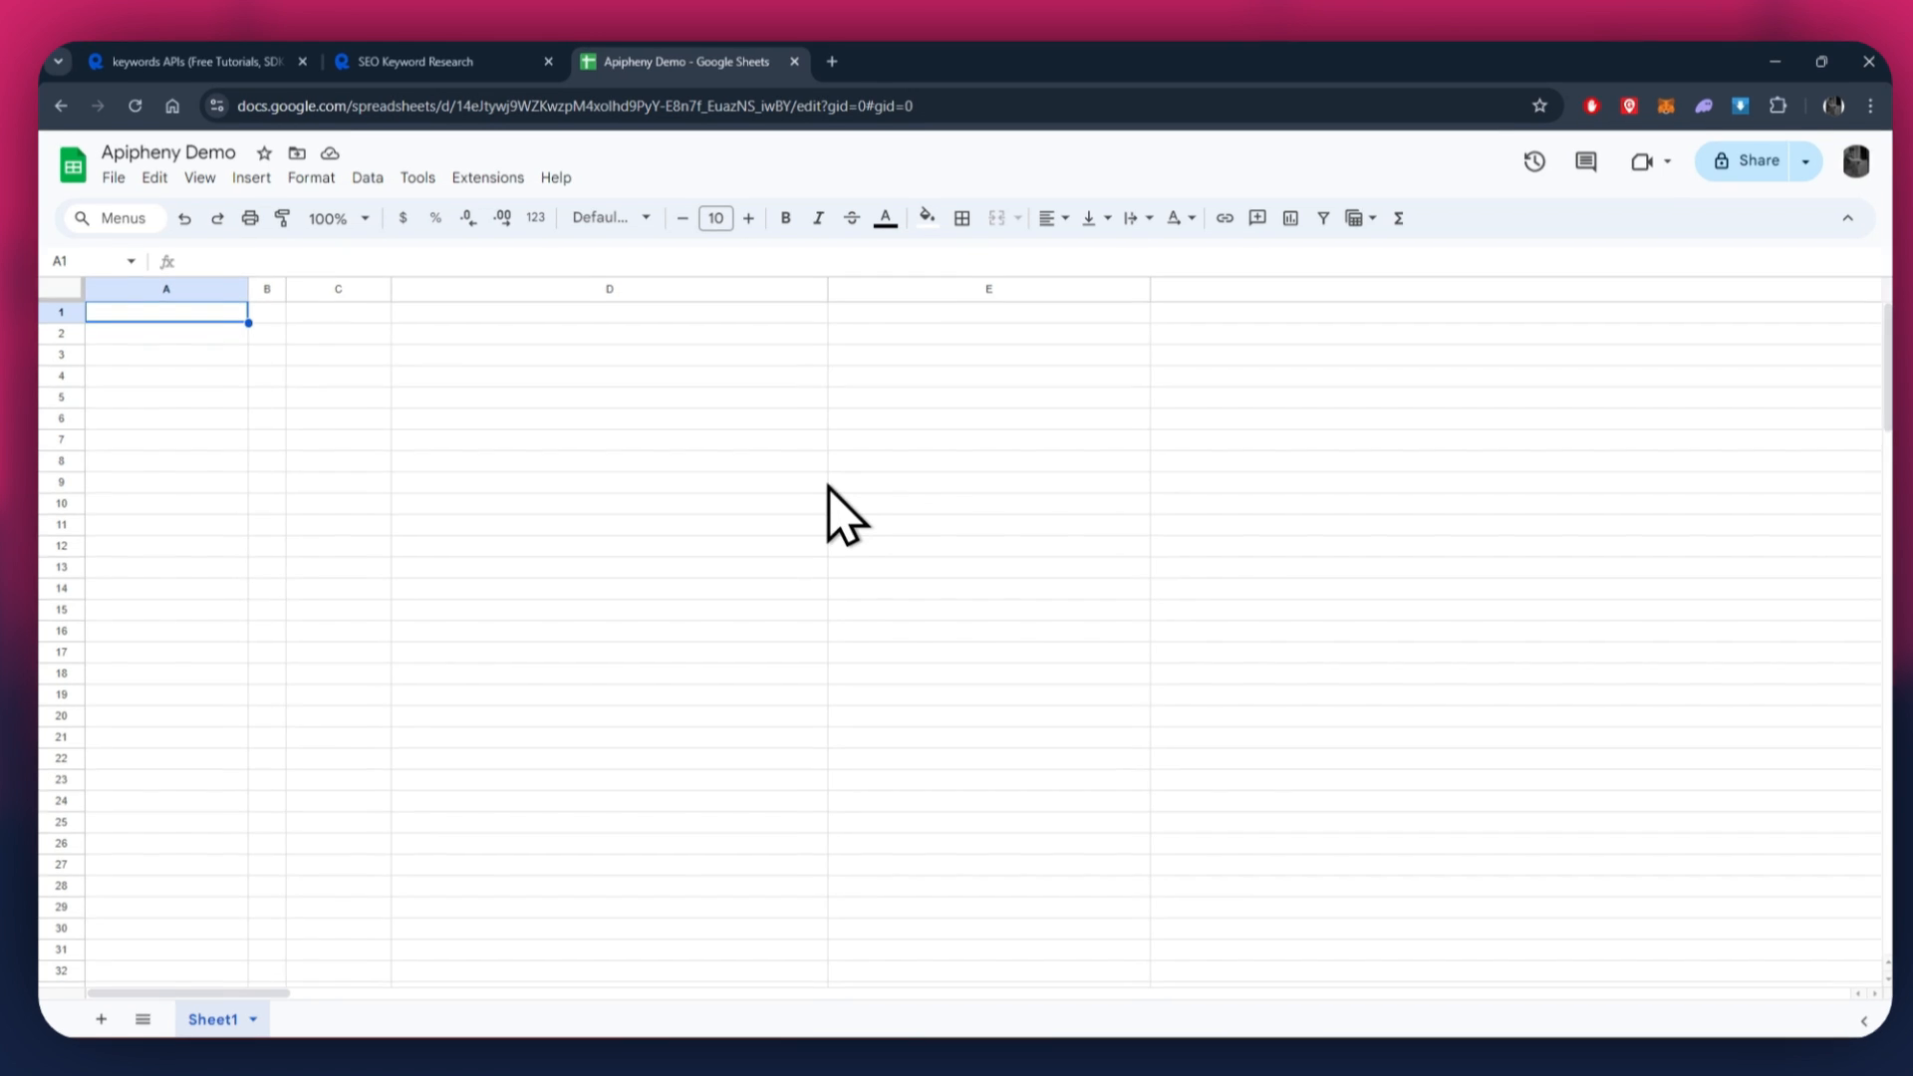
left_click(495, 177)
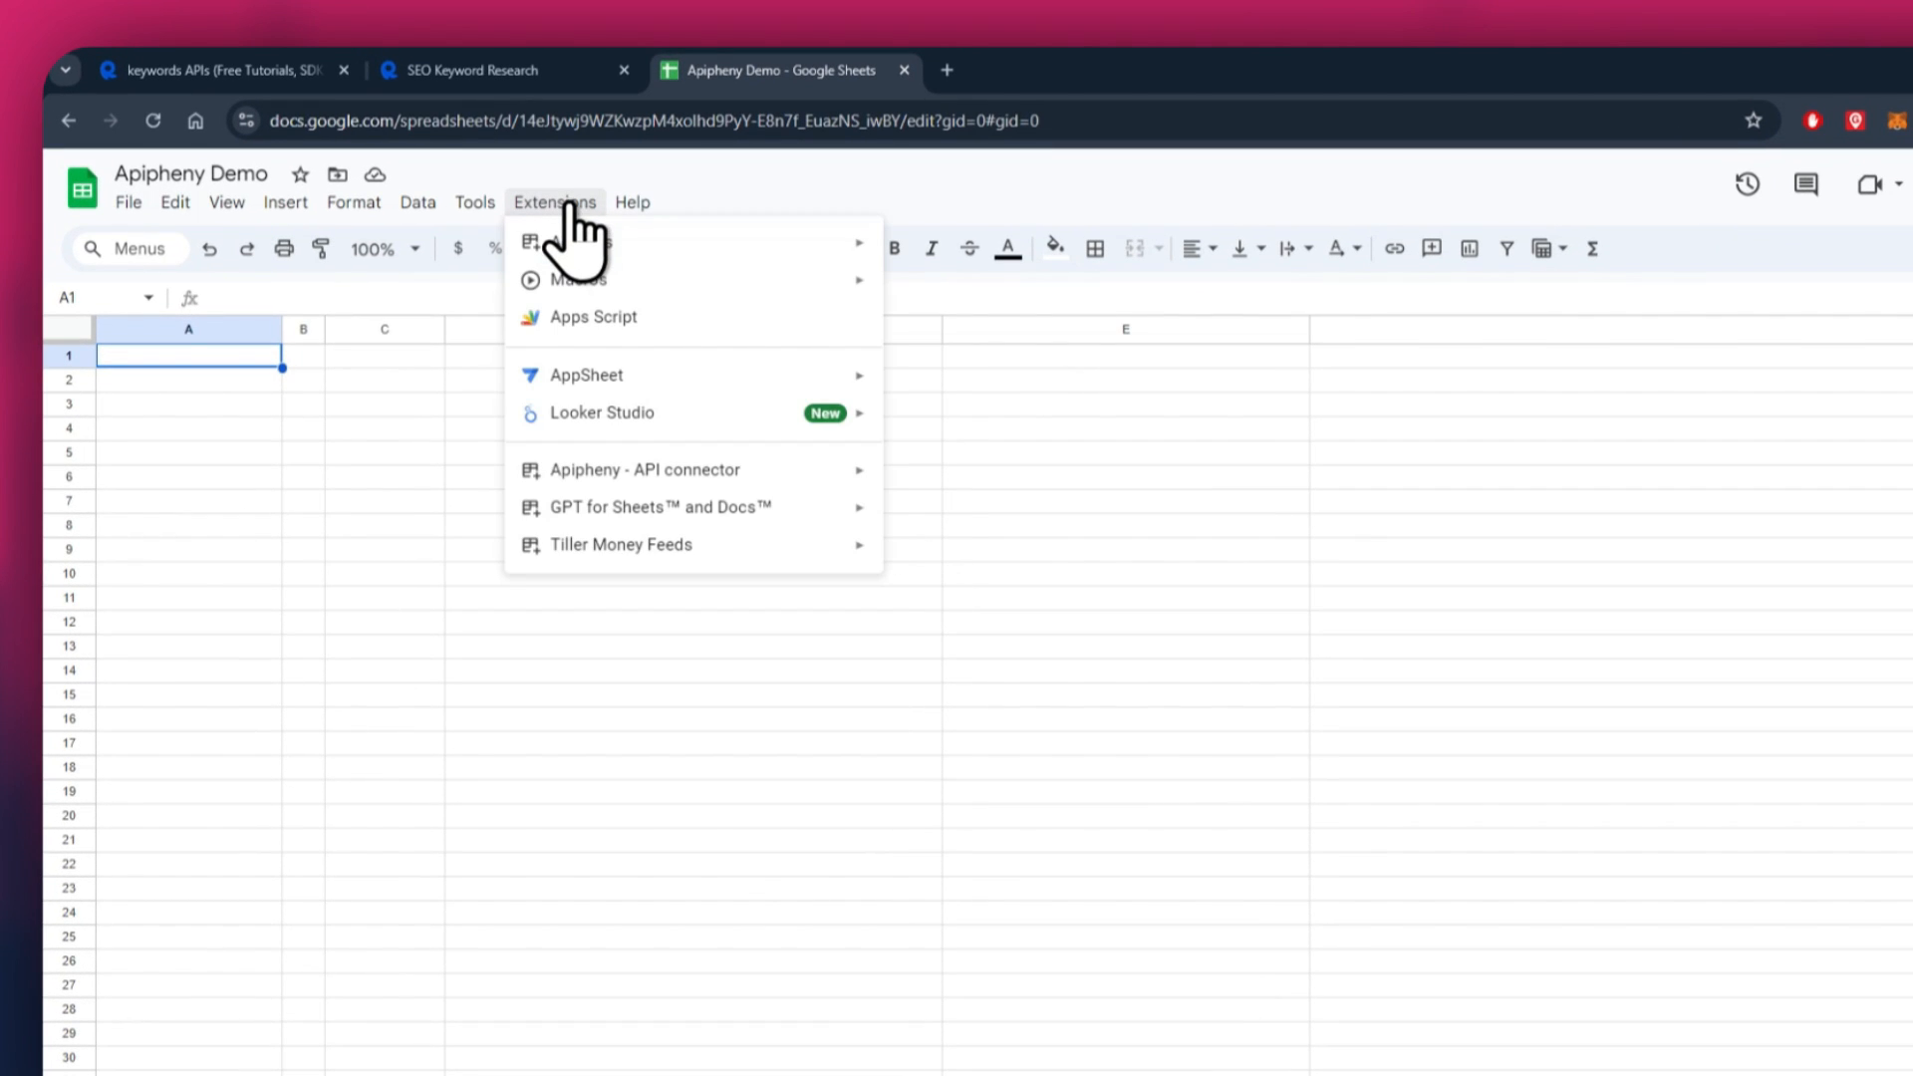
mouse_move(707, 244)
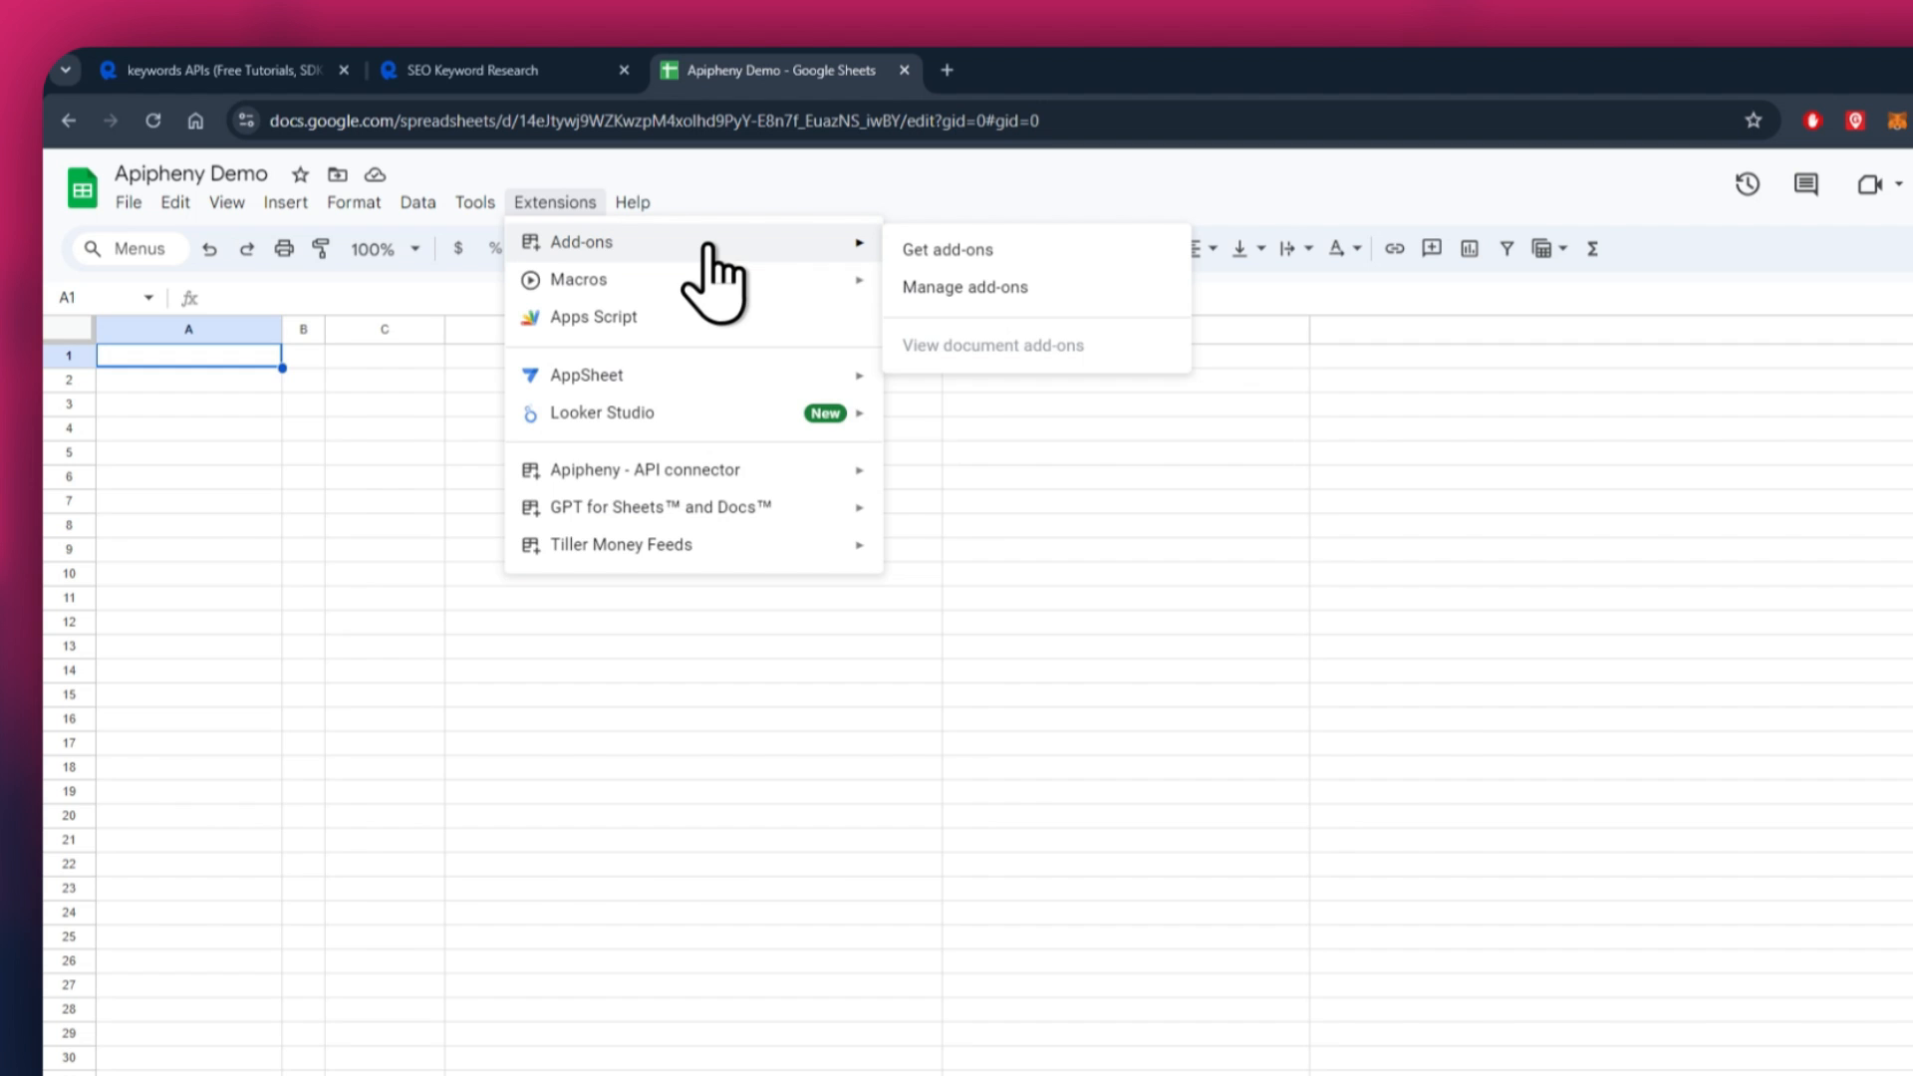
left_click(1036, 250)
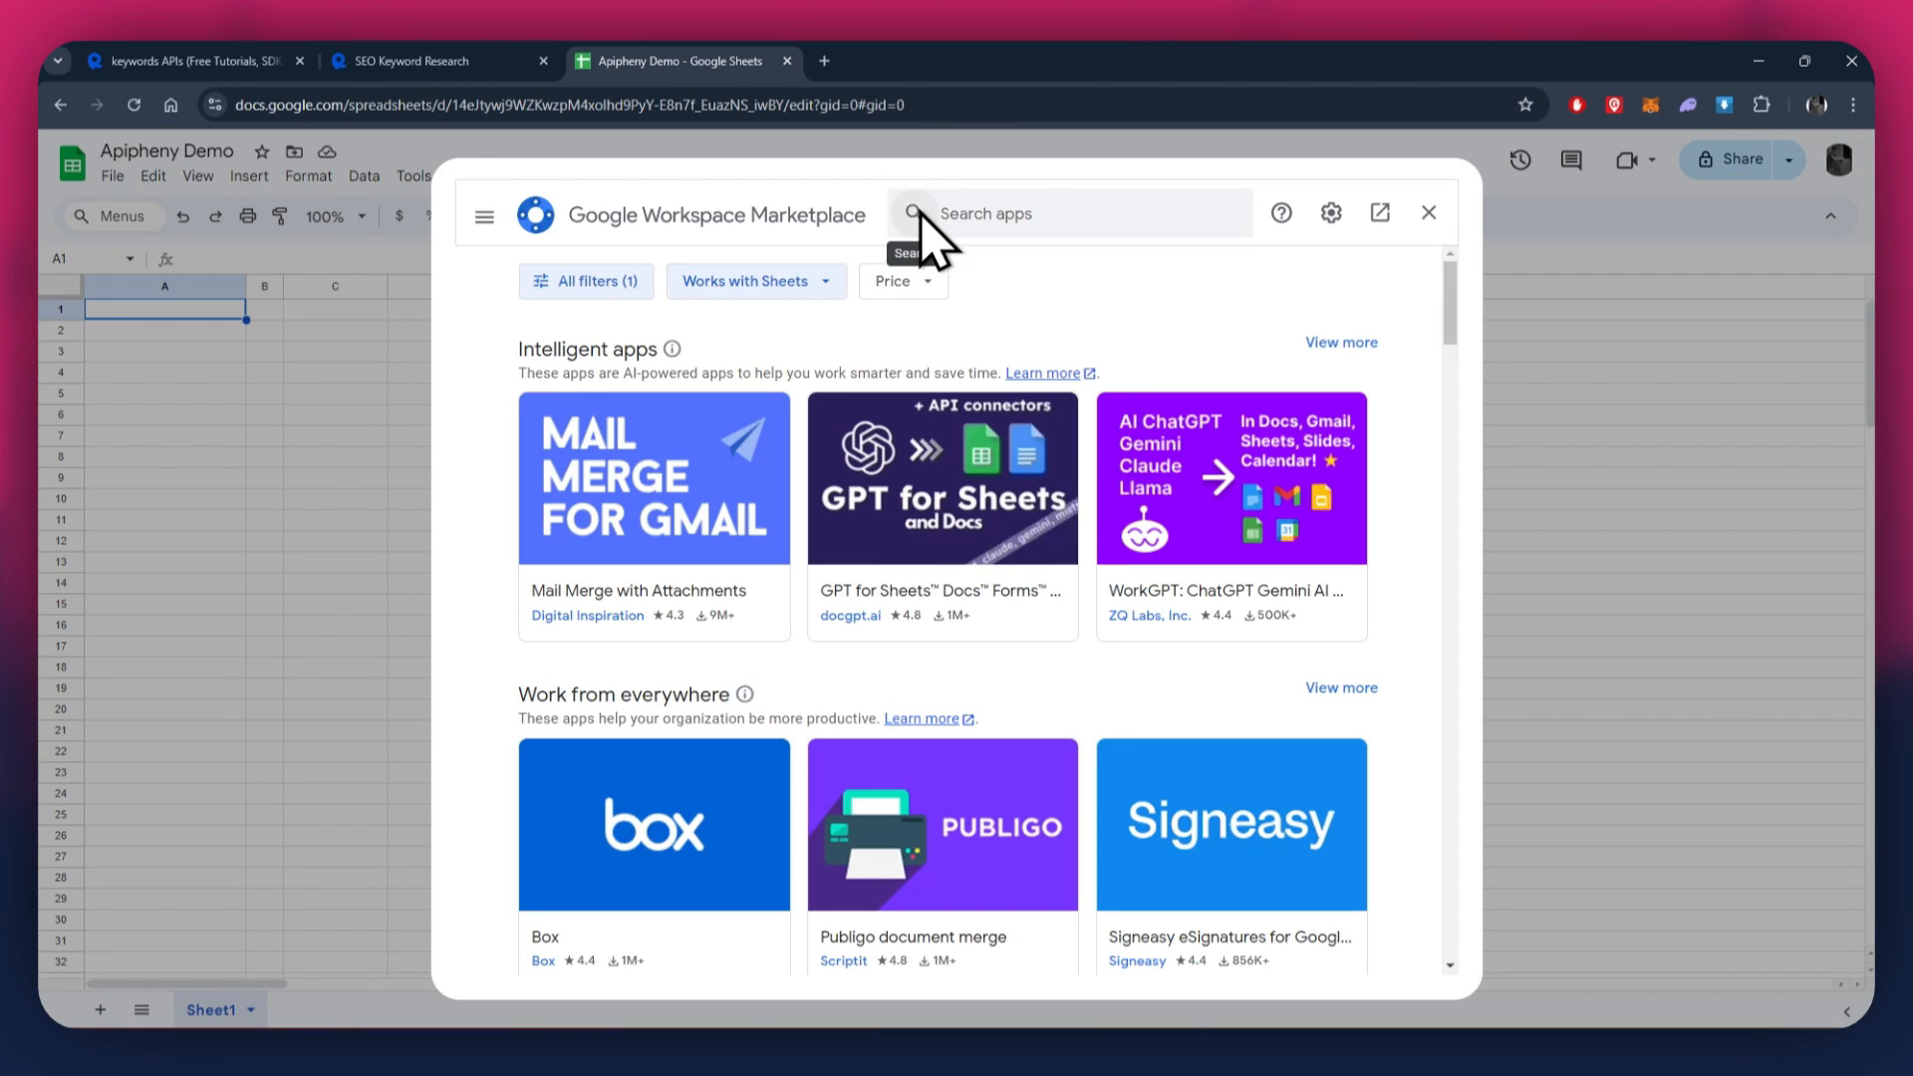
left_click(1007, 213)
type("apipheny")
key("Return")
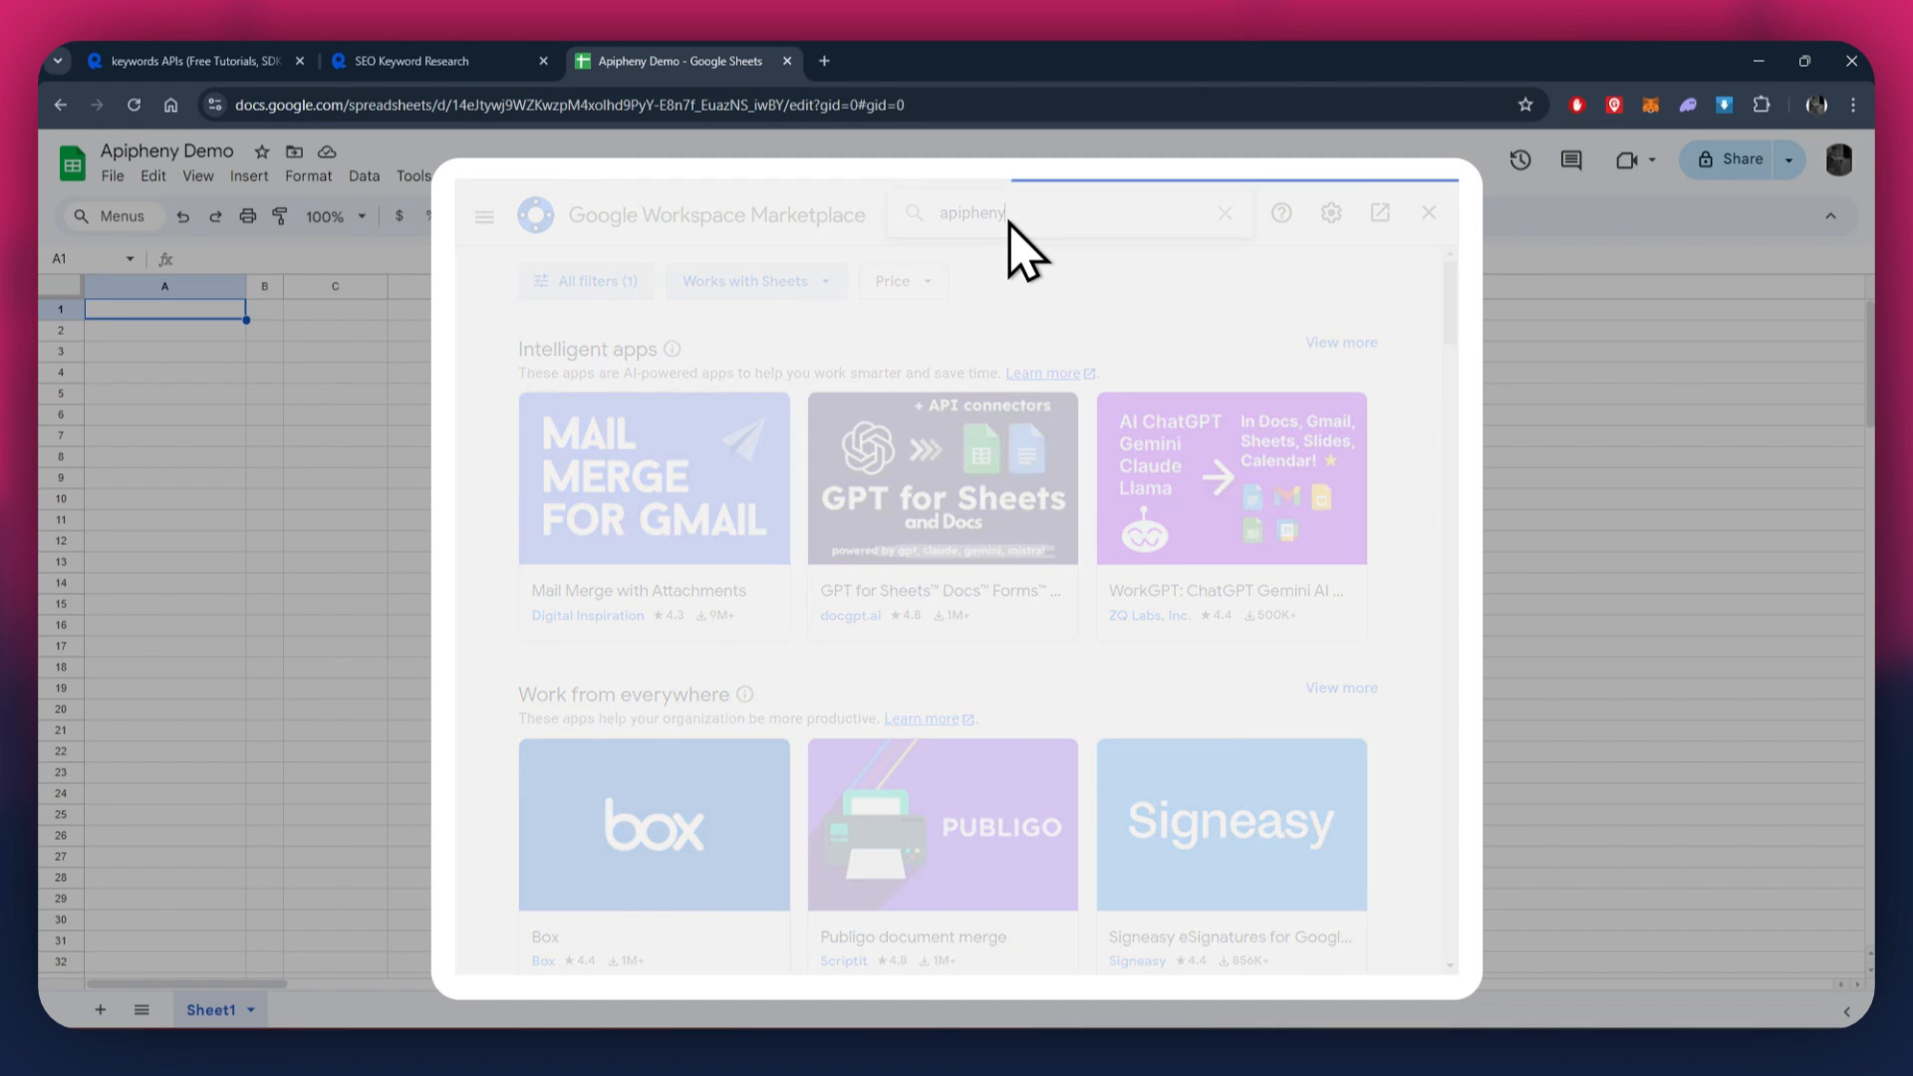
left_click(825, 590)
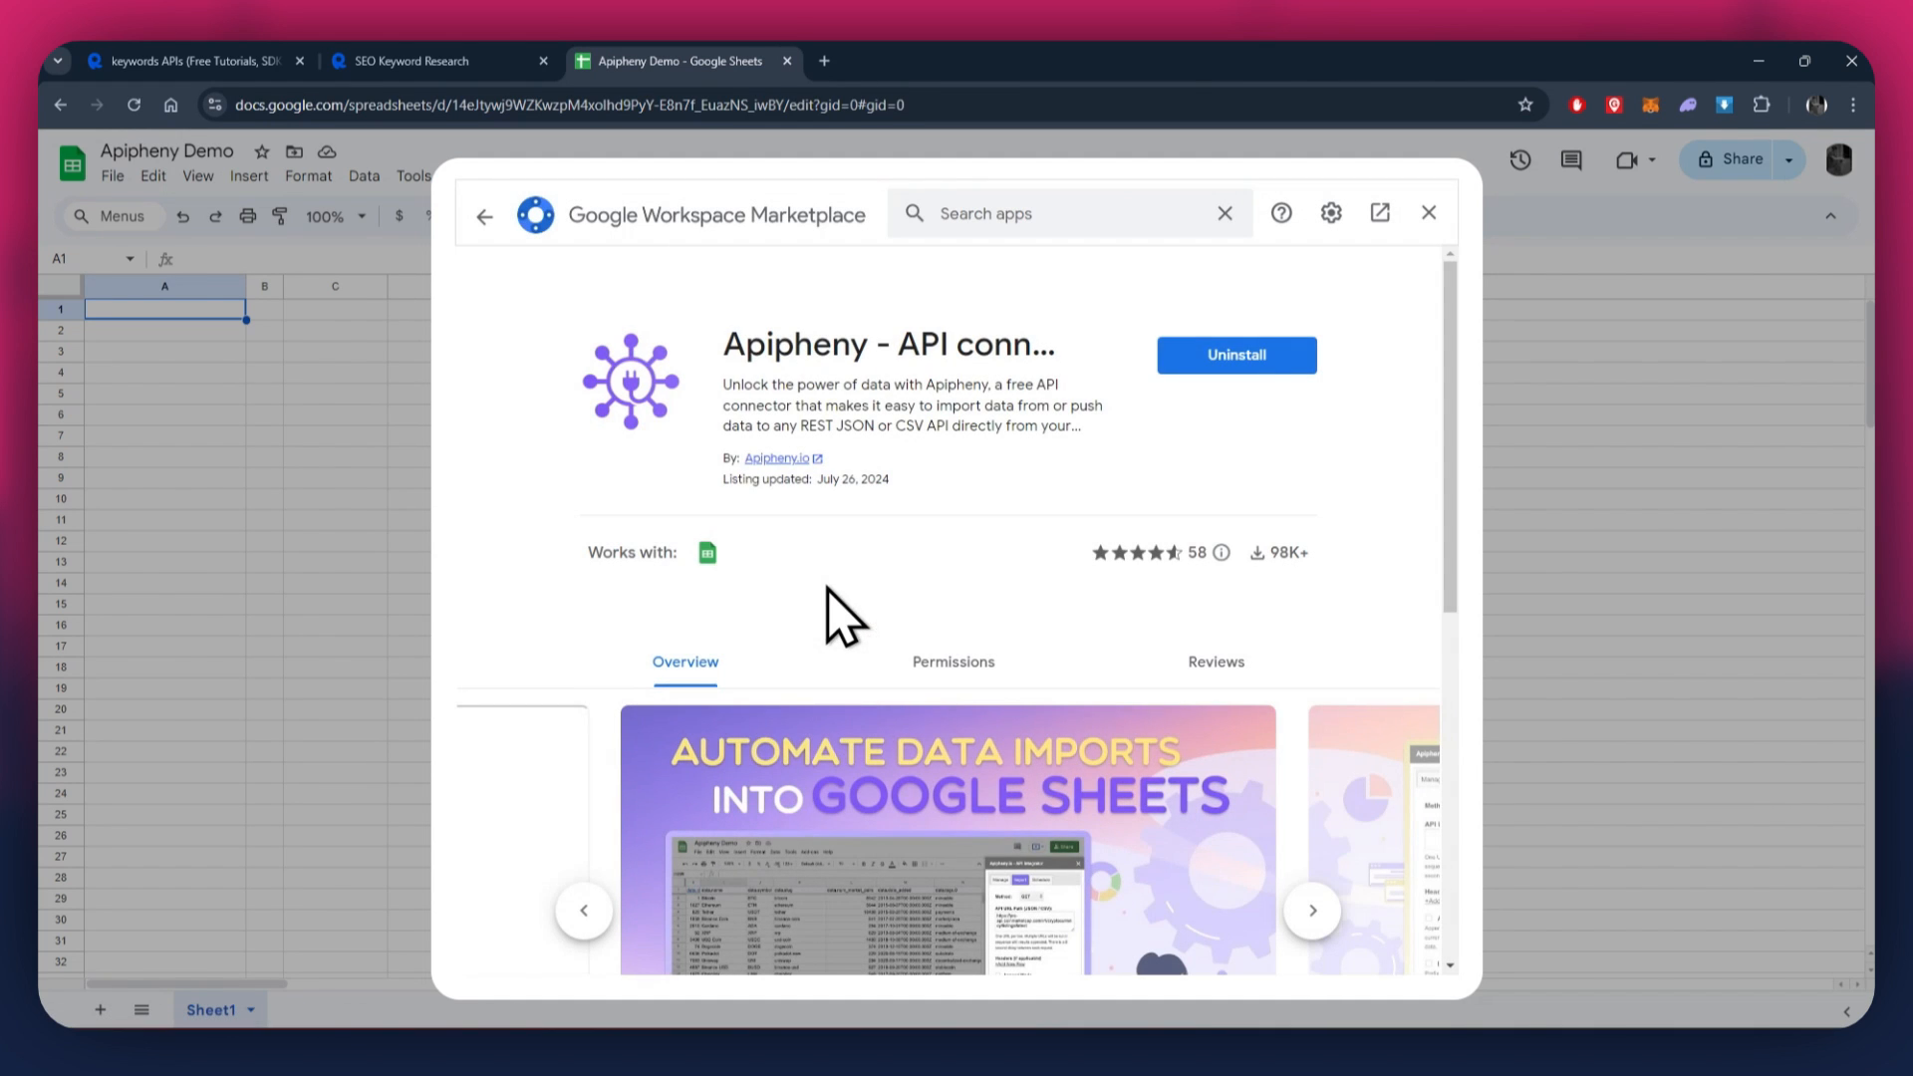
left_click(1428, 212)
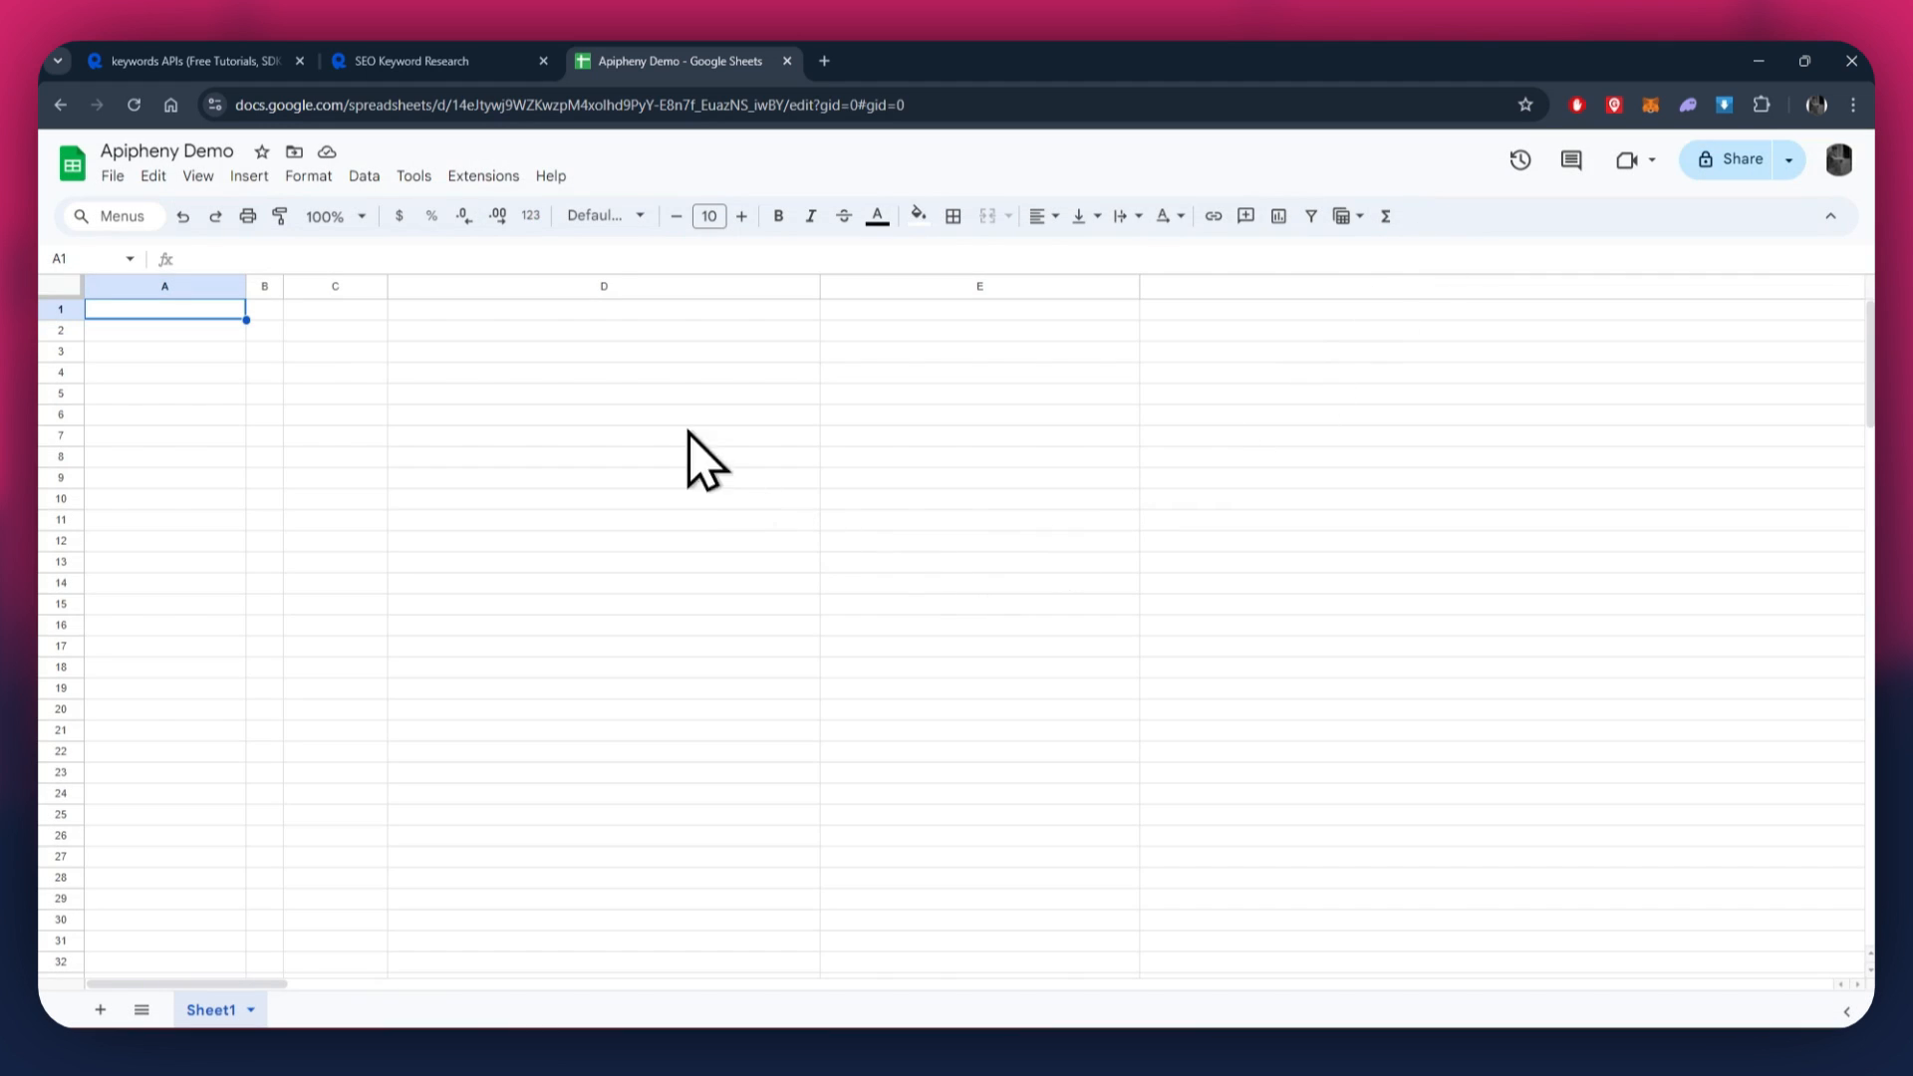
Step: Open the Apipheny API connector's Import API form in the spreadsheet
left_click(485, 177)
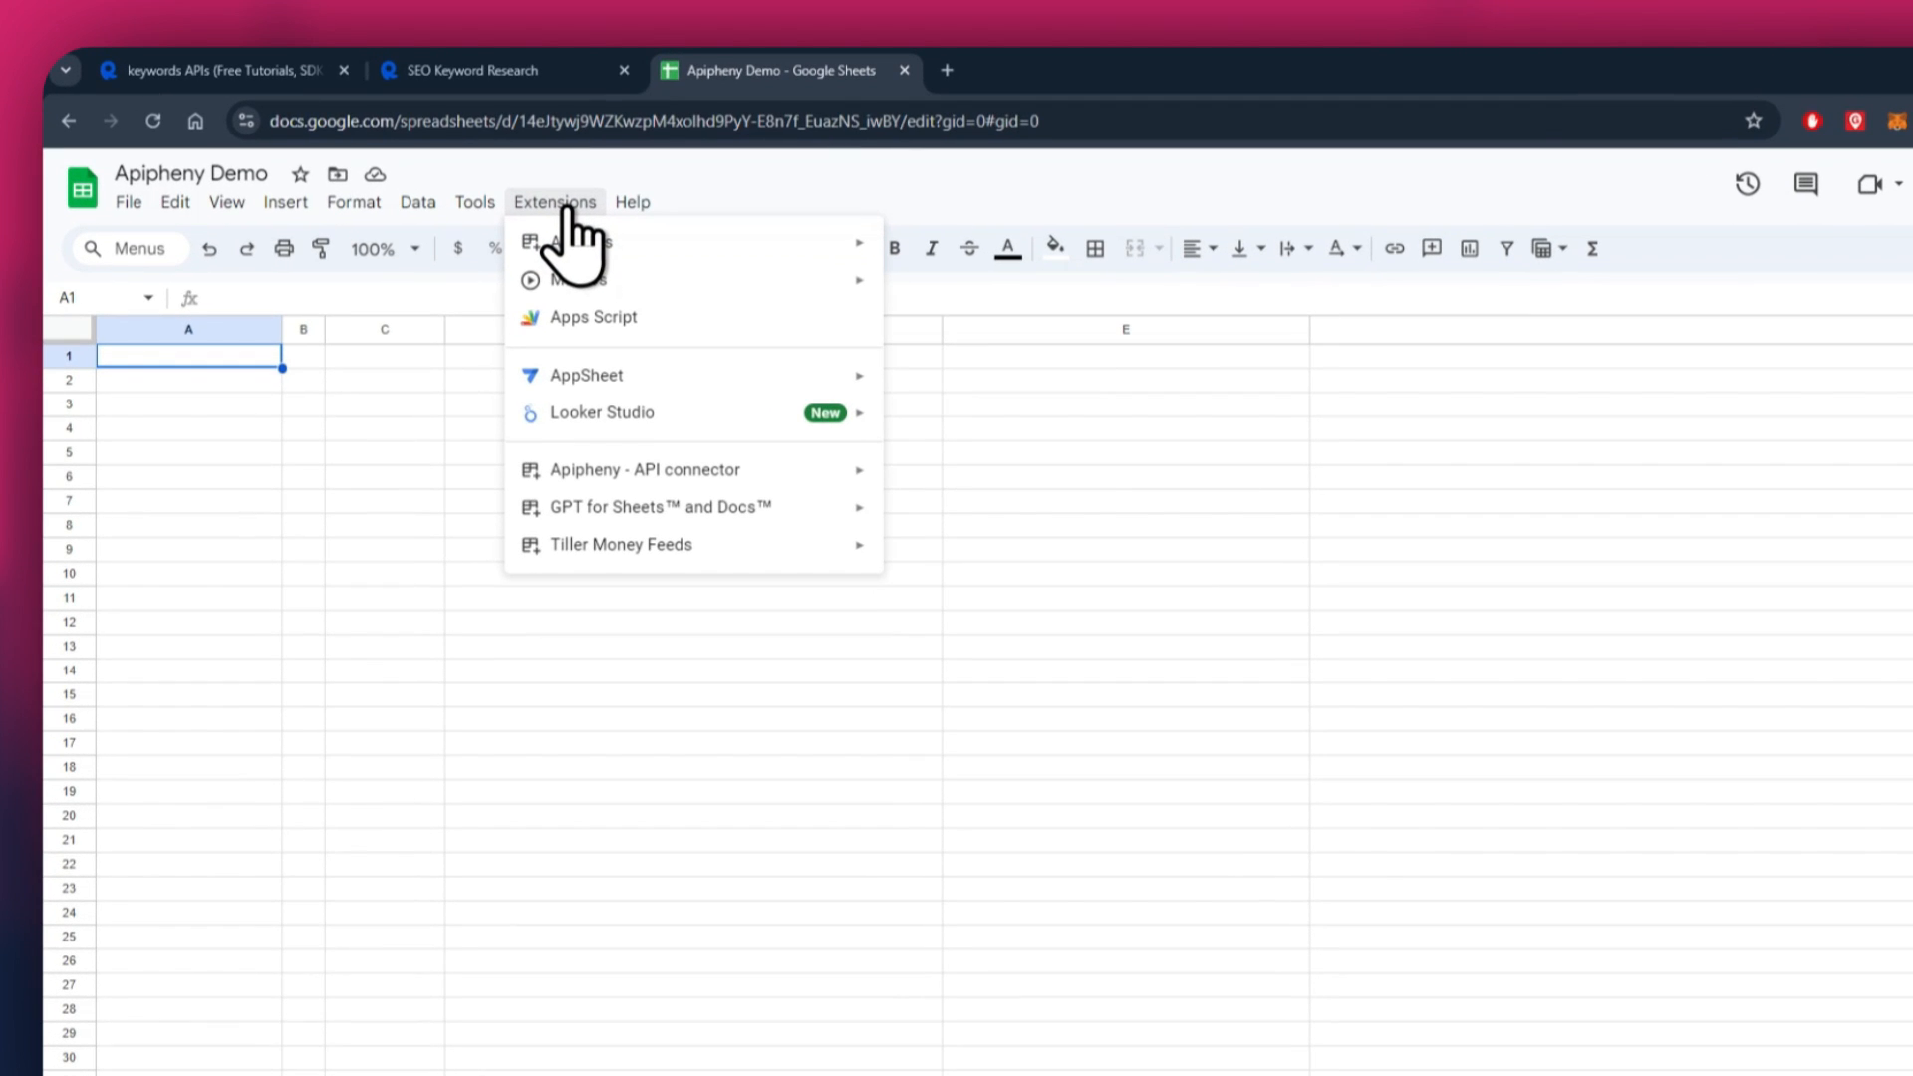
mouse_move(800, 477)
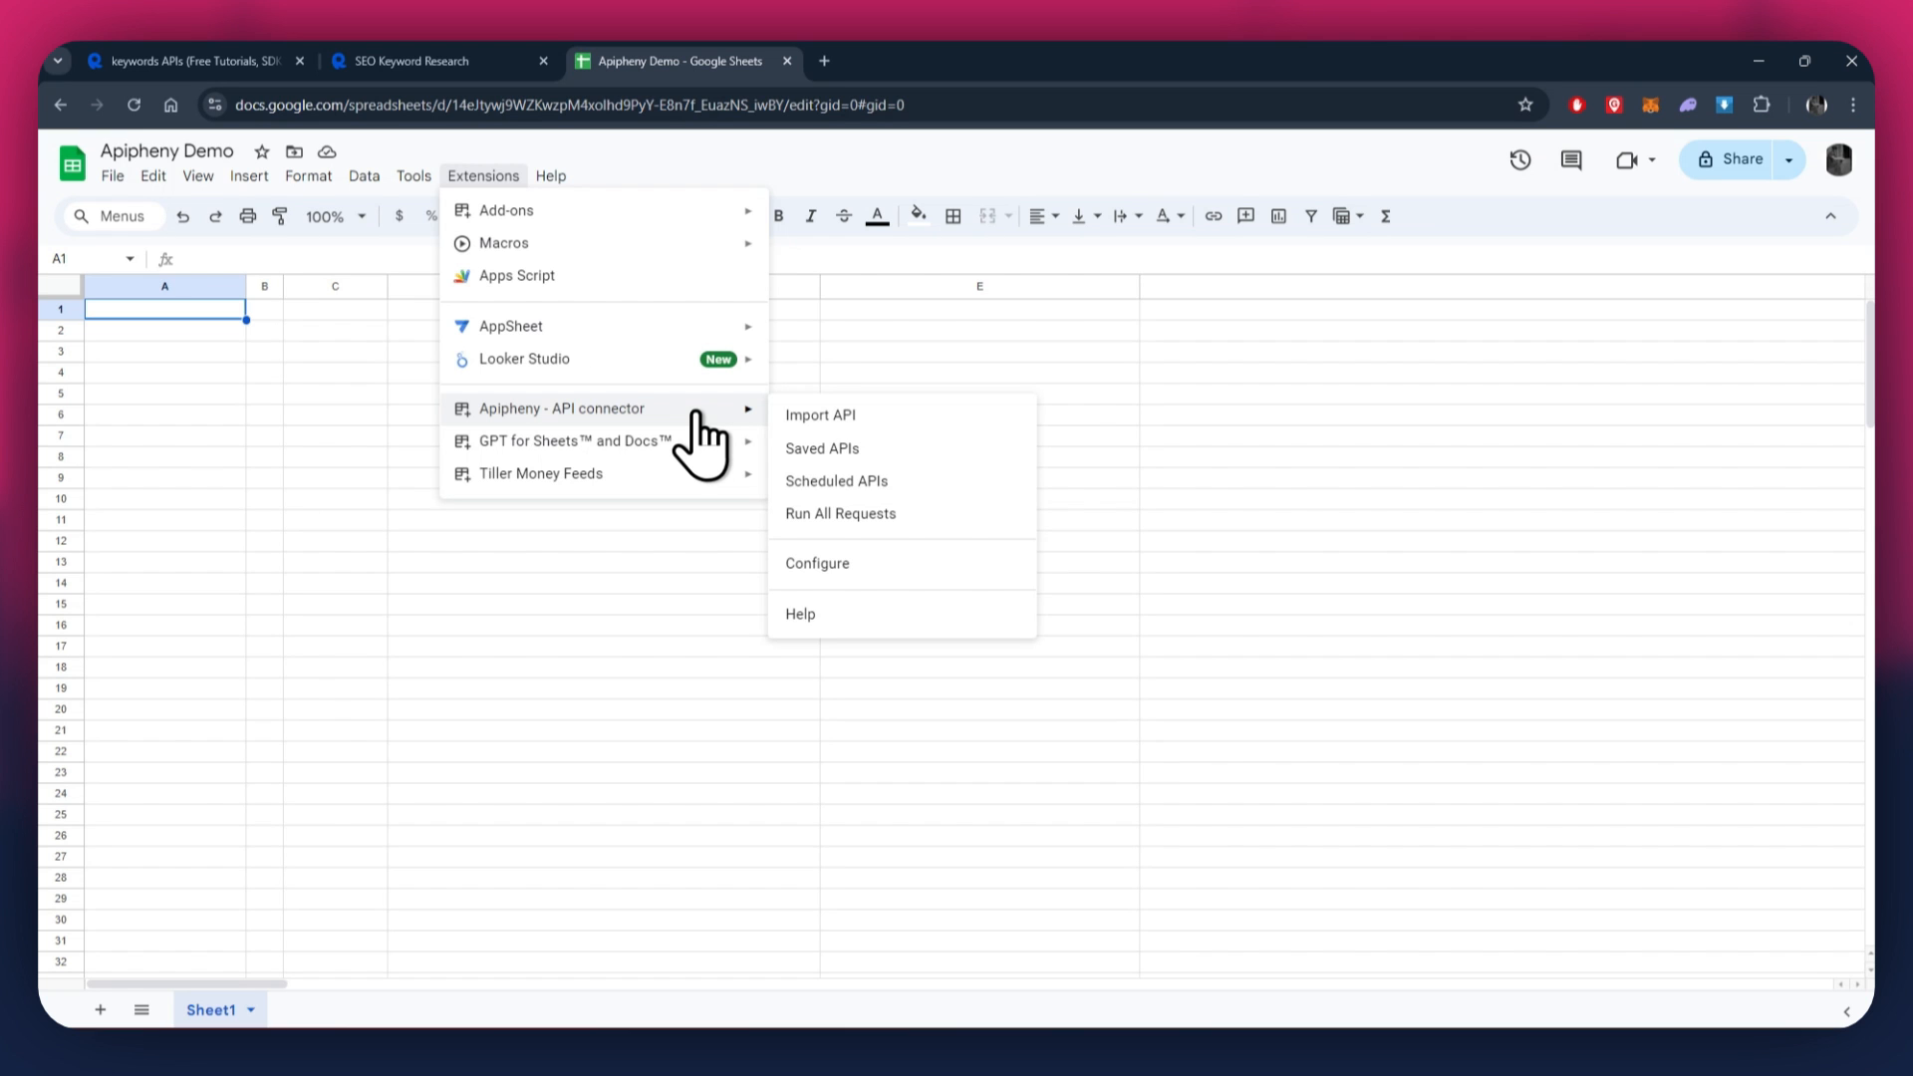
left_click(905, 414)
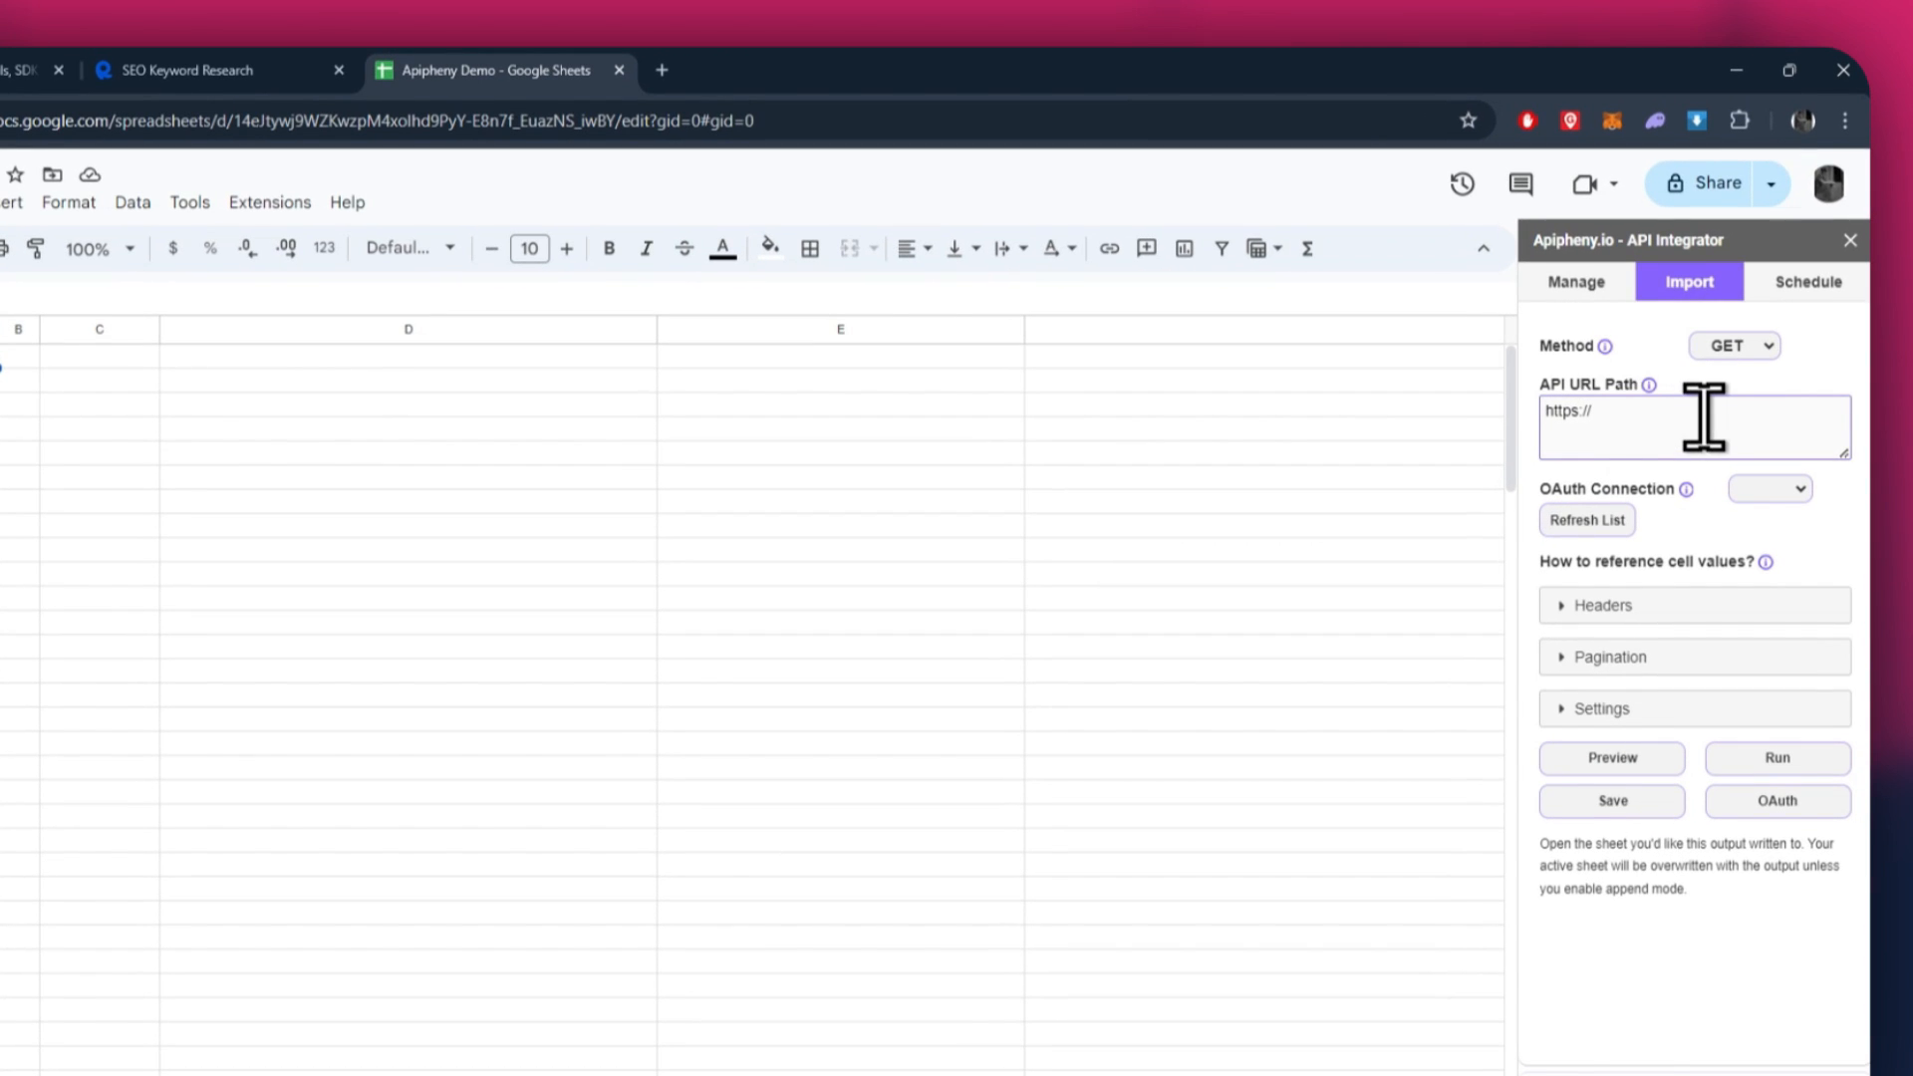
mouse_move(1823, 599)
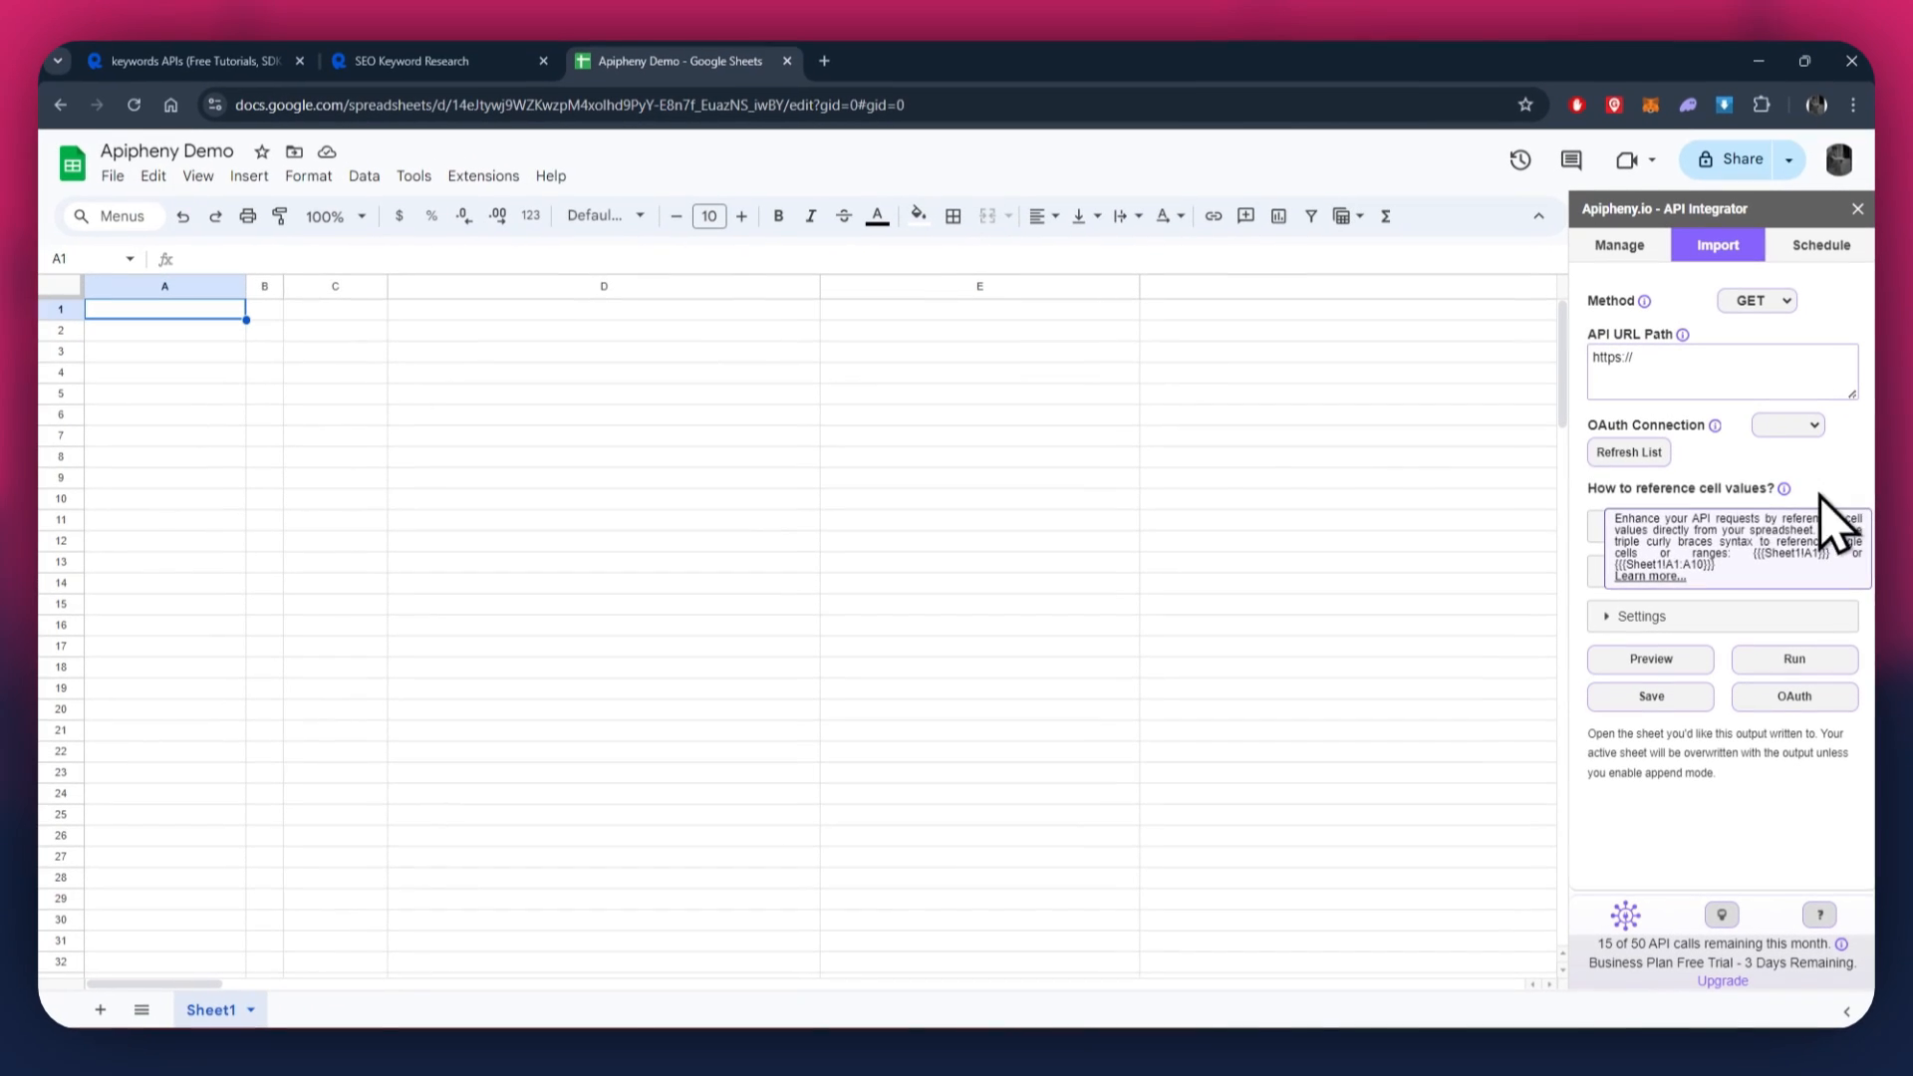
Step: Copy the request URL from the Keyword Research API's cURL snippet into Apipheny's API URL Path, replacing the default text
left_click(437, 62)
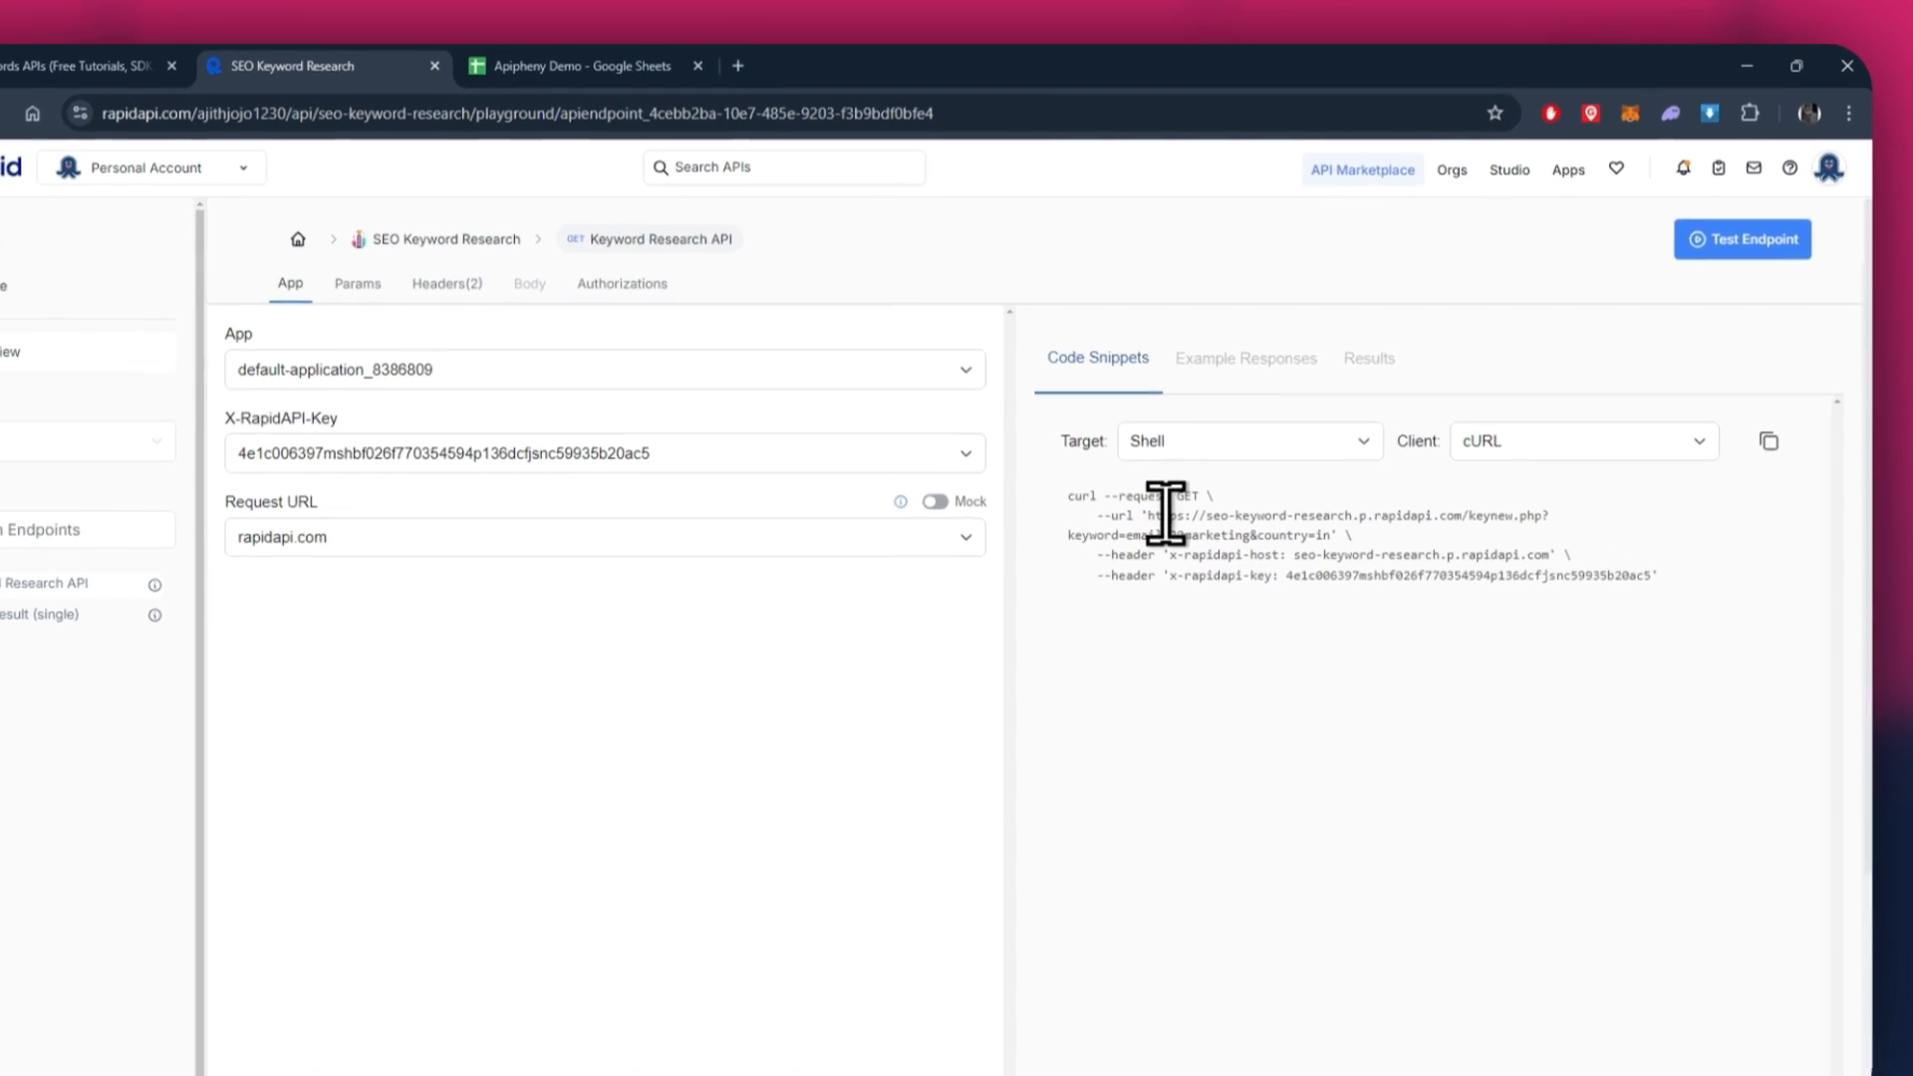
left_click_drag(1151, 515, 1319, 540)
key("ctrl+c")
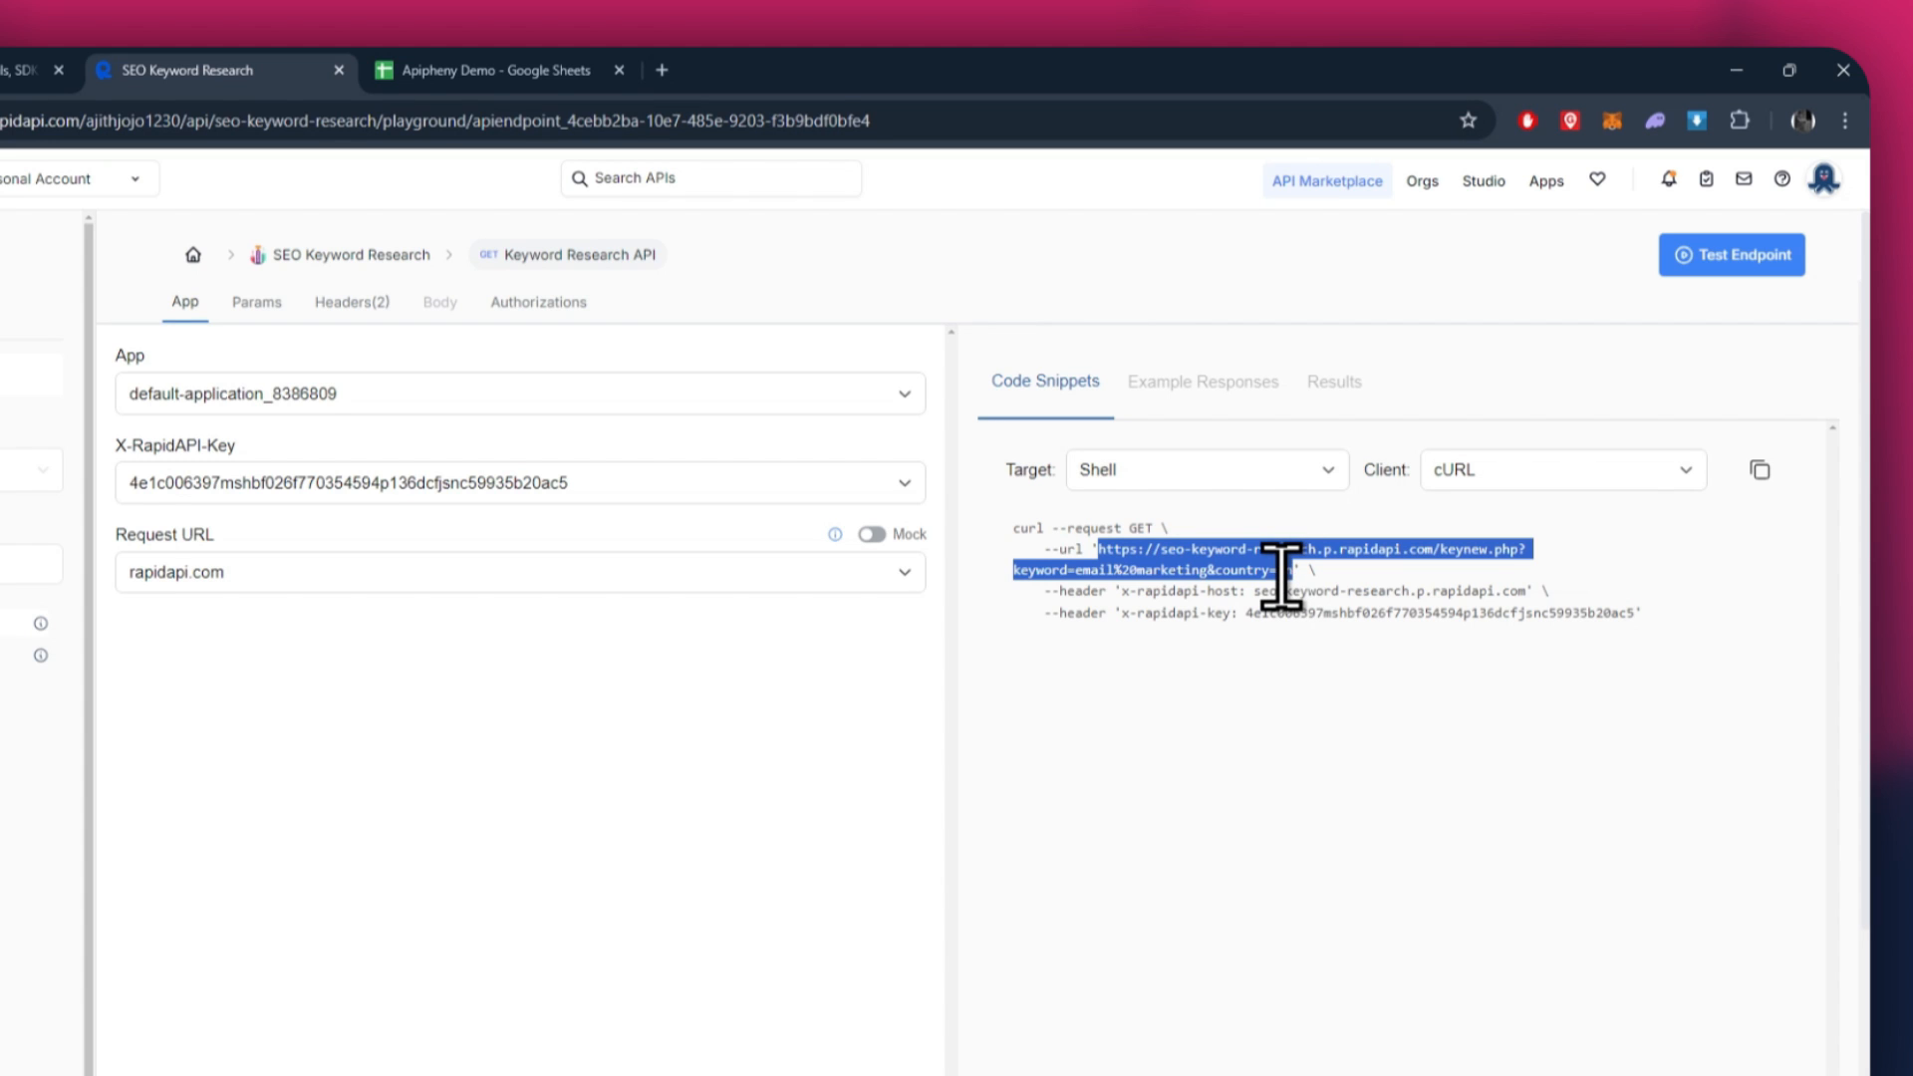
left_click(498, 70)
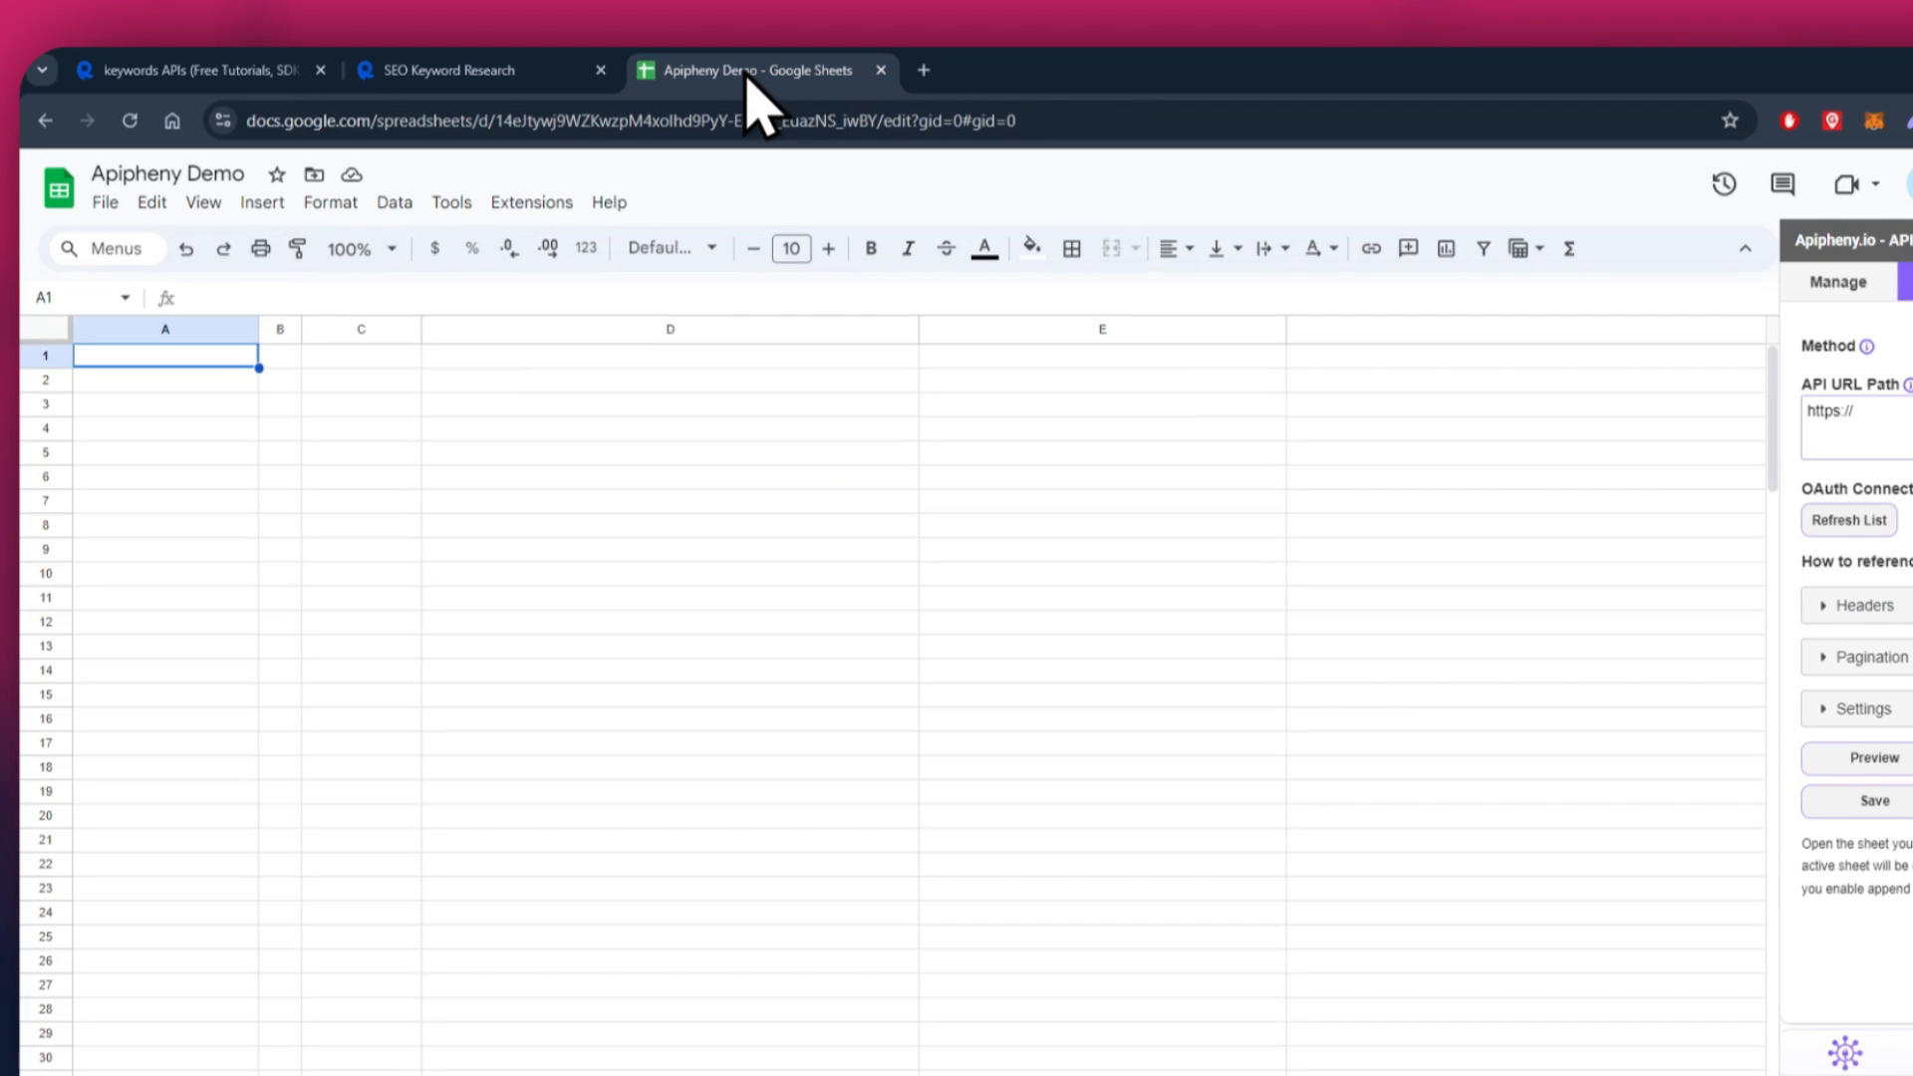
left_click(1644, 427)
key("ctrl+a")
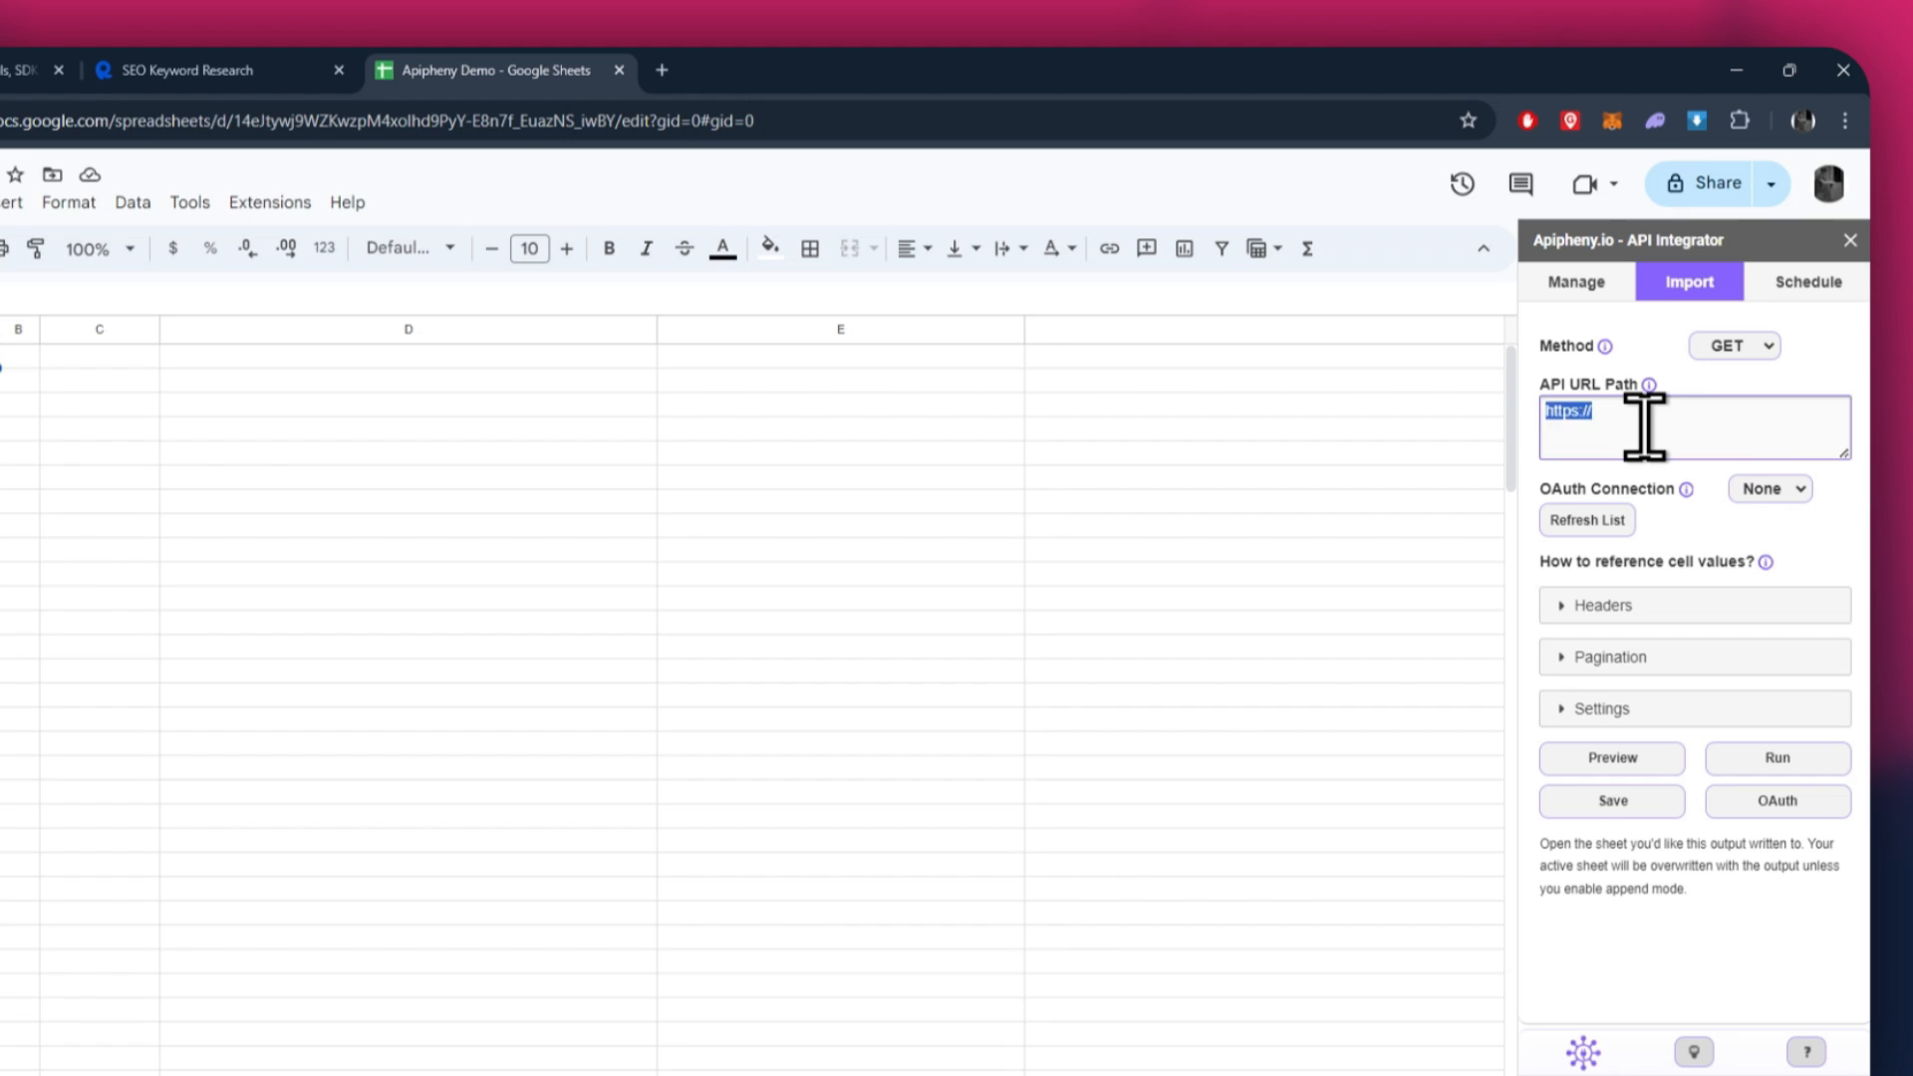
key("ctrl+v")
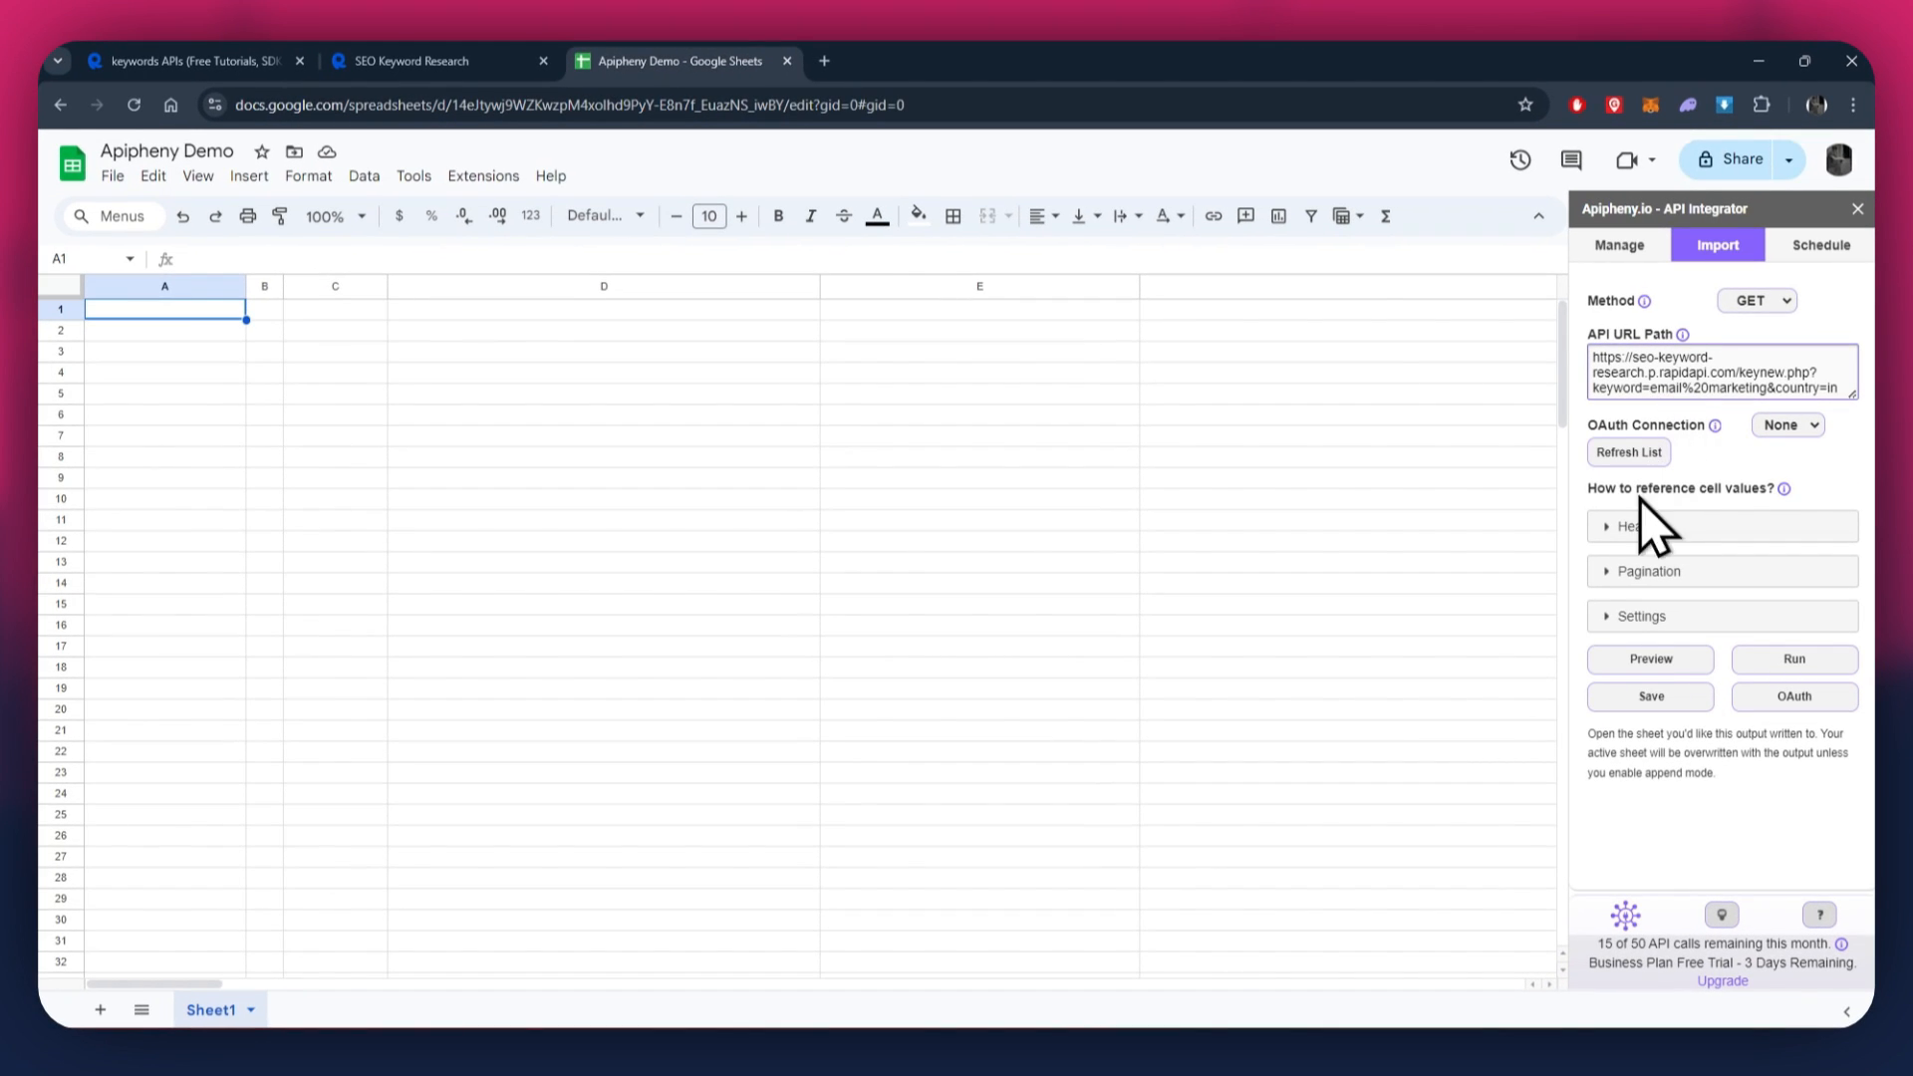
Step: Add a second header row to the import request and copy x-rapidapi-host from the cURL snippet into the first header's key
left_click(1606, 528)
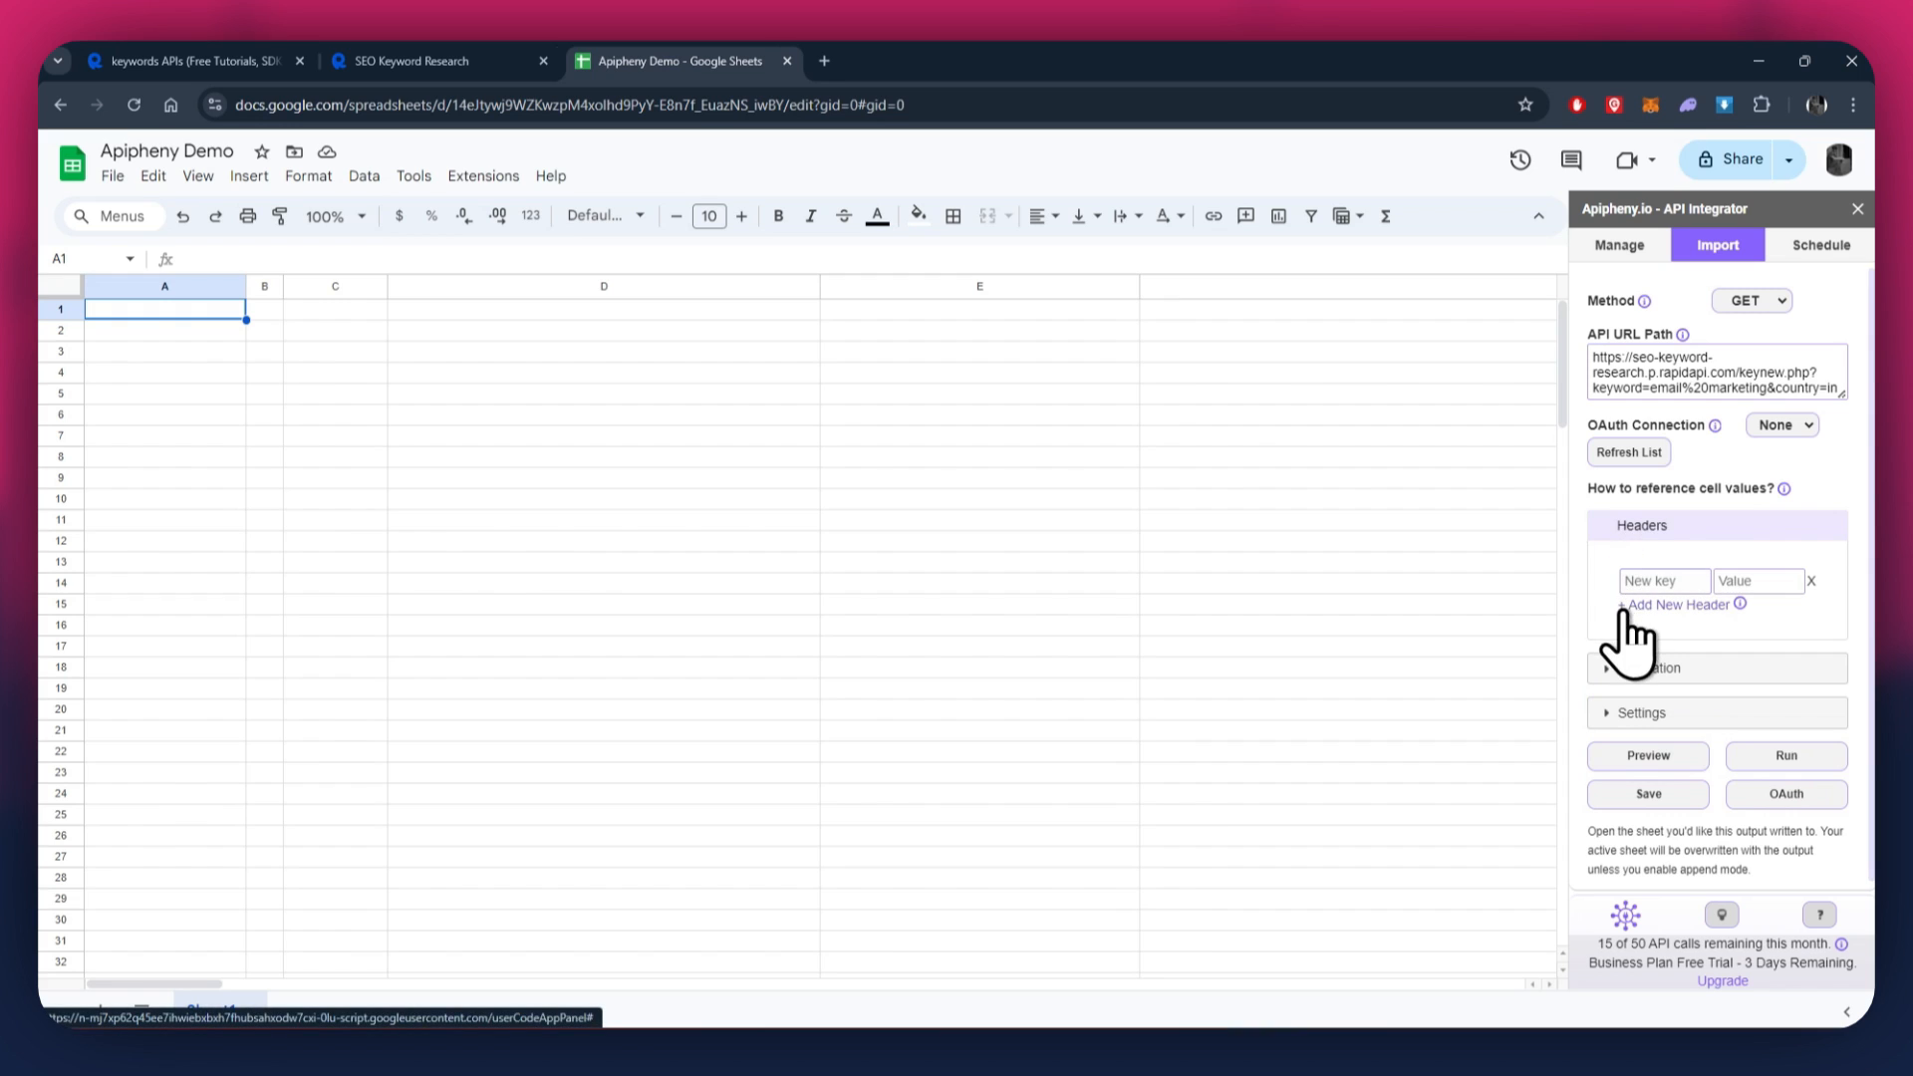
left_click(1626, 605)
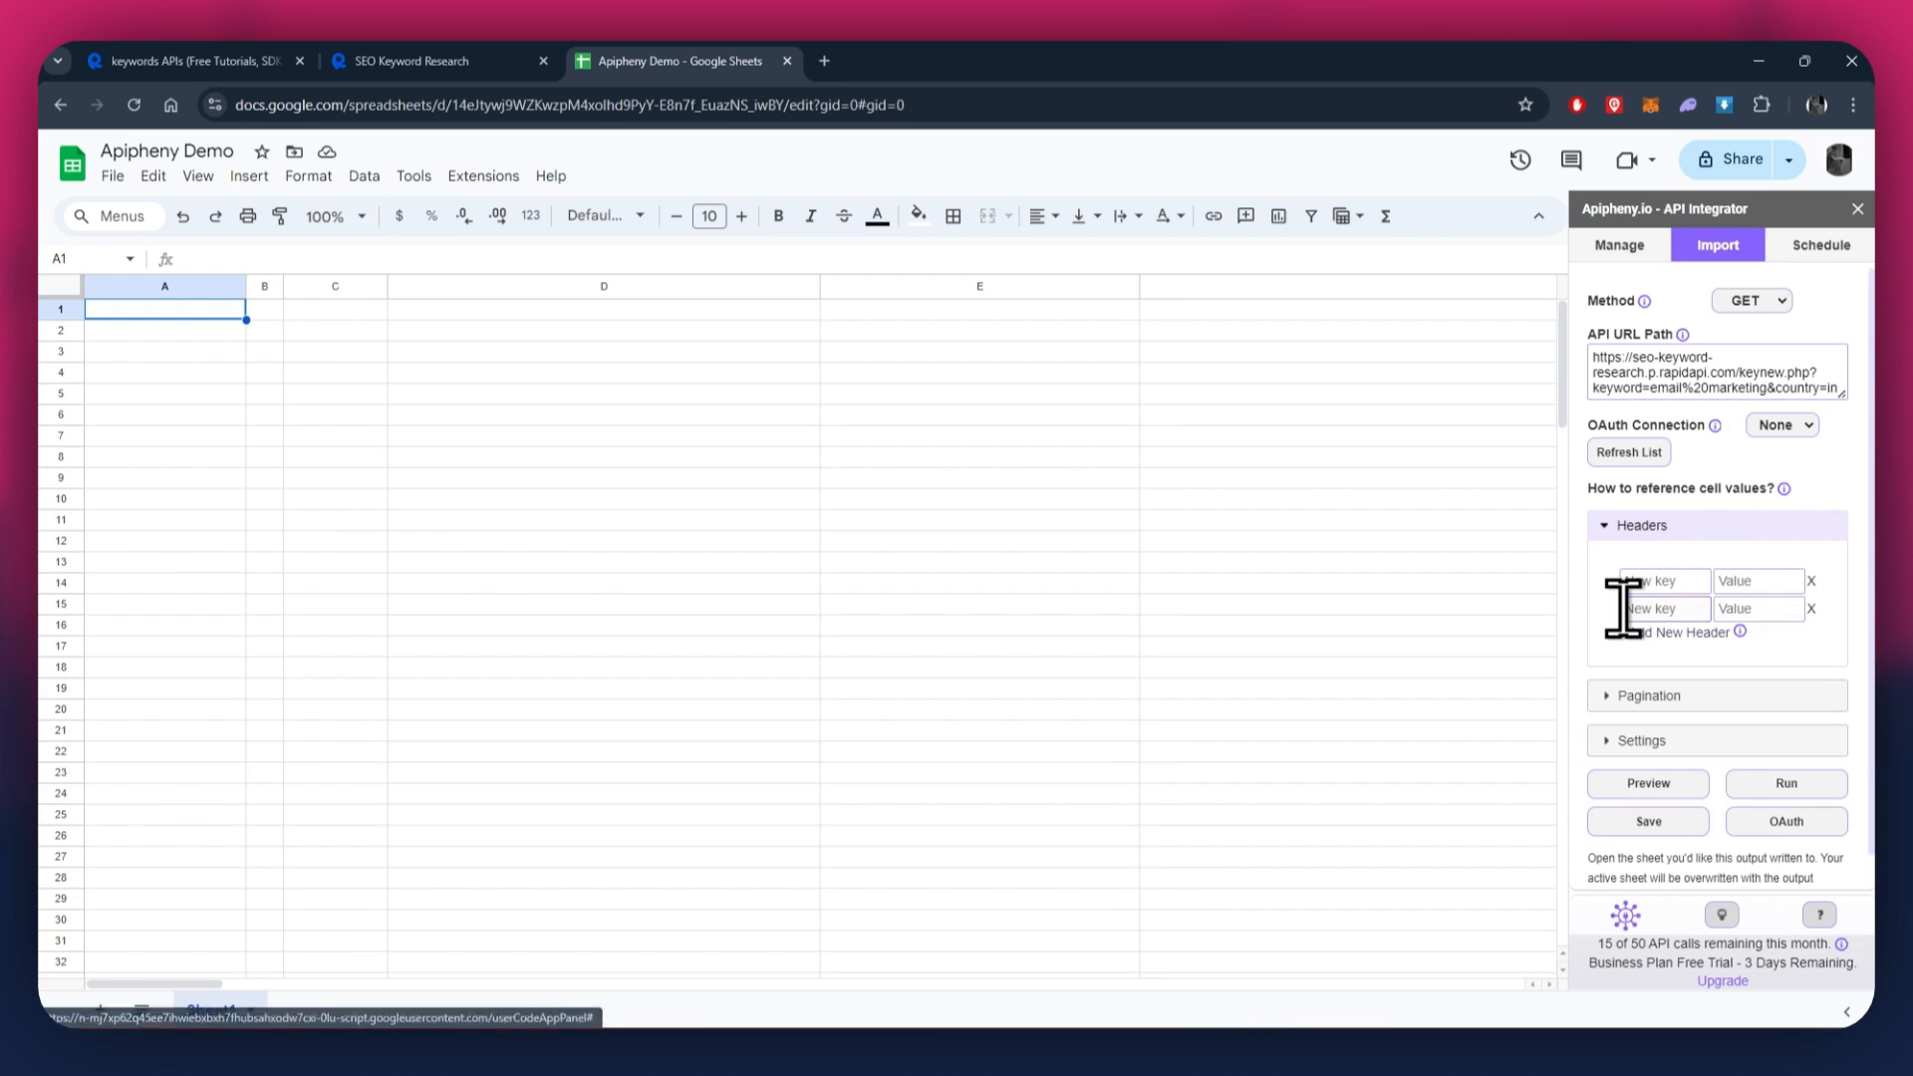
left_click(413, 60)
left_click_drag(1225, 515, 1326, 516)
key("ctrl+c")
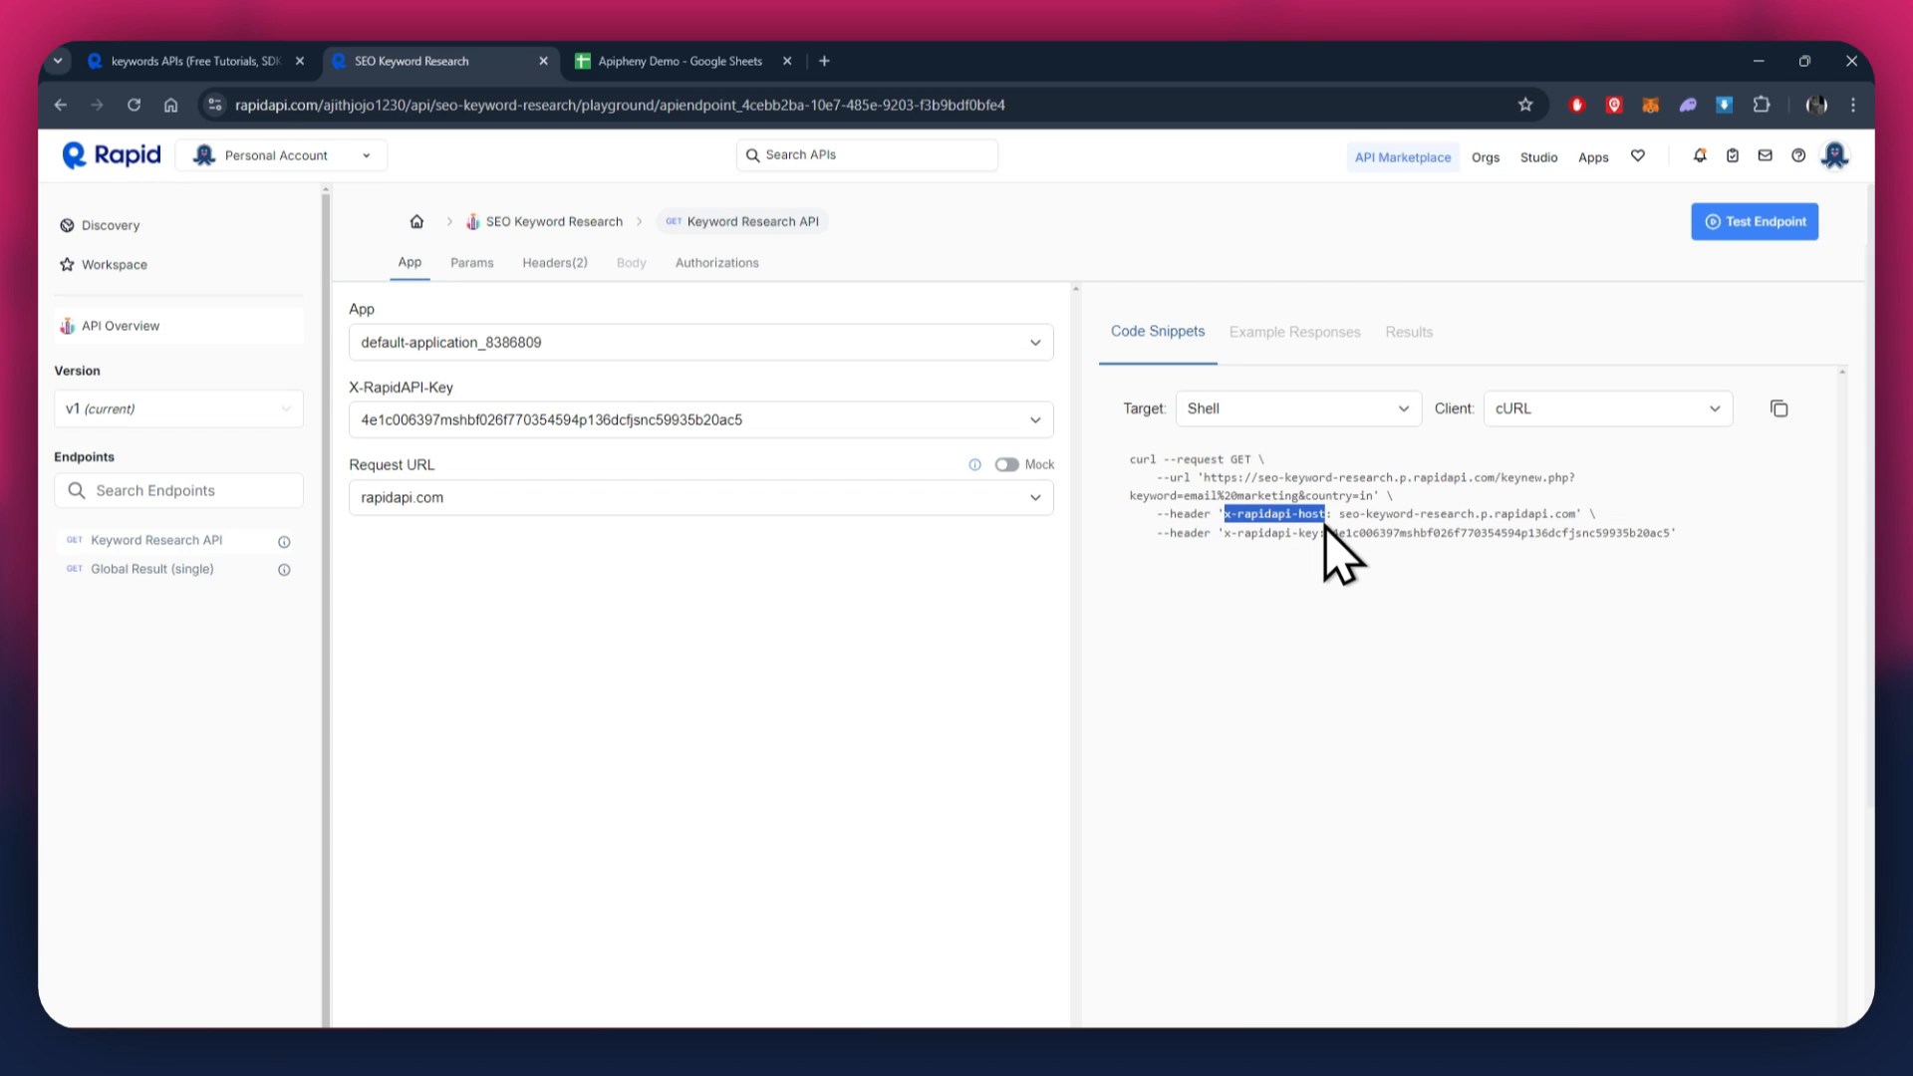
left_click(737, 61)
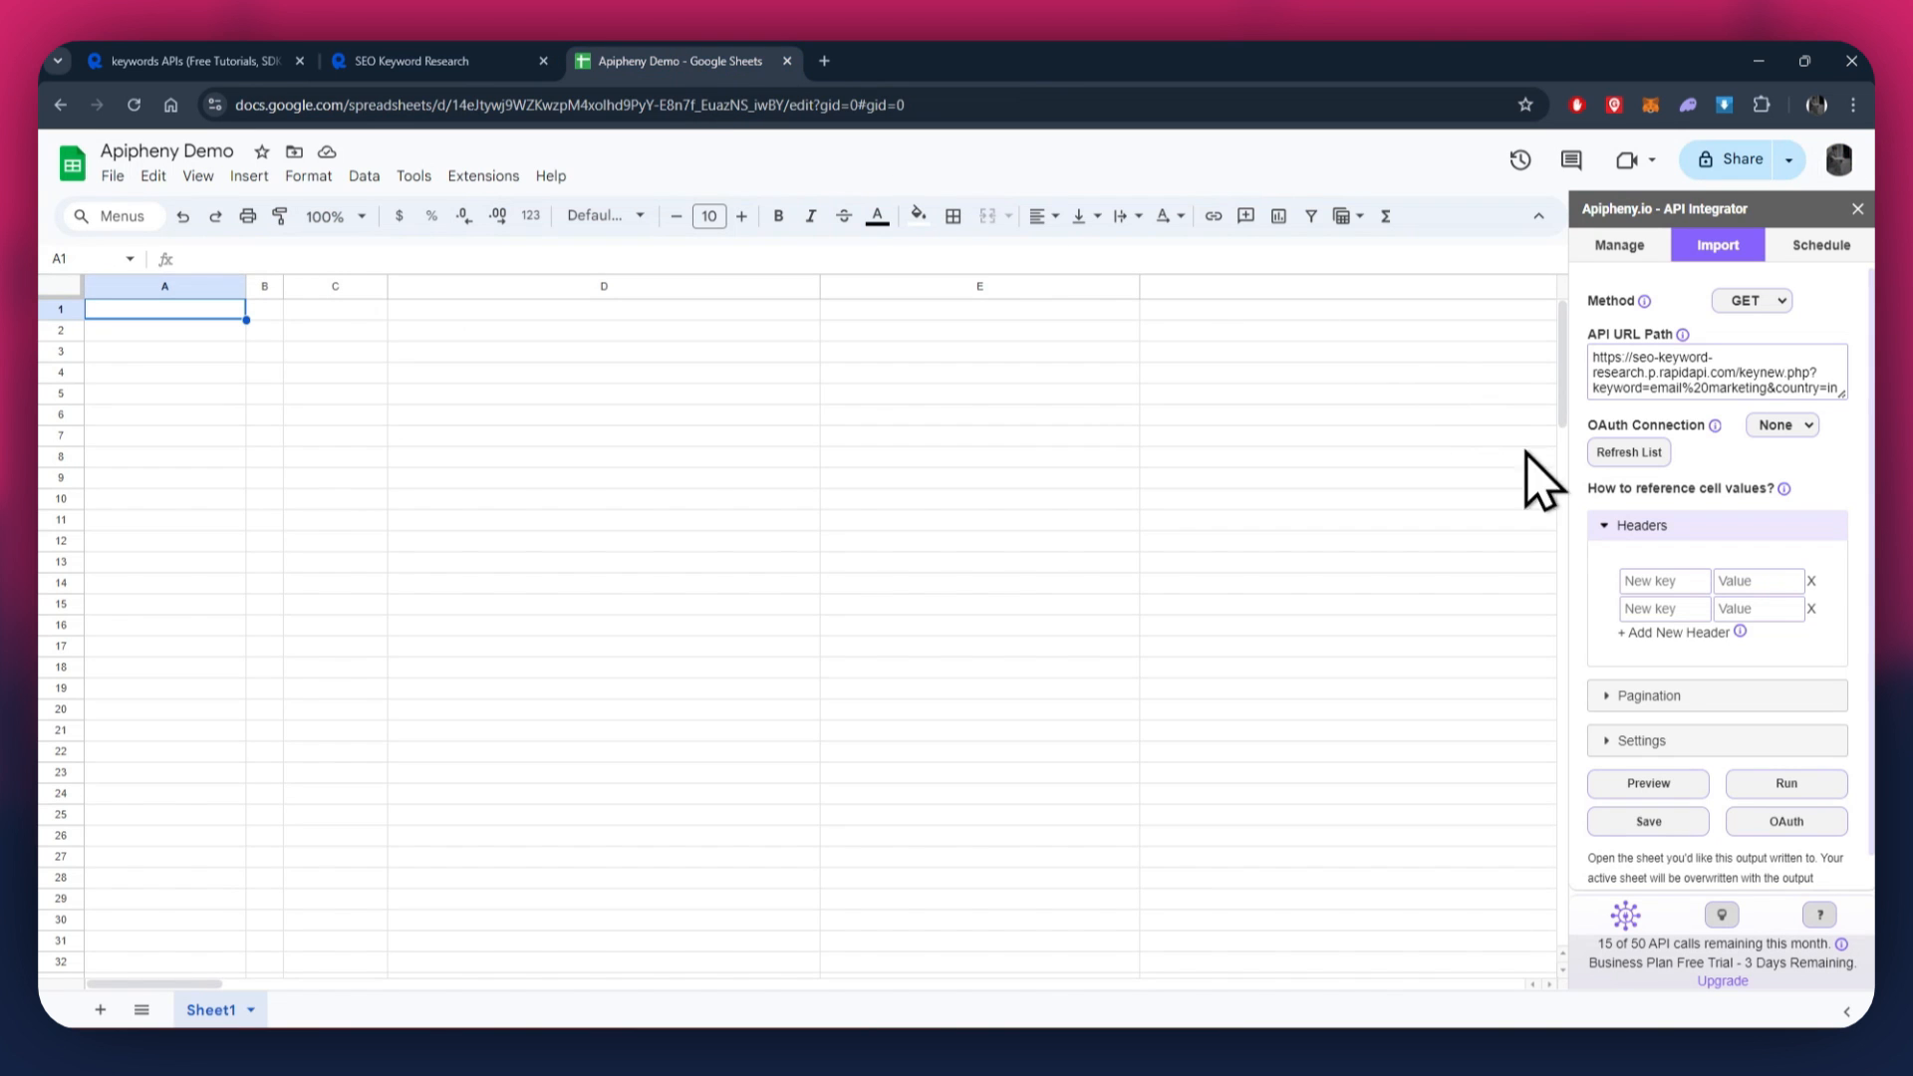
left_click(1657, 580)
key("ctrl+v")
Step: Copy seo-keyword-research.p.rapidapi.com from the cURL snippet into Apipheny as the x-rapidapi-host header's value
key("ctrl+Page_Up")
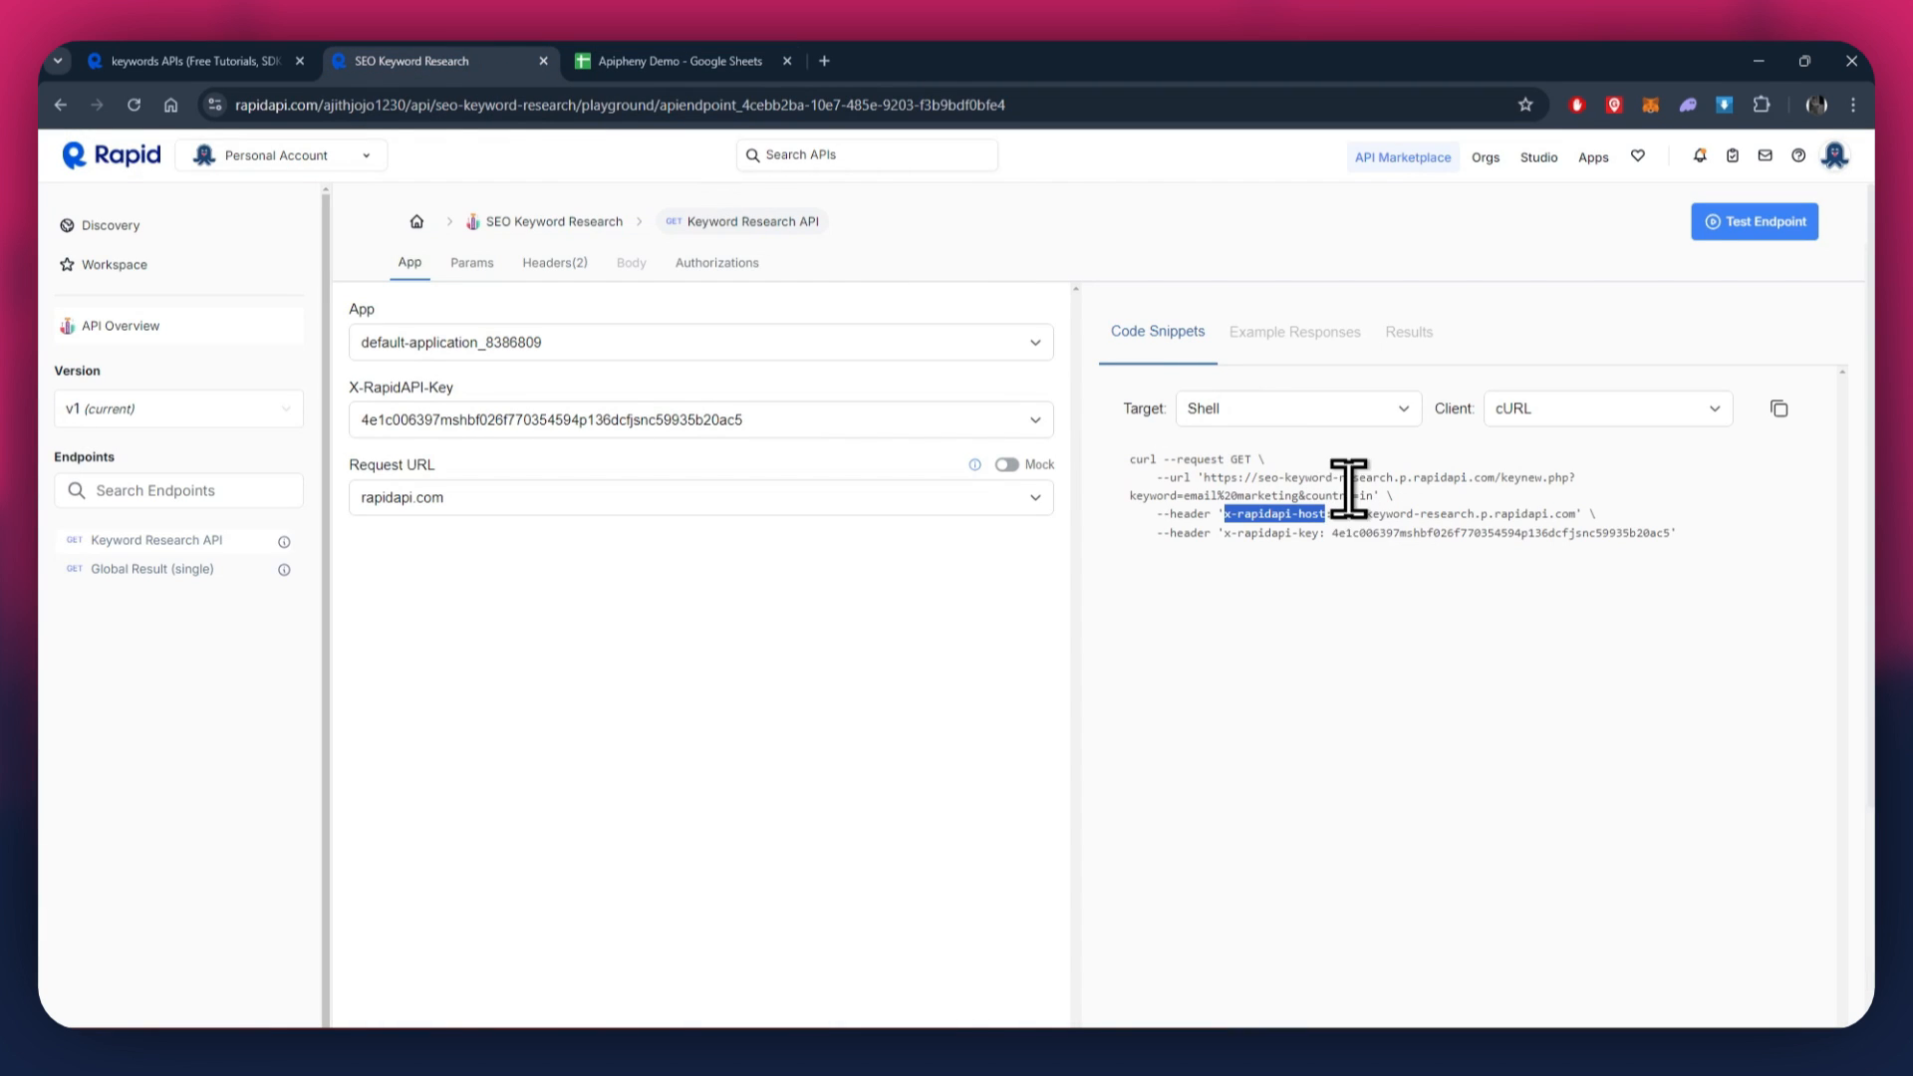
left_click_drag(1339, 513, 1566, 515)
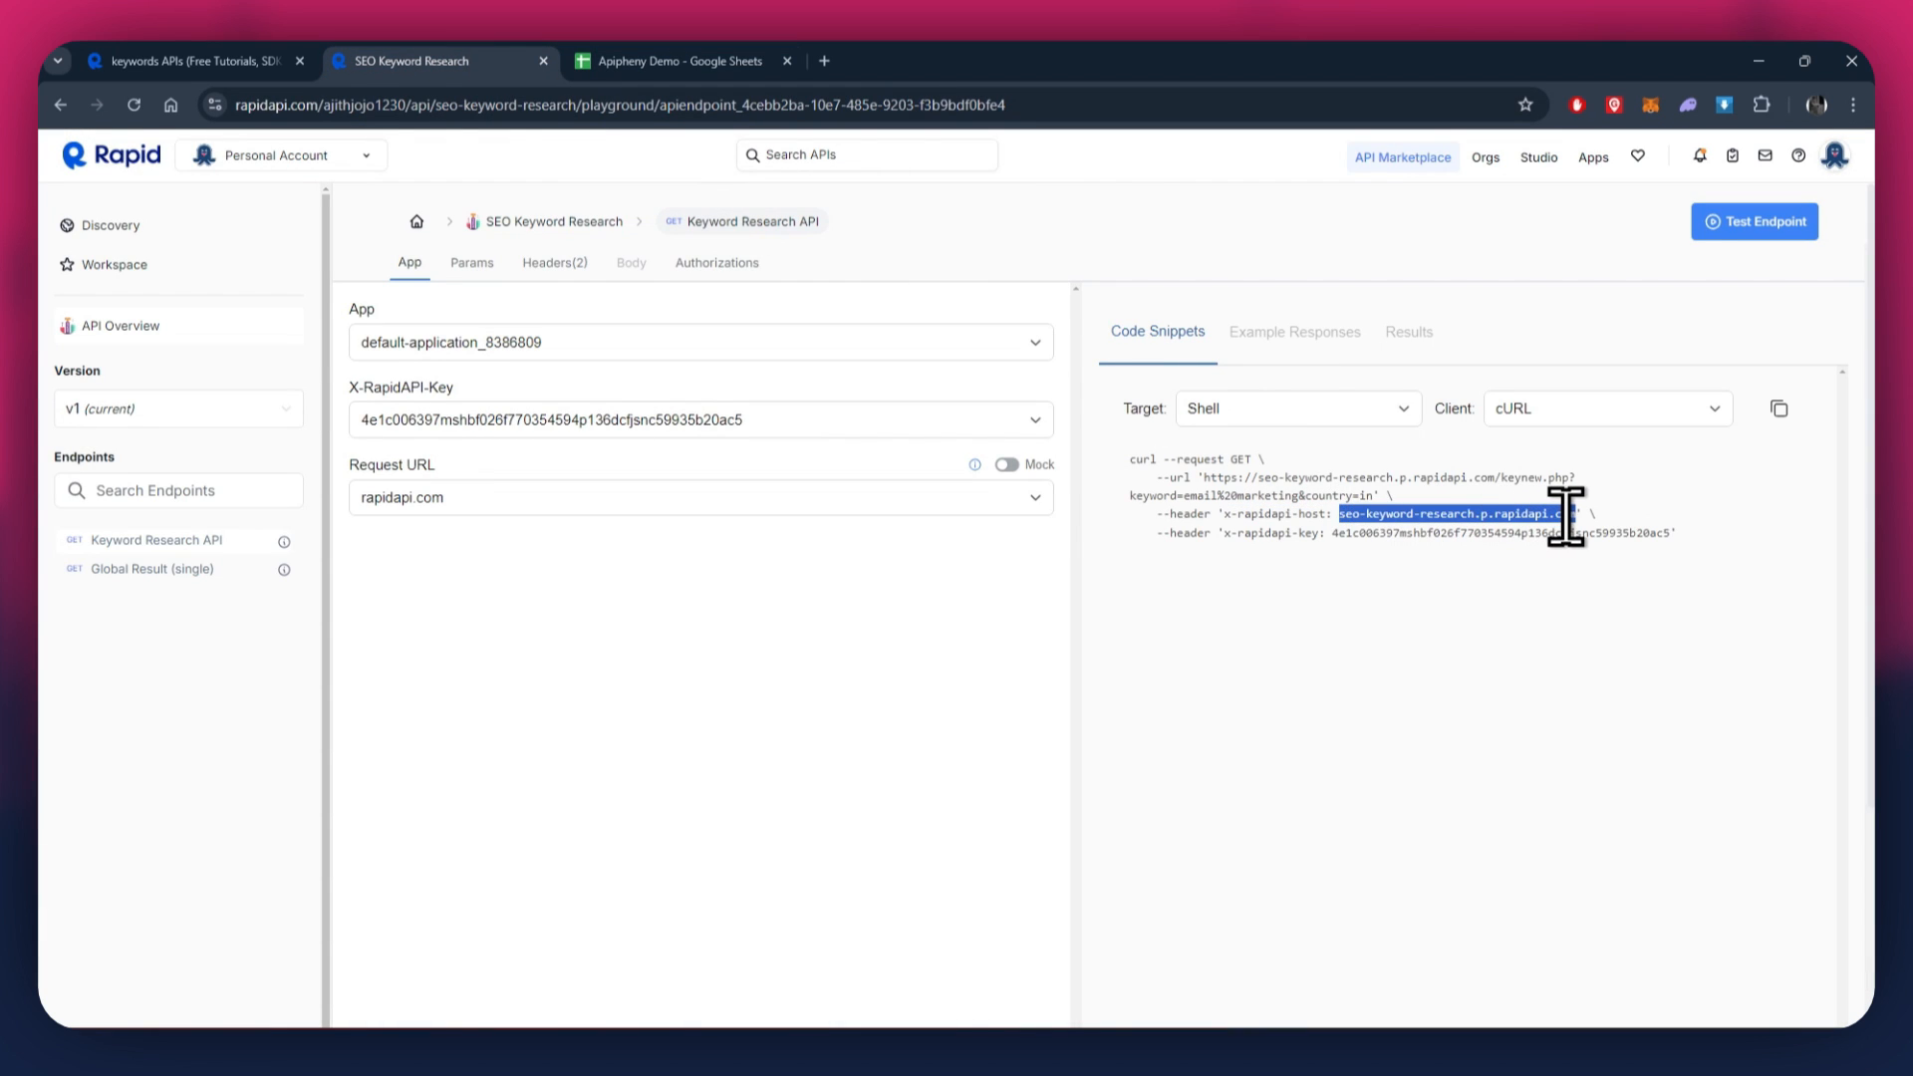
left_click(683, 62)
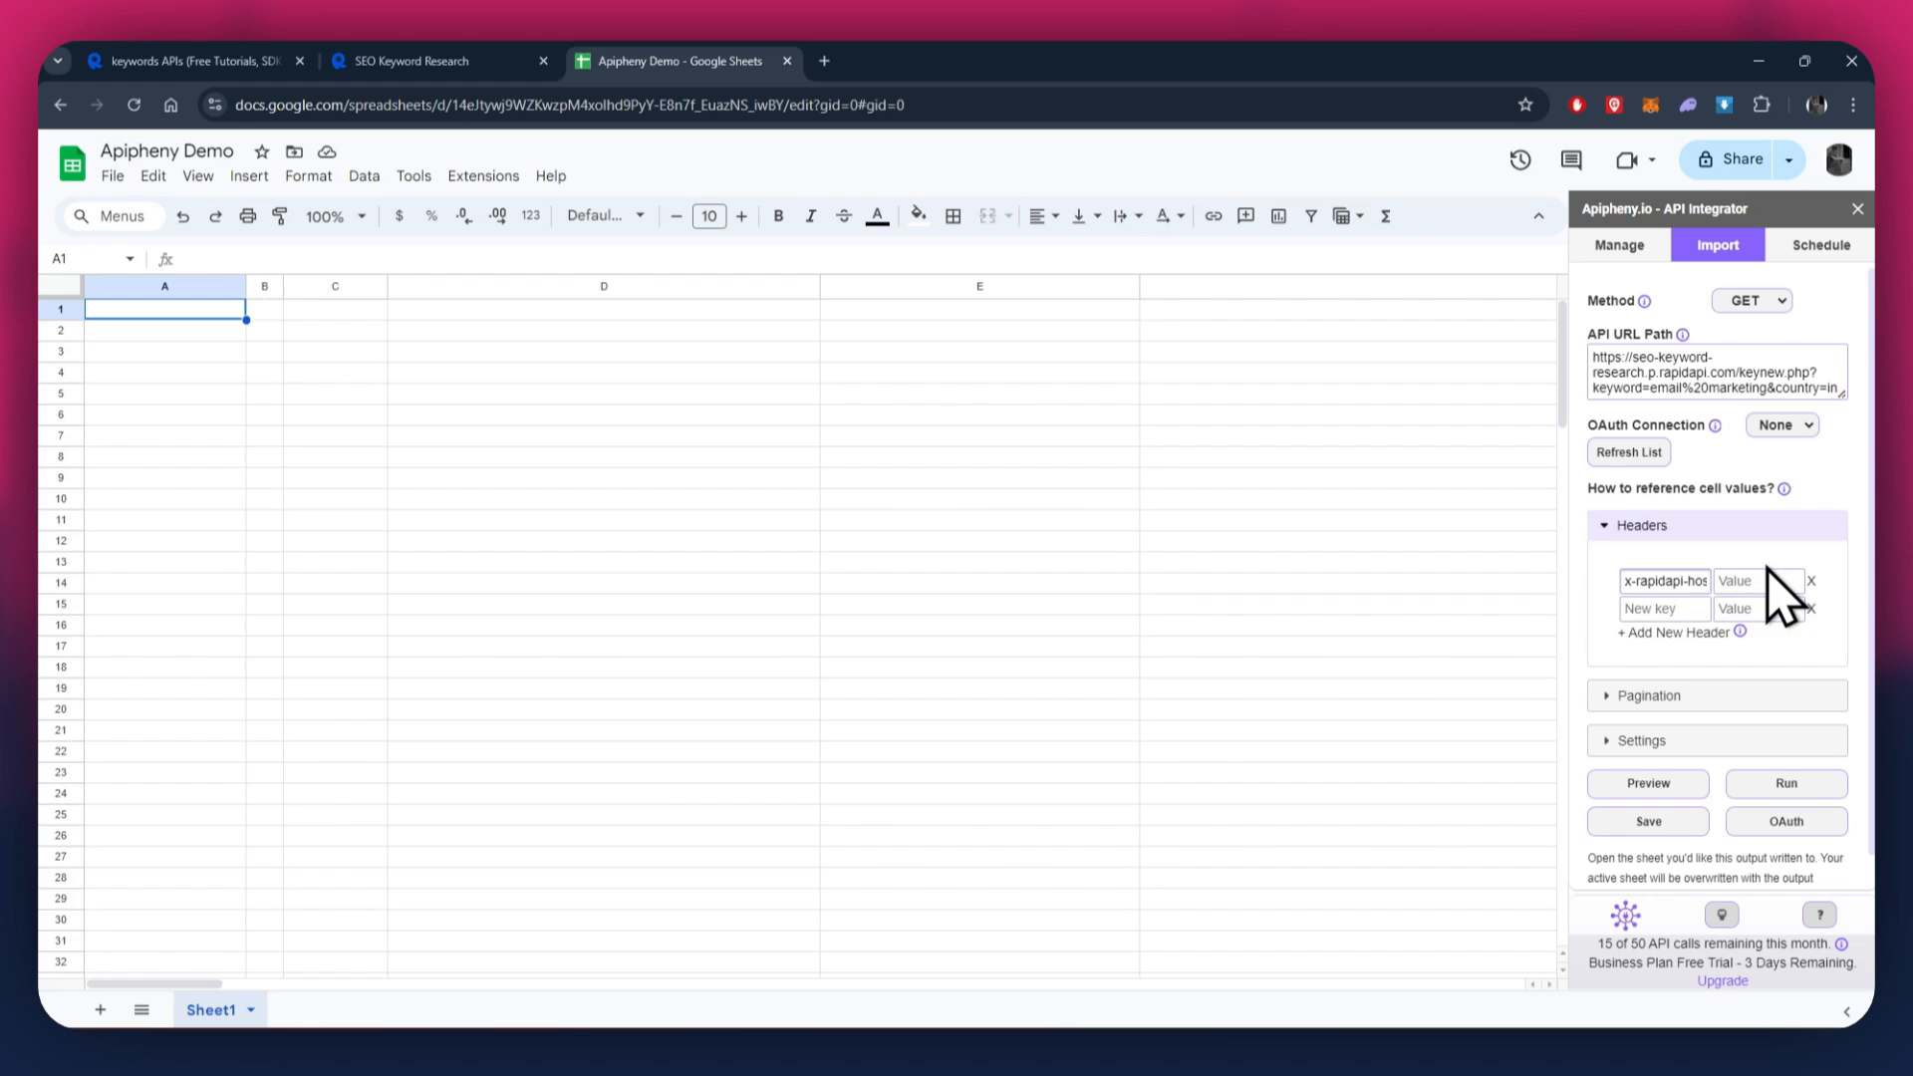
left_click(1759, 581)
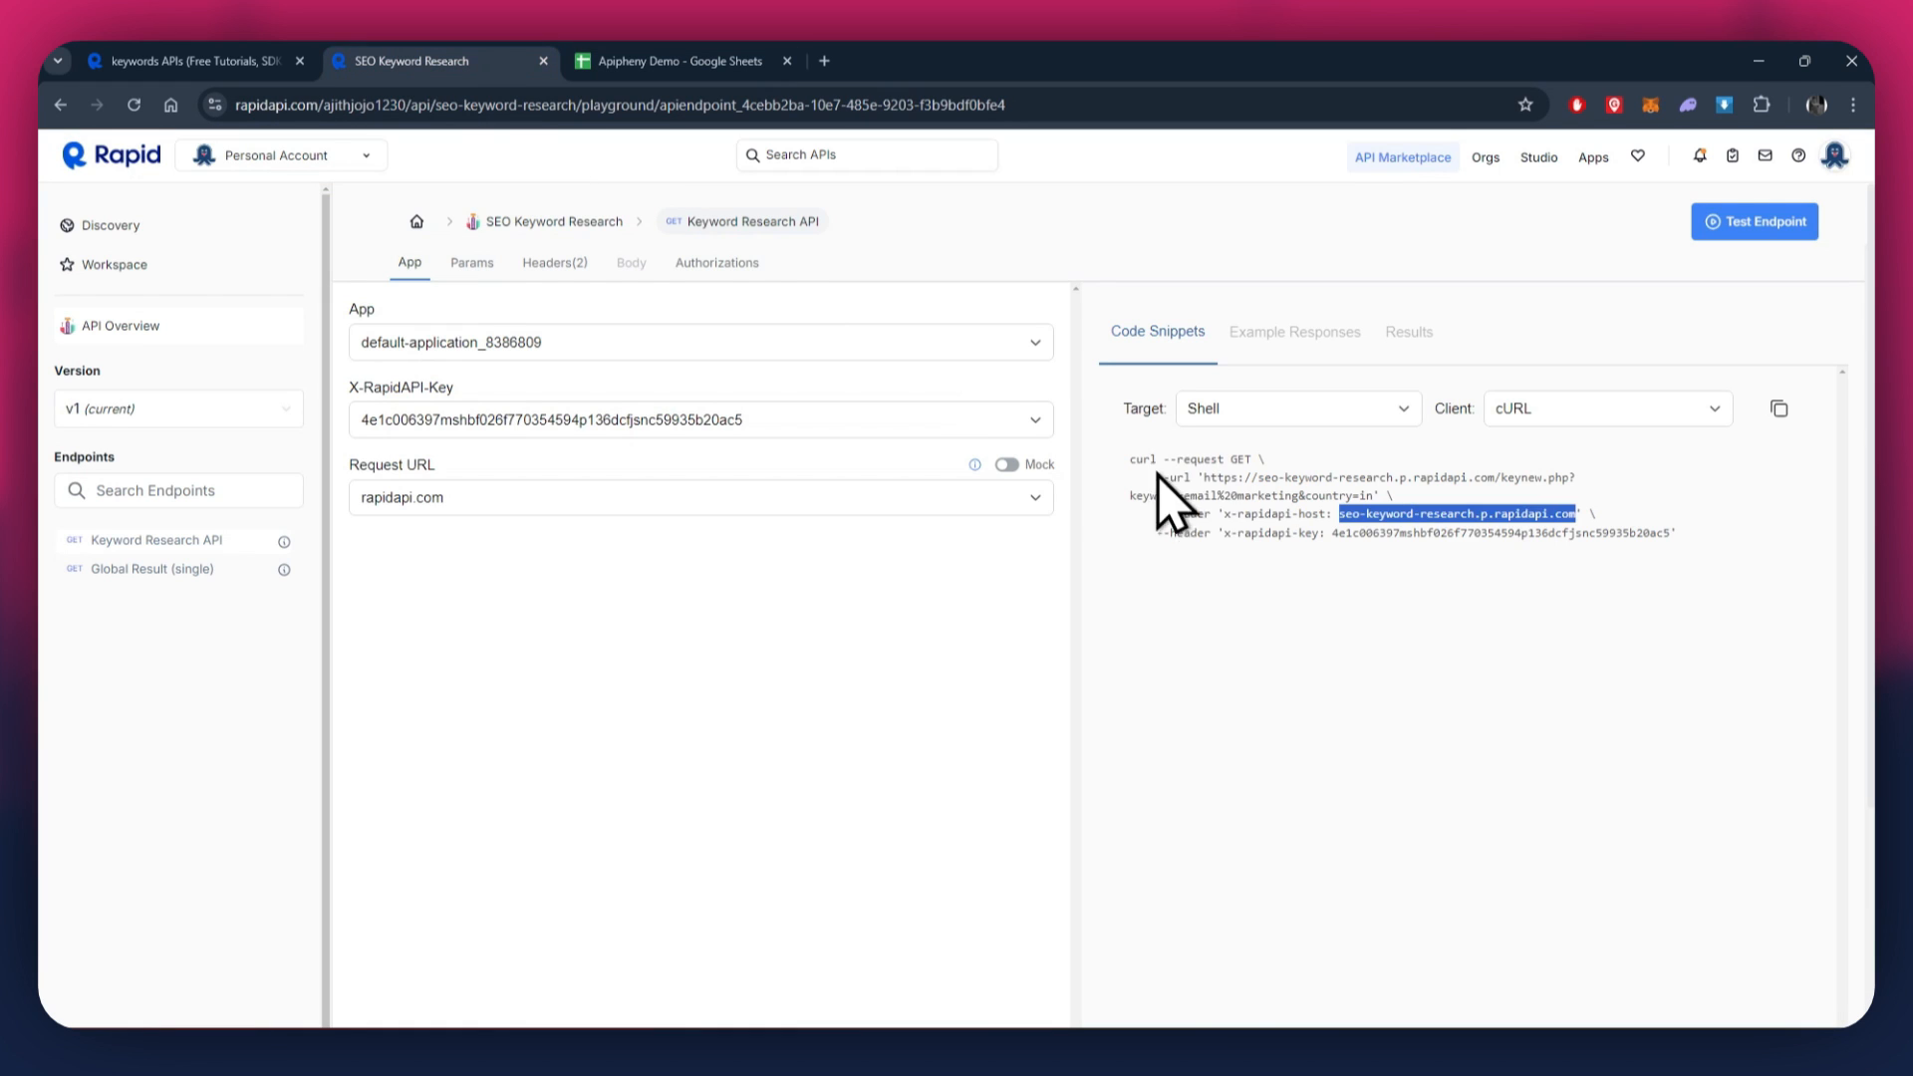
Step: Fill the second Apipheny header with x-rapidapi-key and the API key copied from the cURL snippet
left_click_drag(1211, 535, 1306, 543)
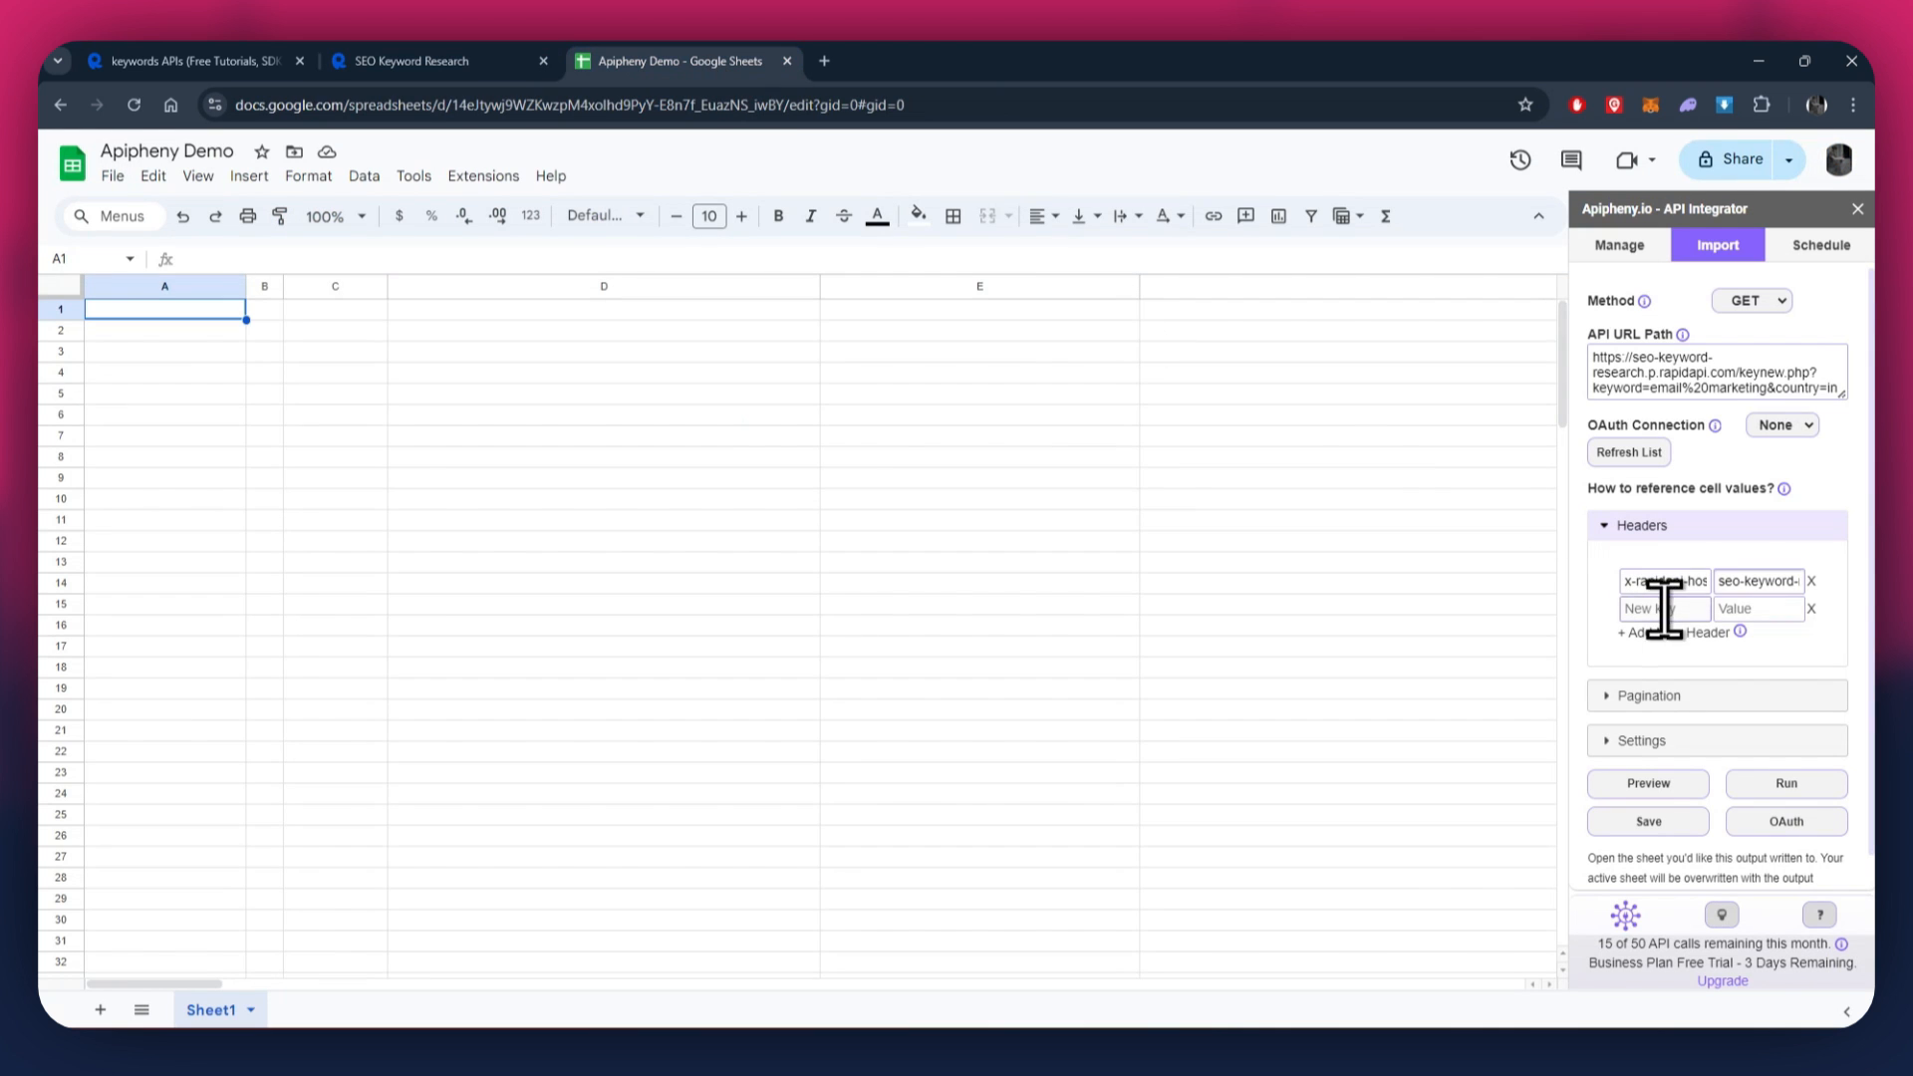
left_click(415, 63)
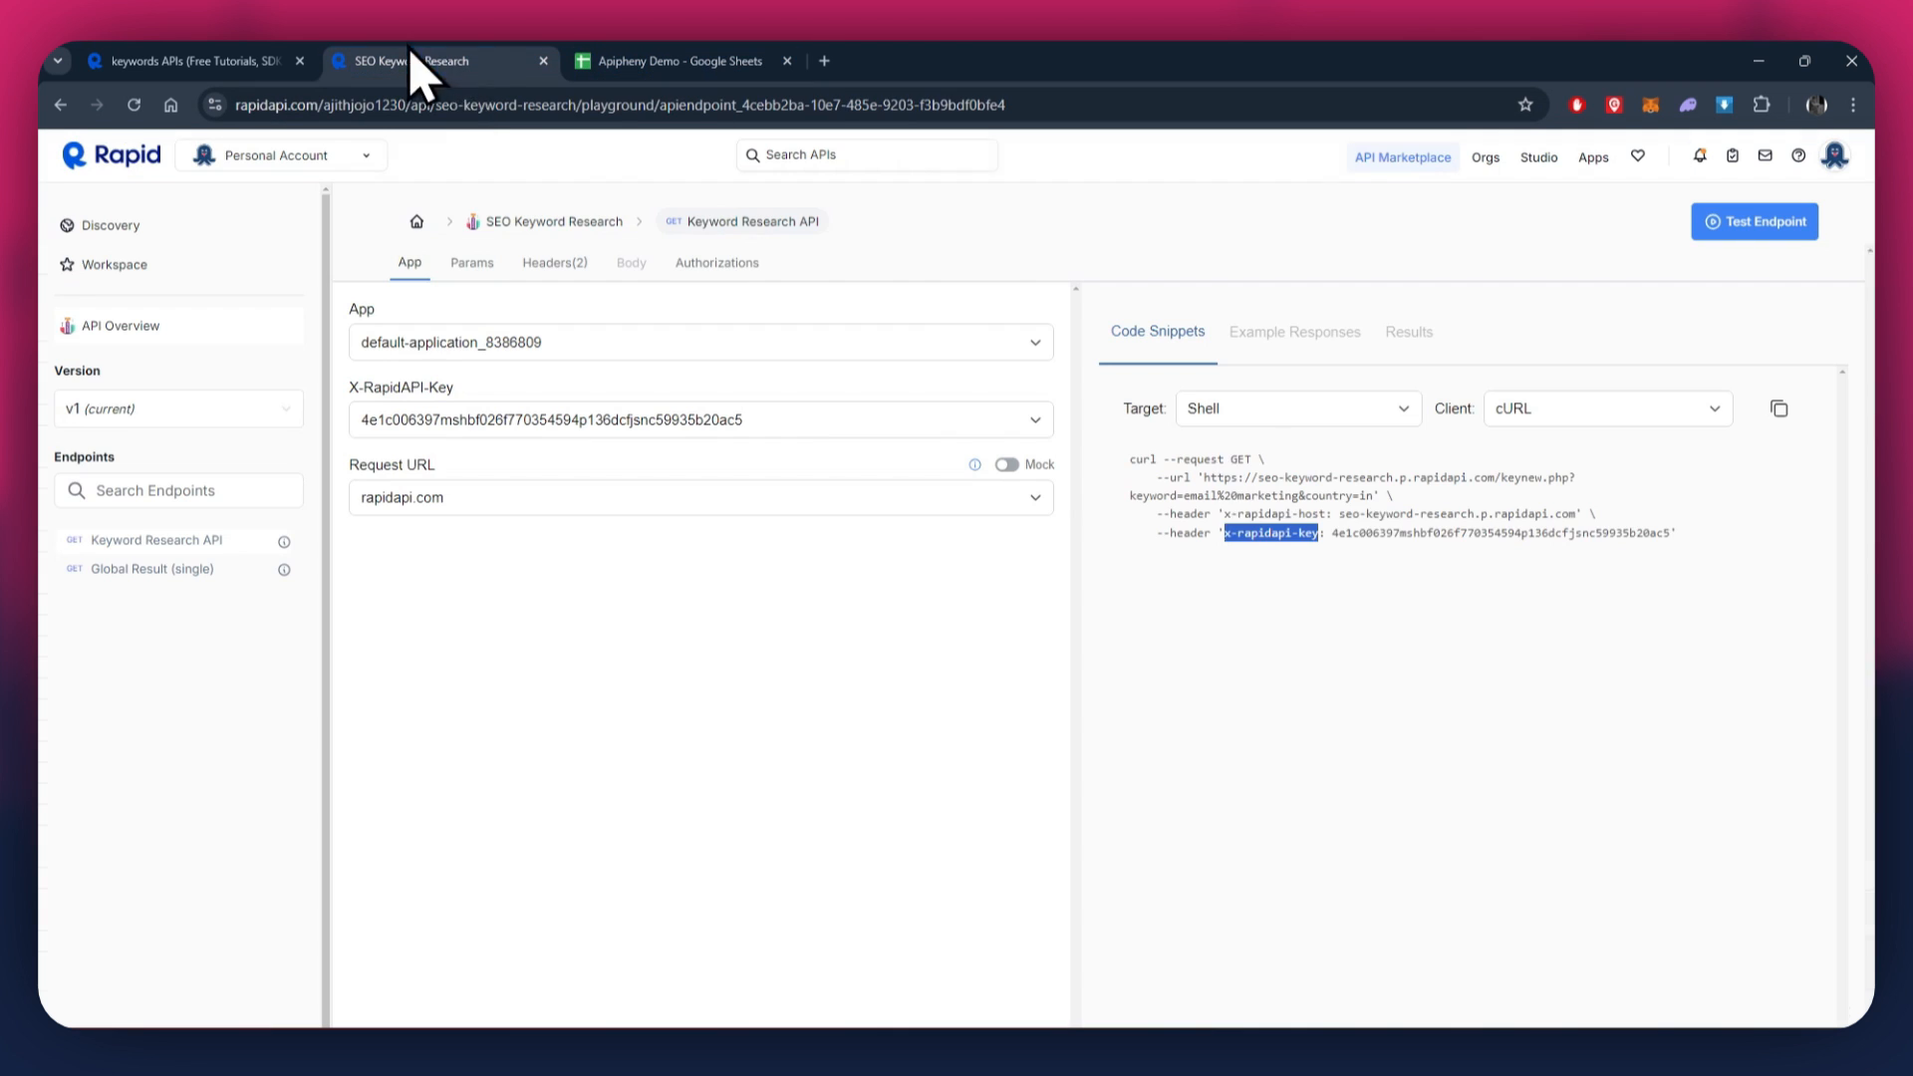
double_click(1396, 547)
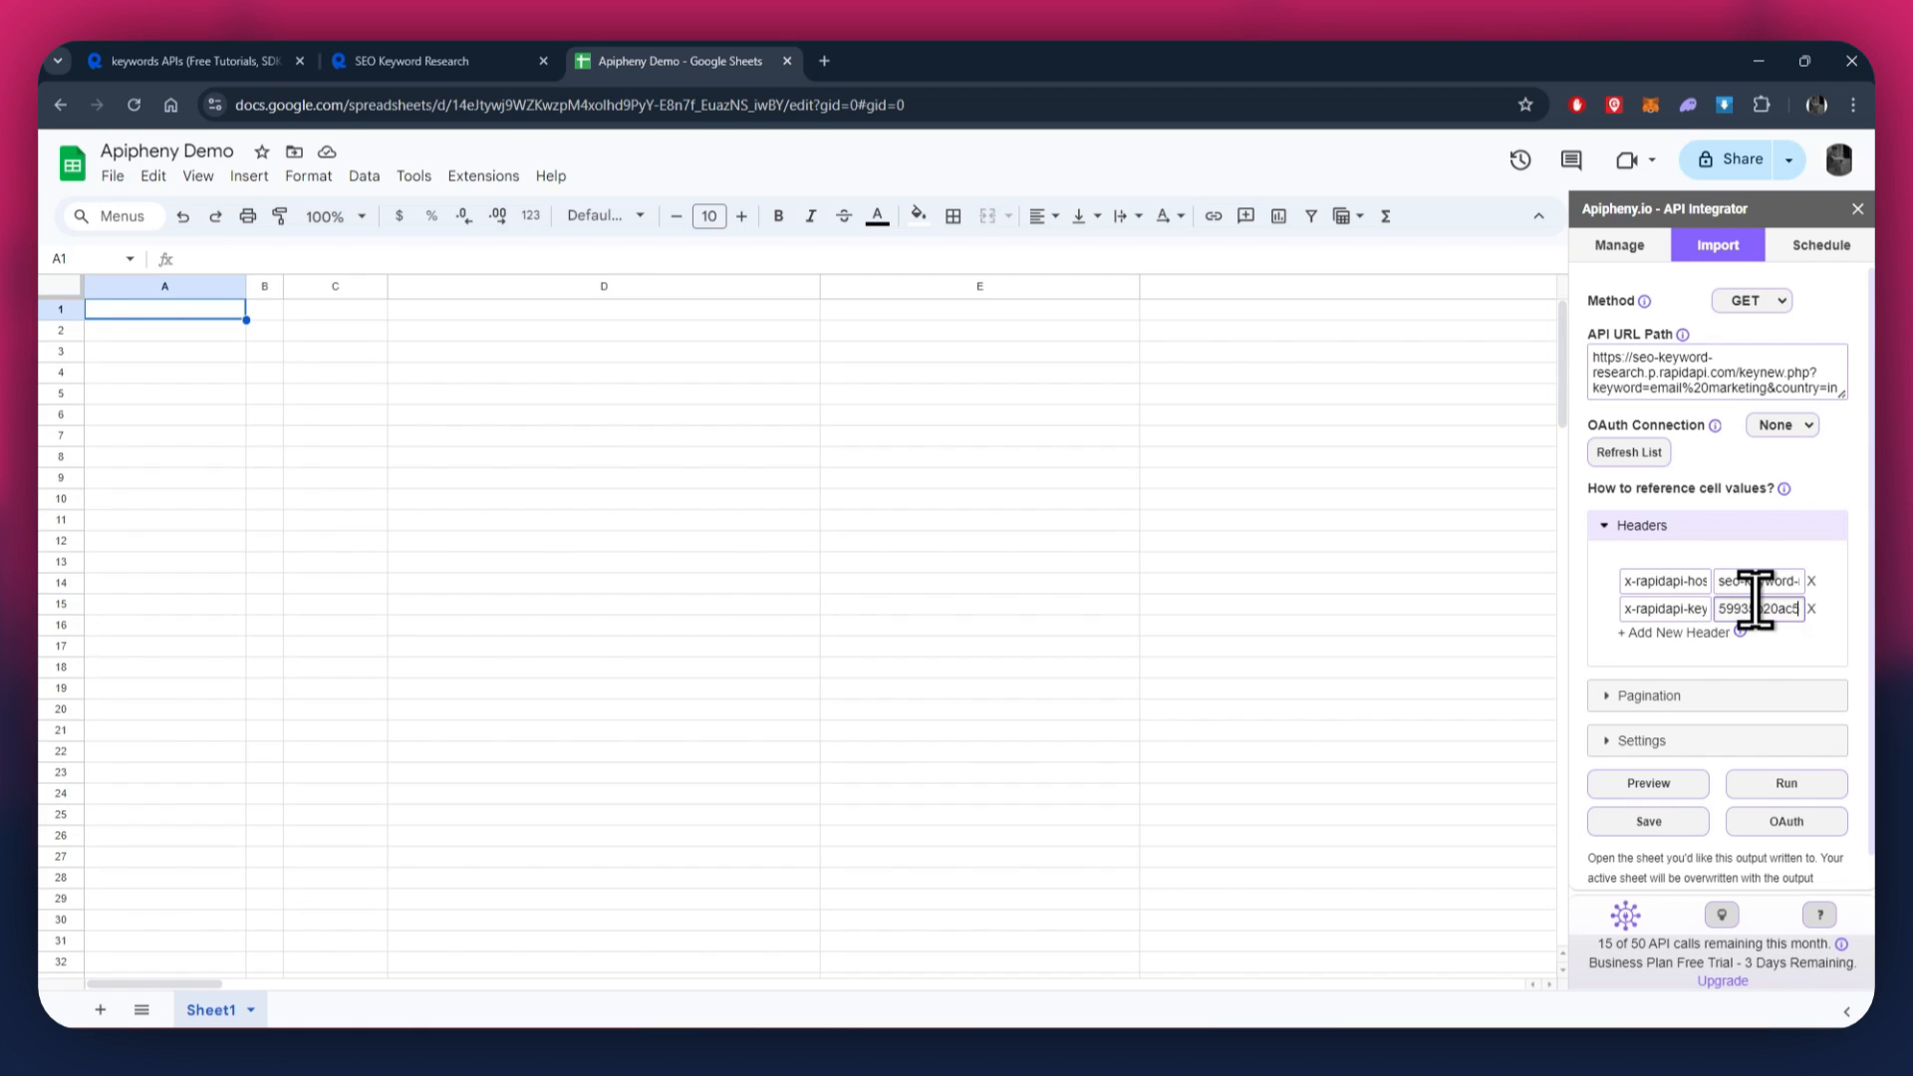
Step: Run the import request to write the email marketing keyword data into Sheet1, and look through the imported rows
left_click(1797, 789)
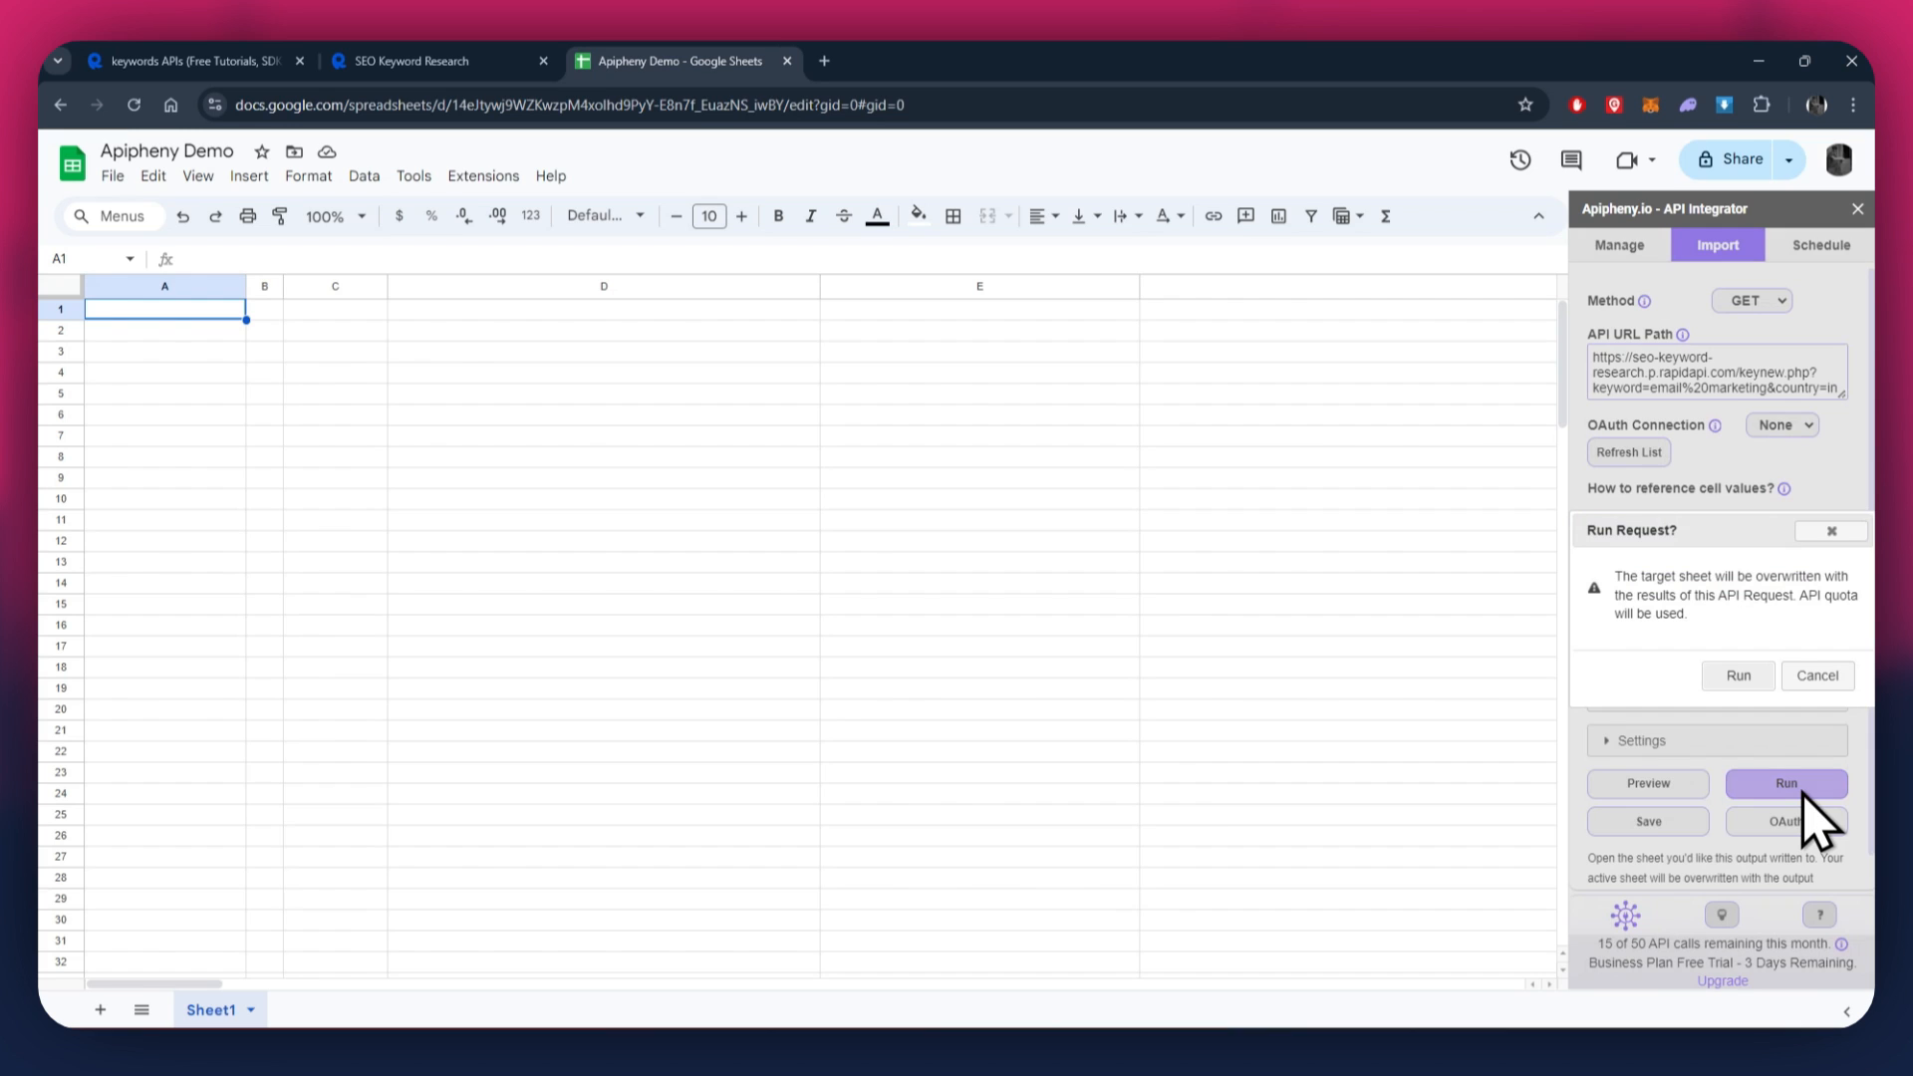
left_click(1739, 678)
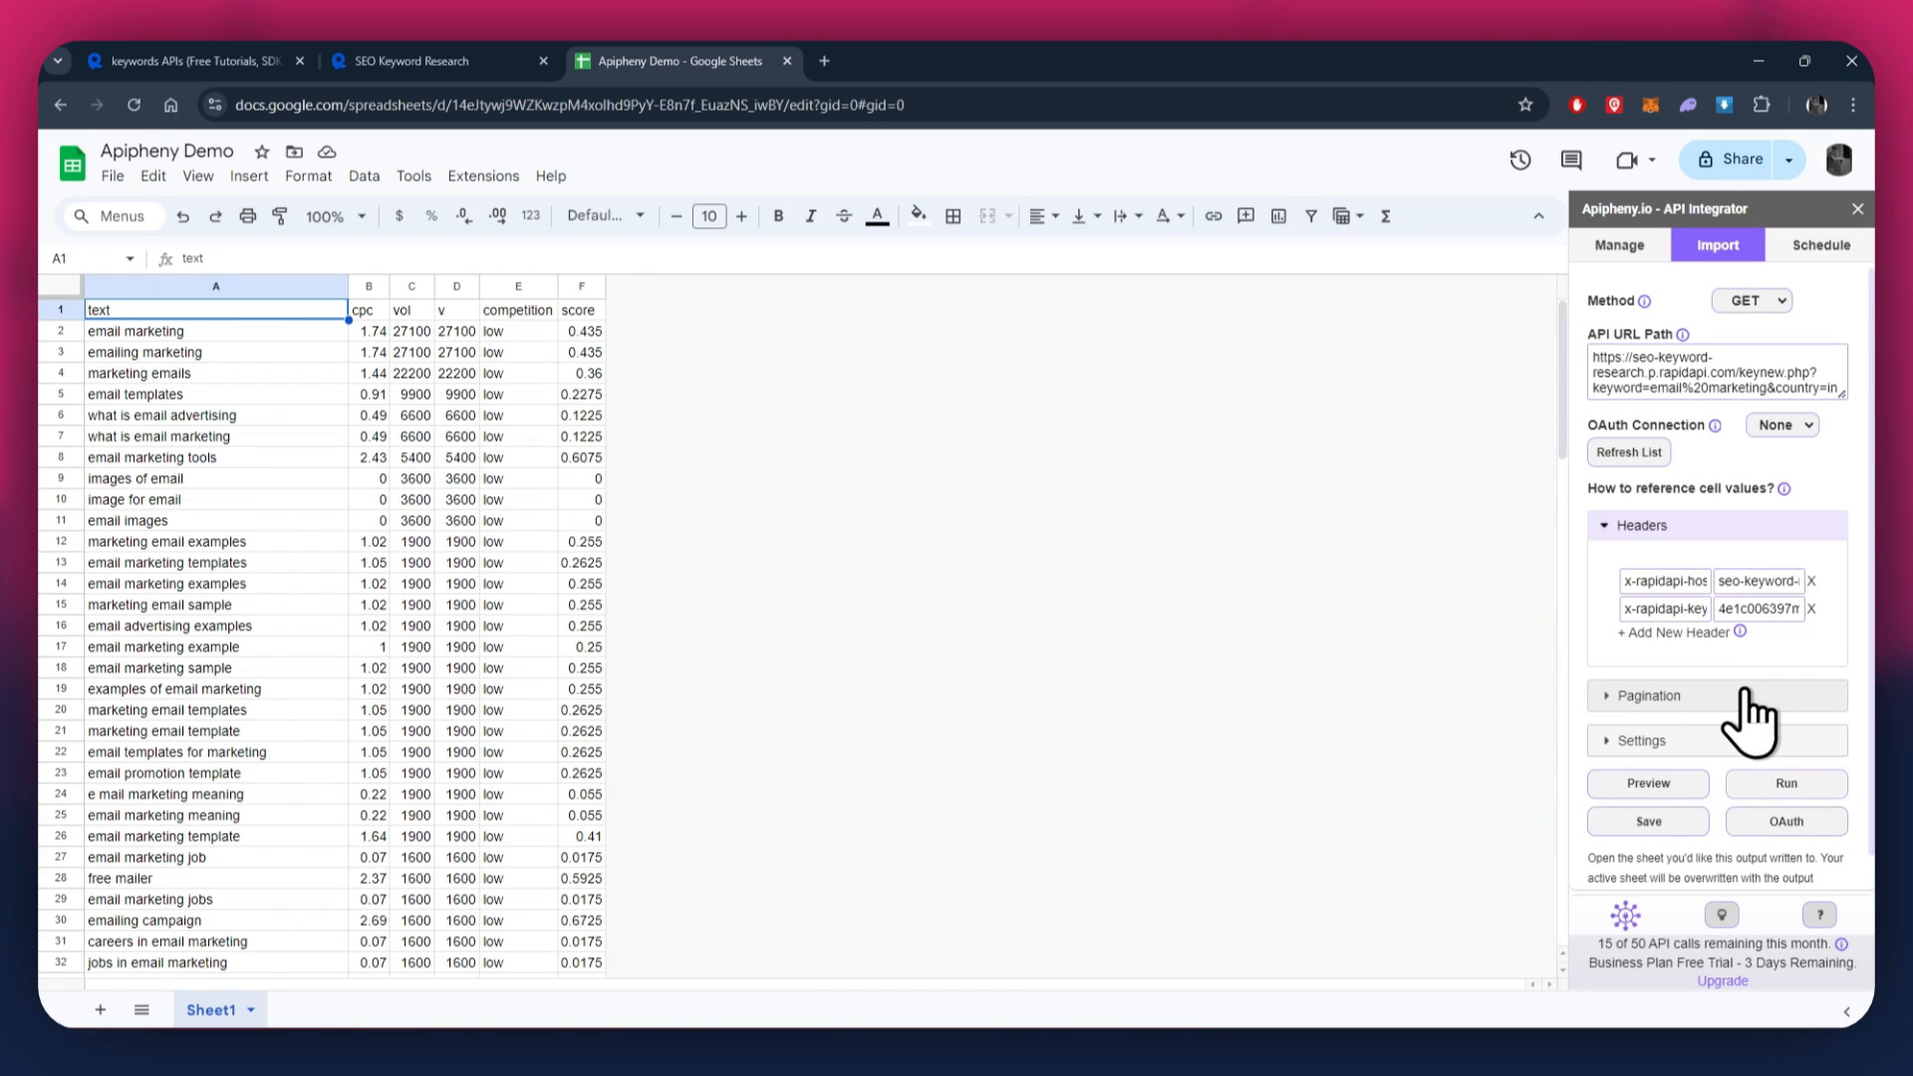
scroll(213, 484, "down", 10)
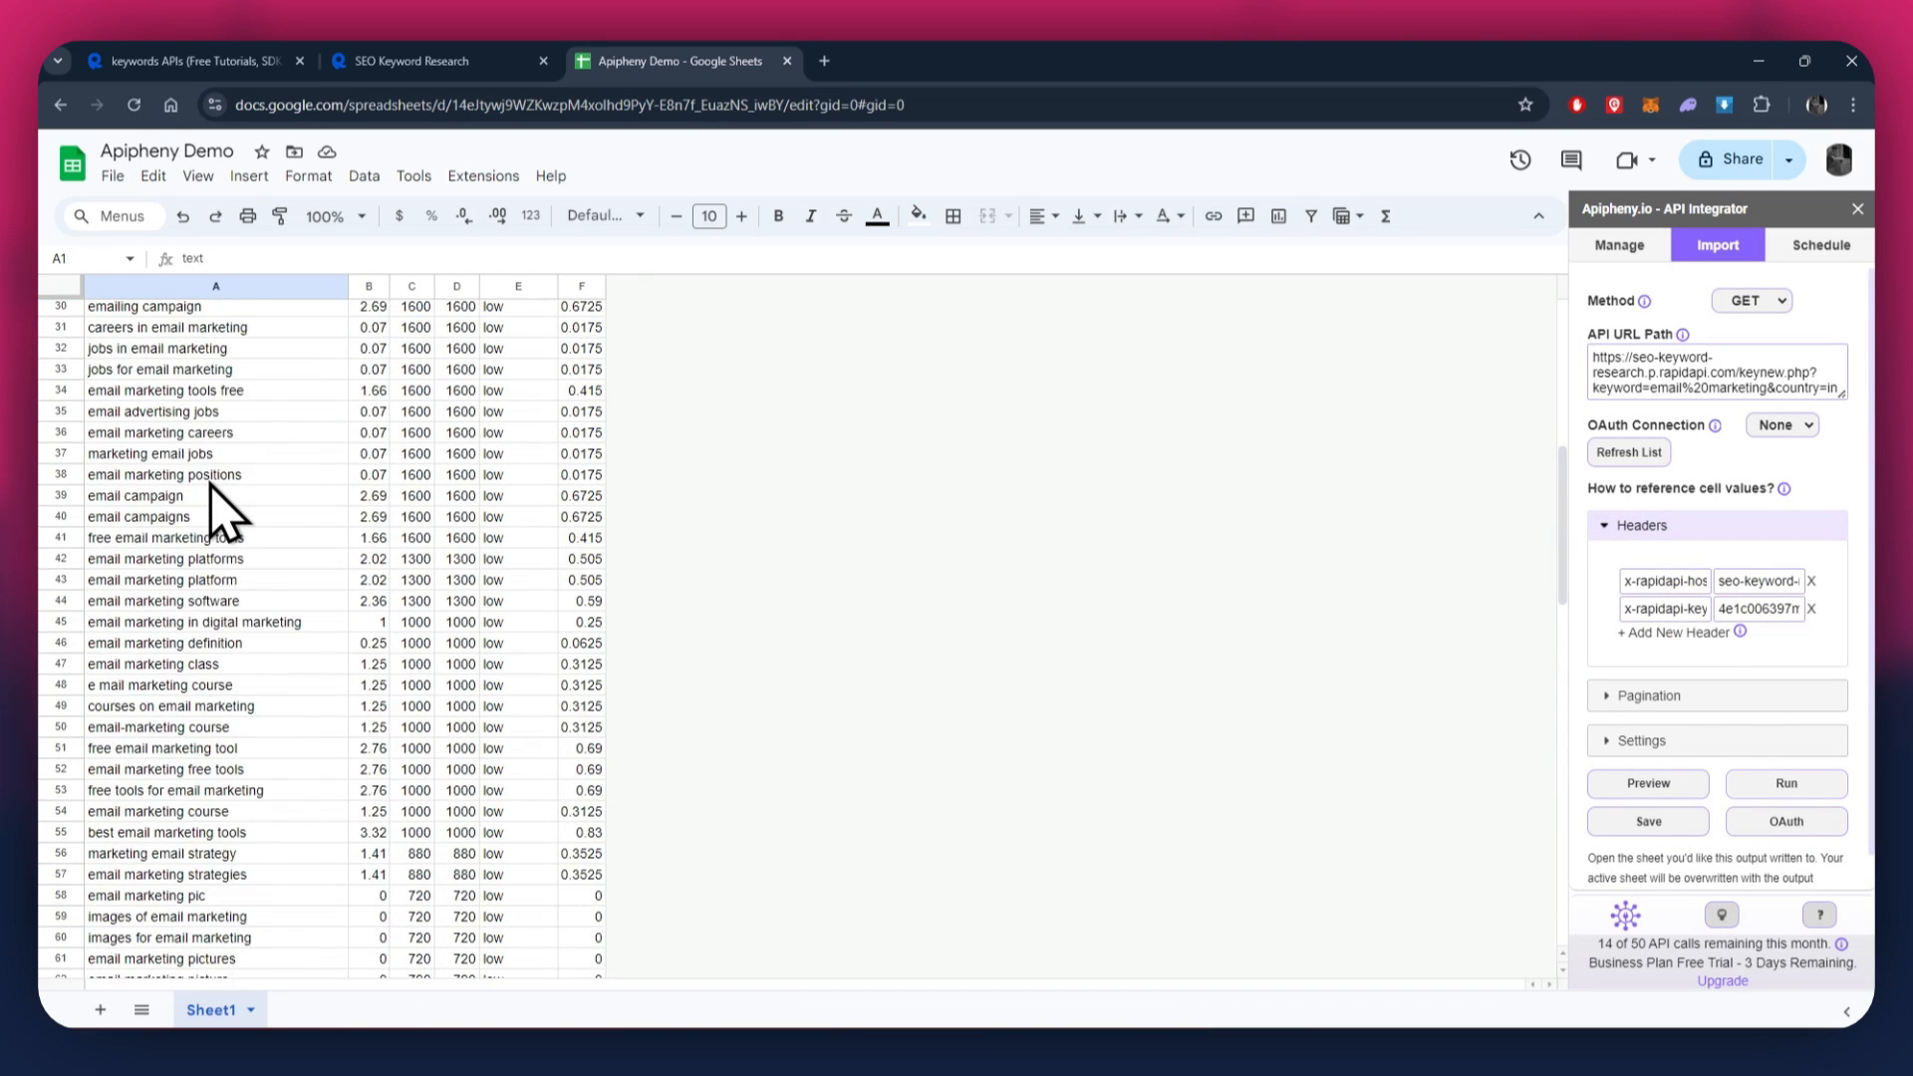
scroll(211, 484, "up", 10)
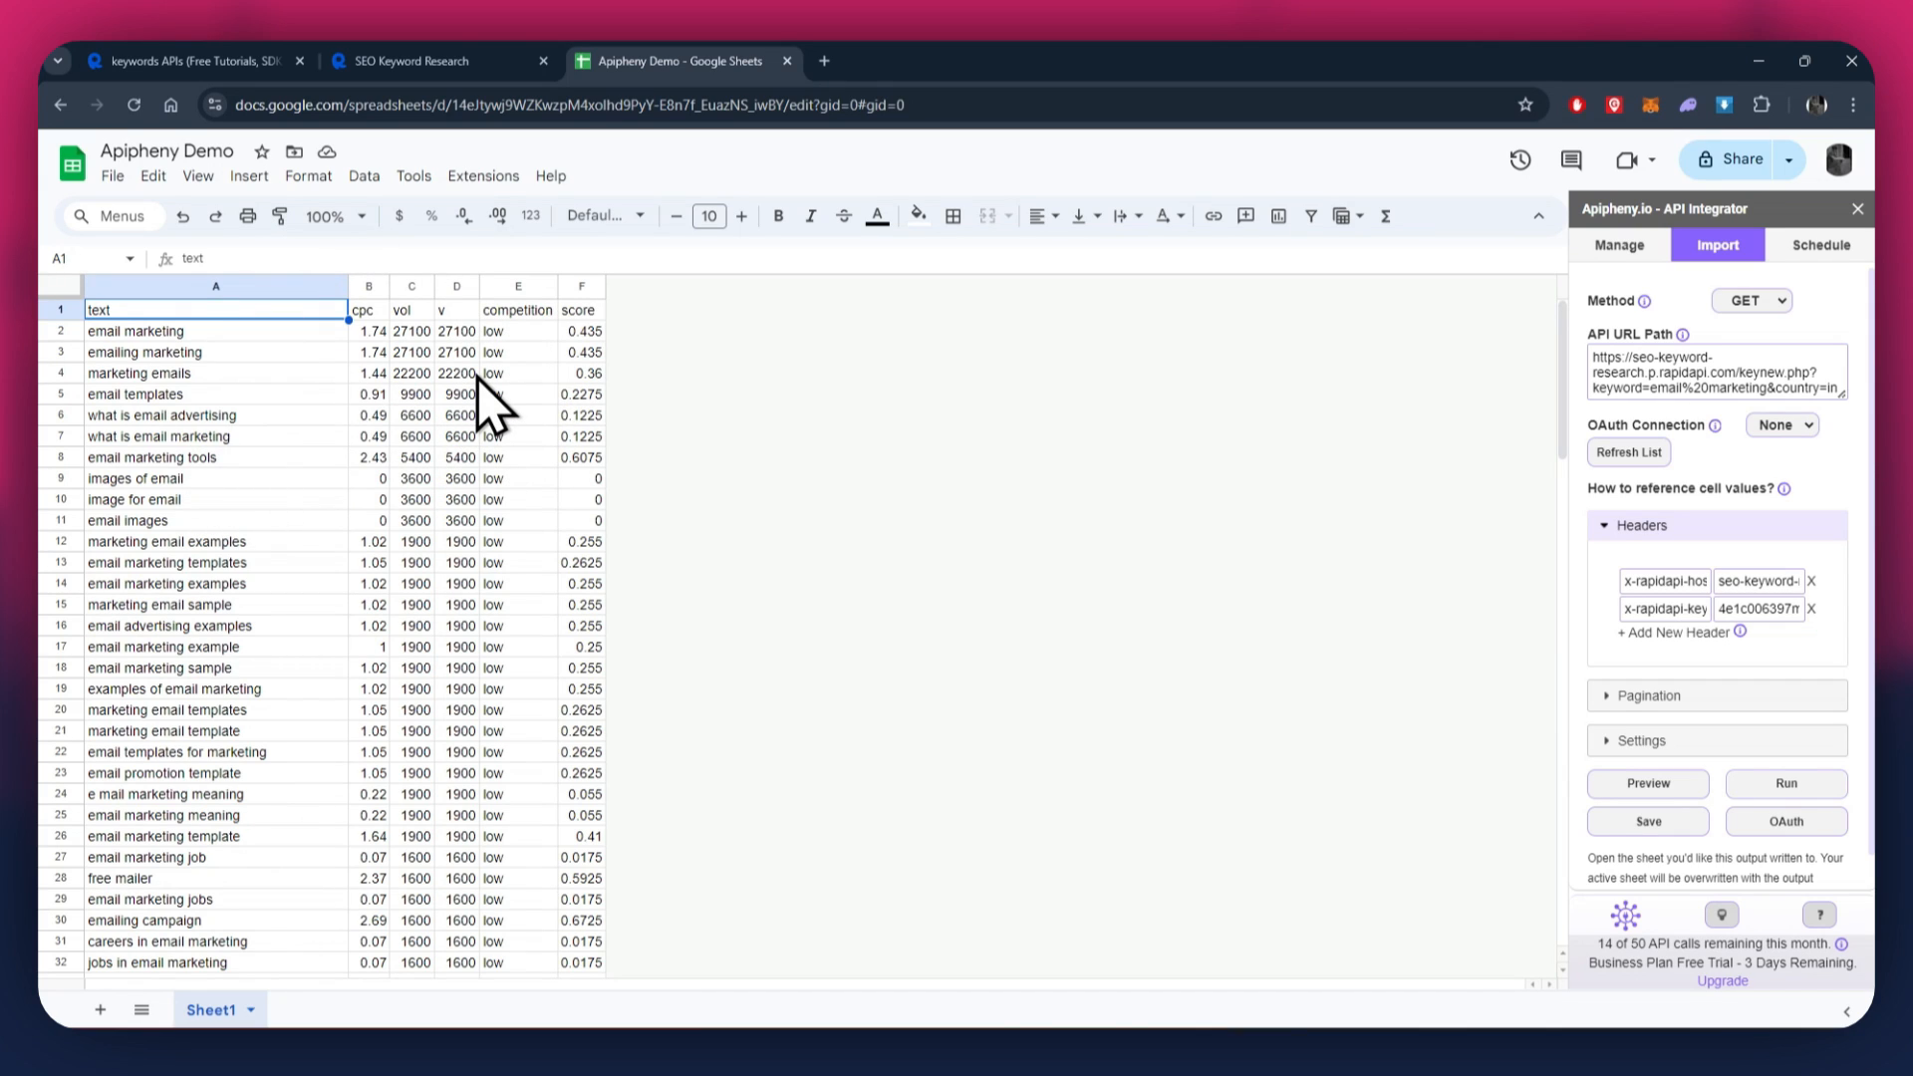
Step: Set the keyword query parameter to "Affiliate marketing" in the RapidAPI endpoint playground
left_click(470, 68)
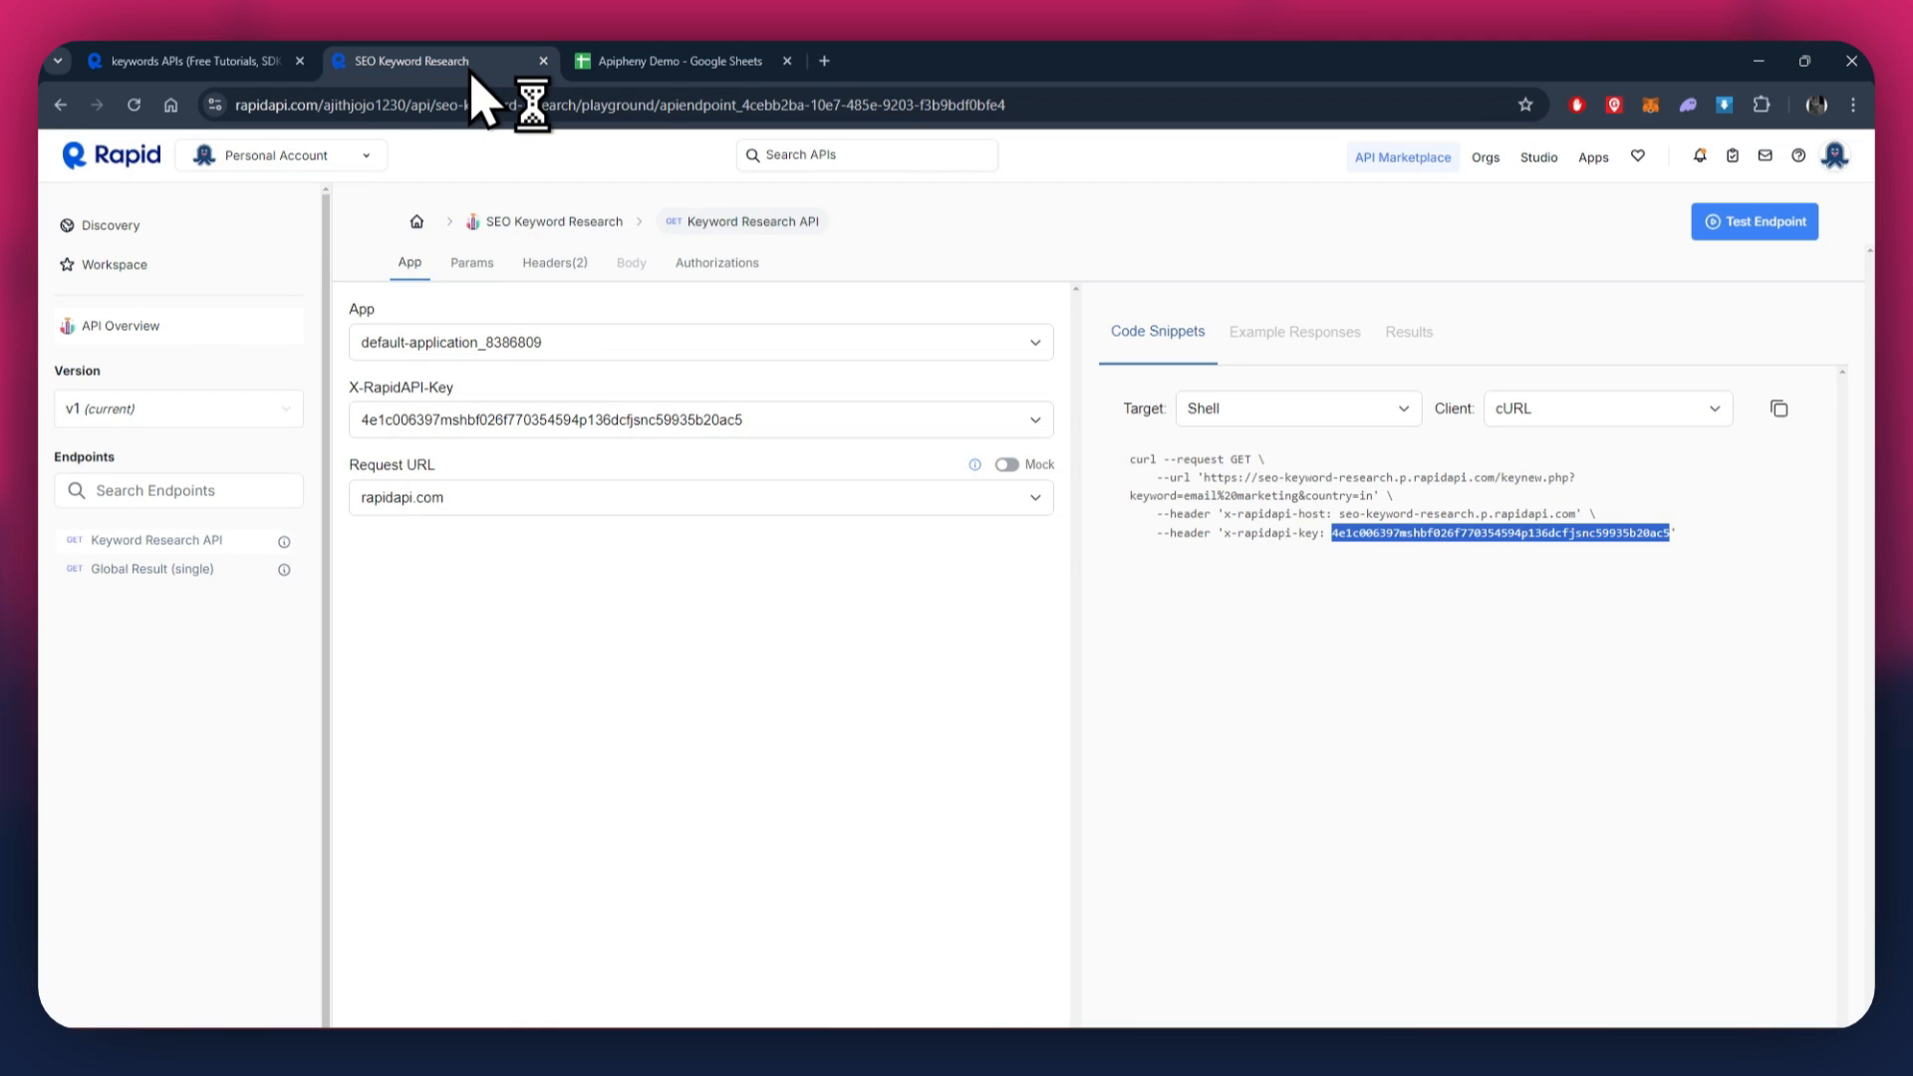
left_click(461, 275)
triple_click(528, 385)
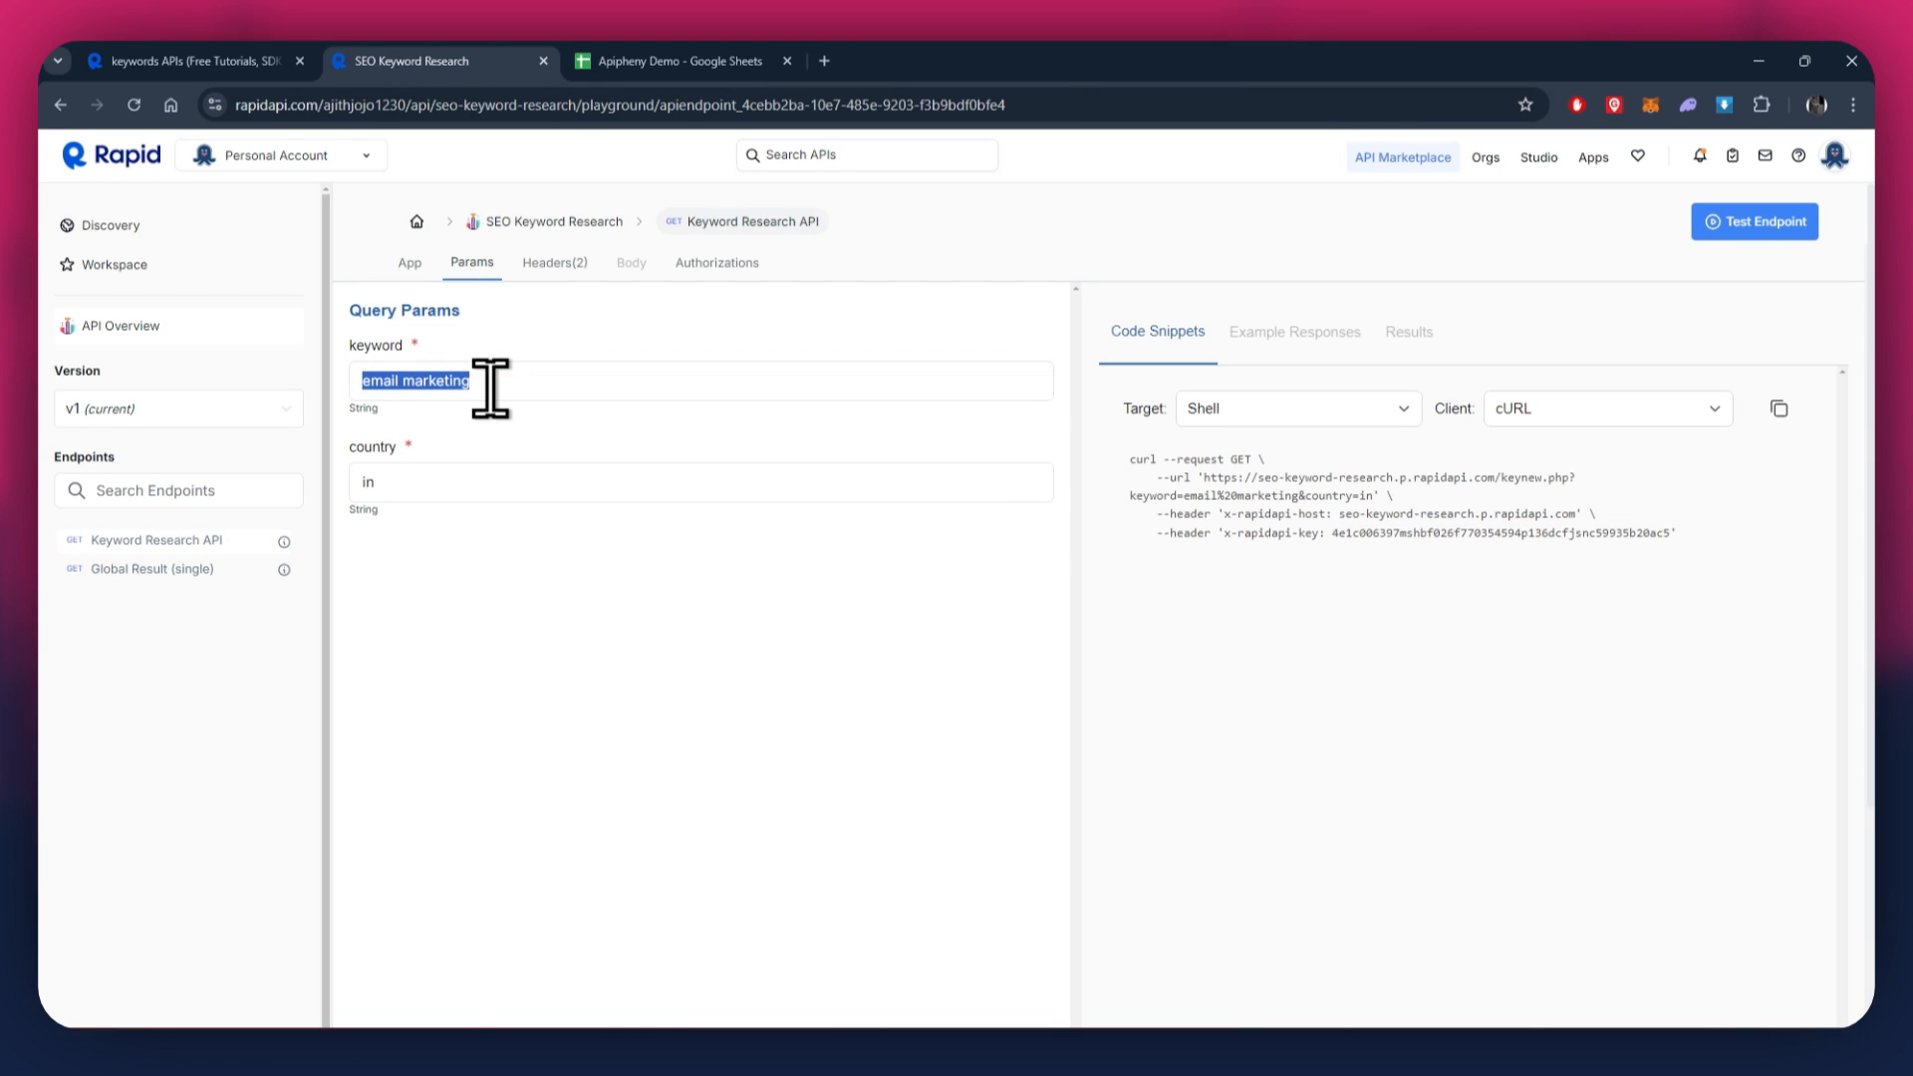
type("Affiliate marketi")
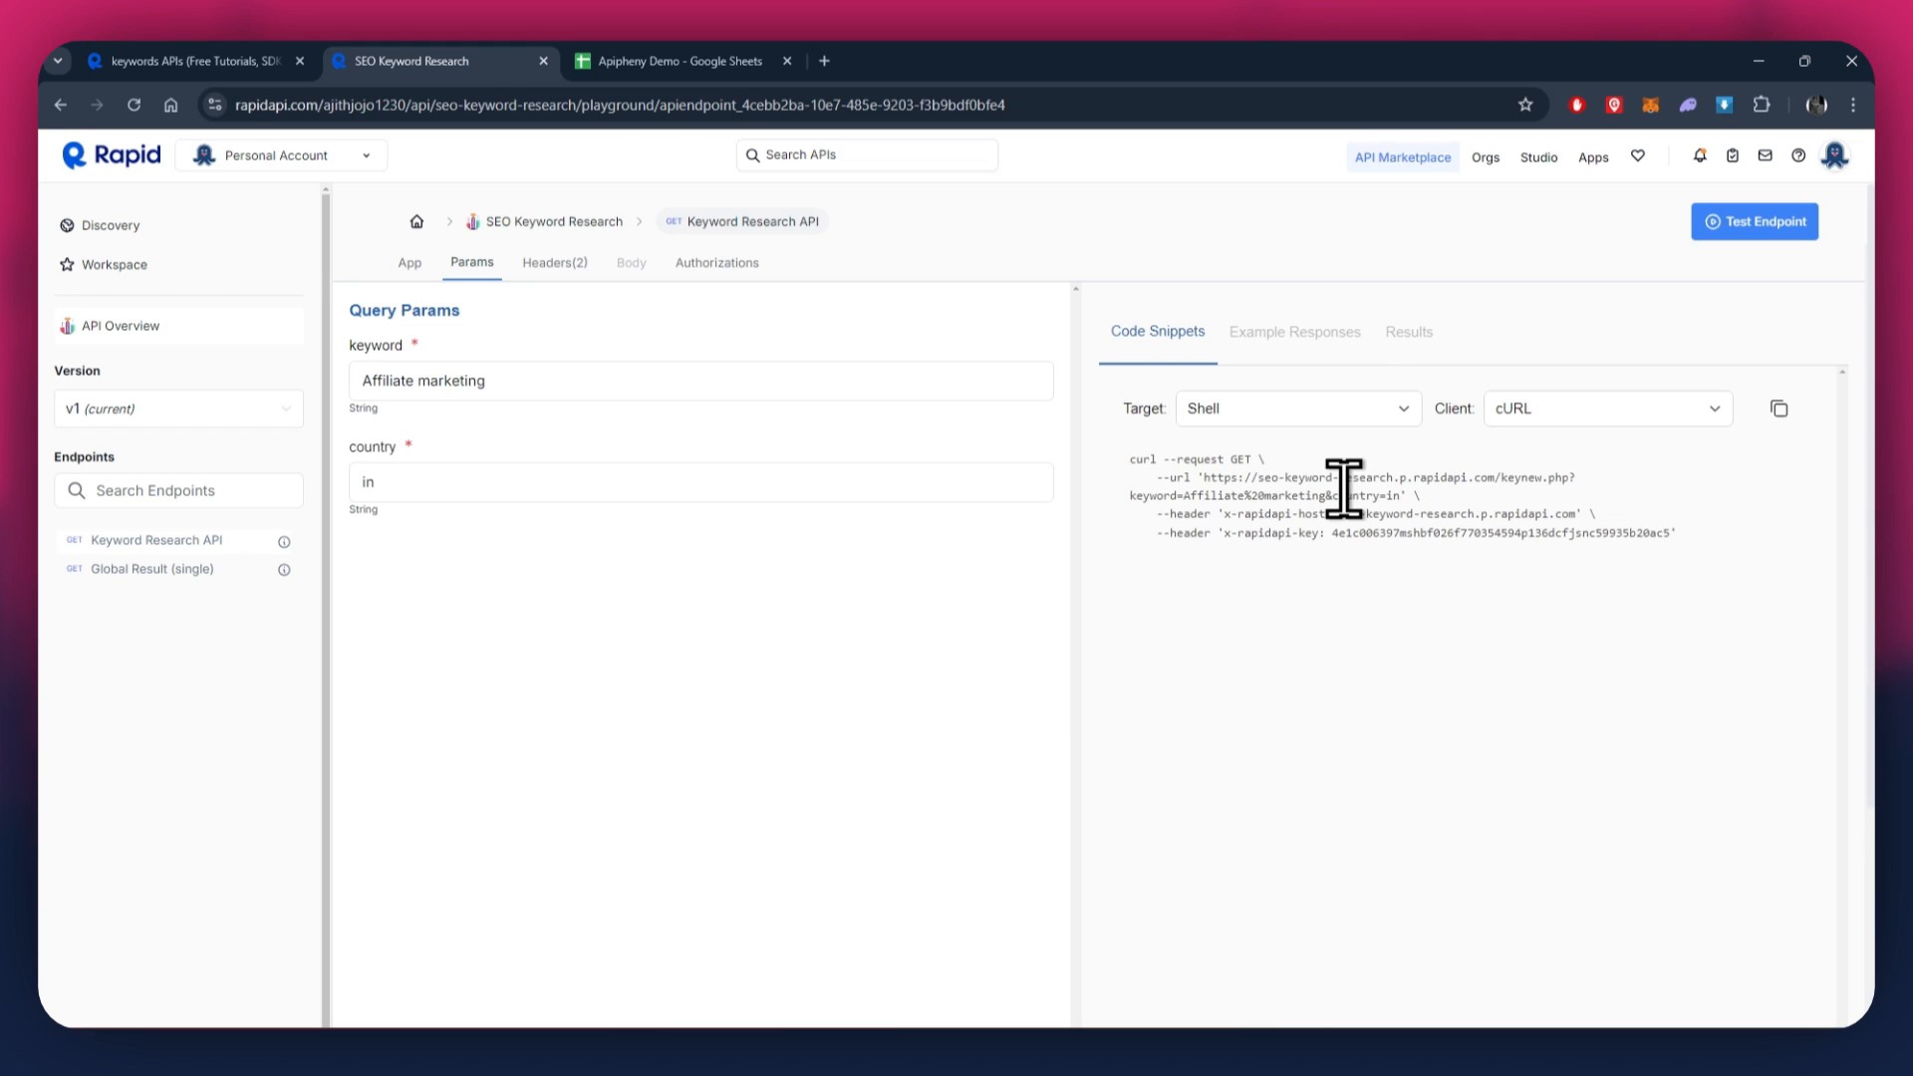
Step: Replace Apipheny's API URL Path with the Affiliate marketing request URL copied from the cURL snippet
left_click_drag(1206, 480, 1396, 499)
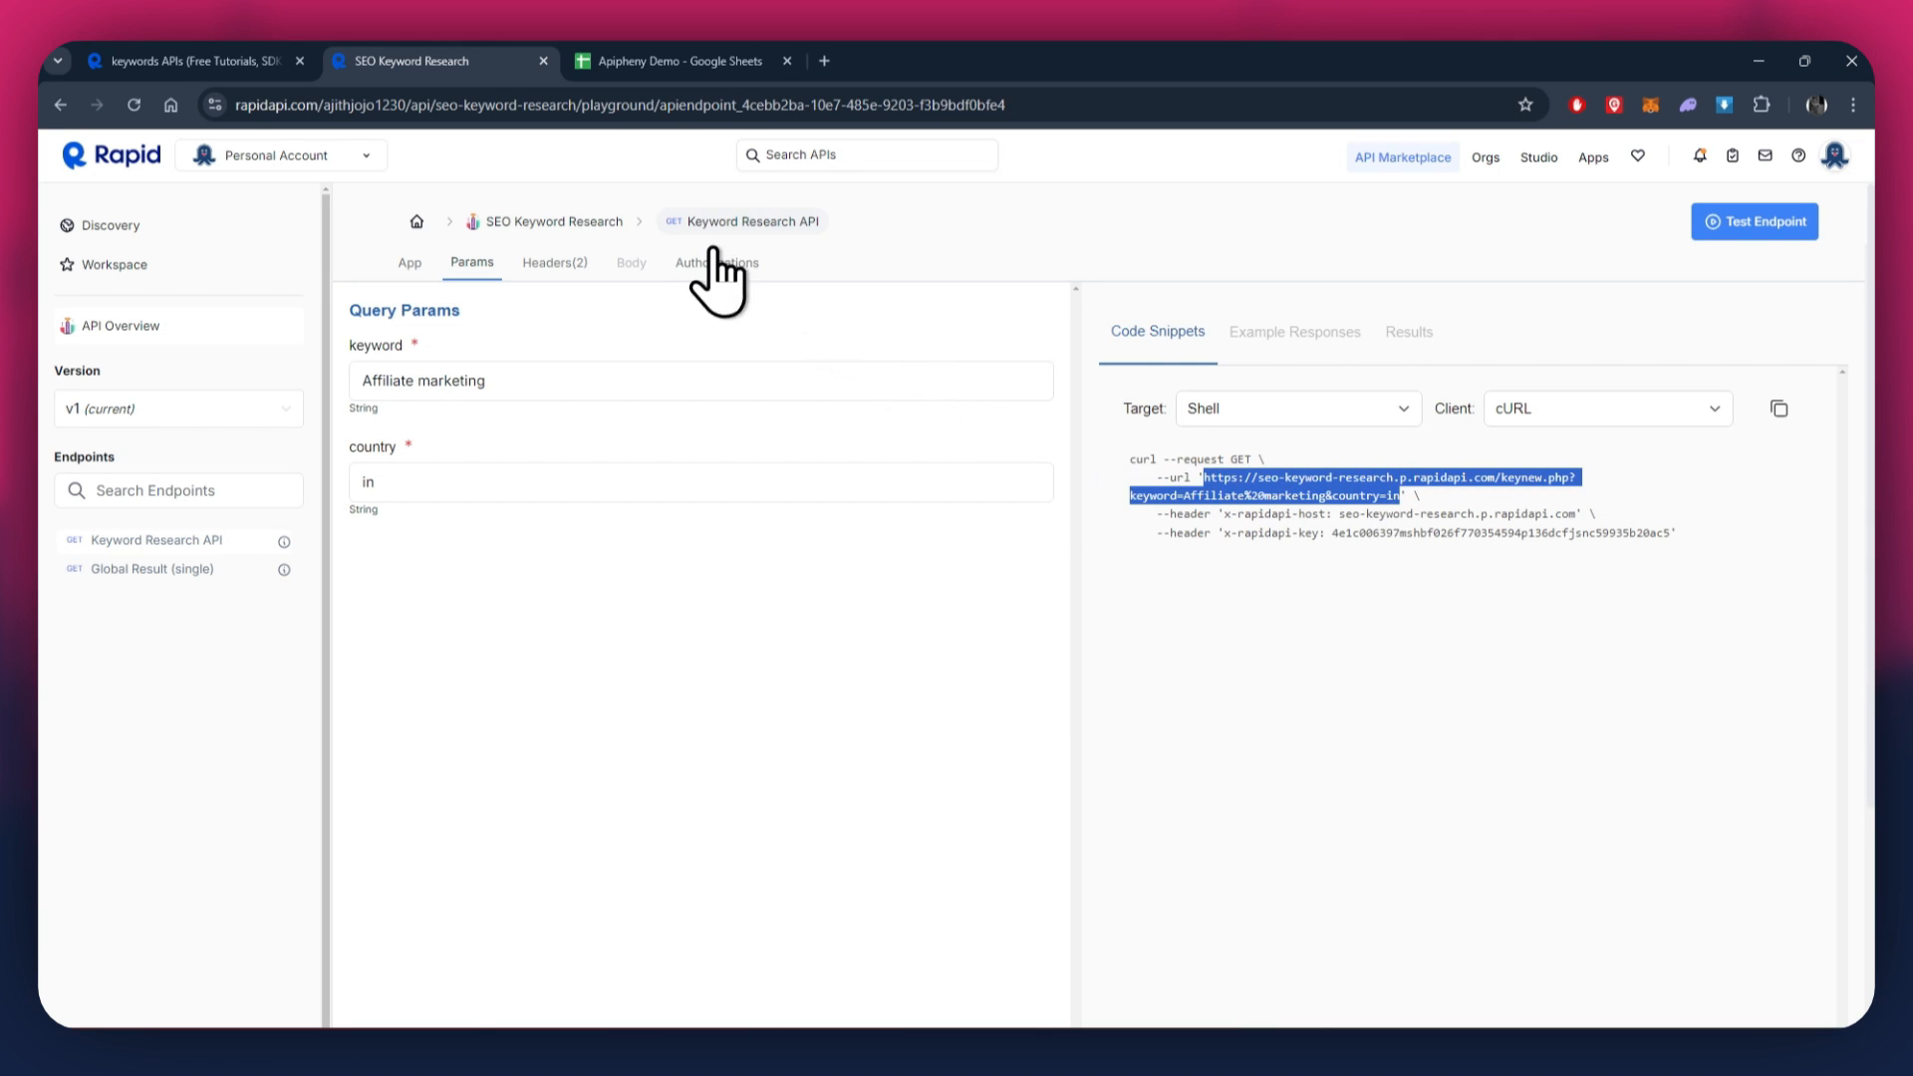
left_click(718, 61)
double_click(1747, 371)
key("ctrl+a")
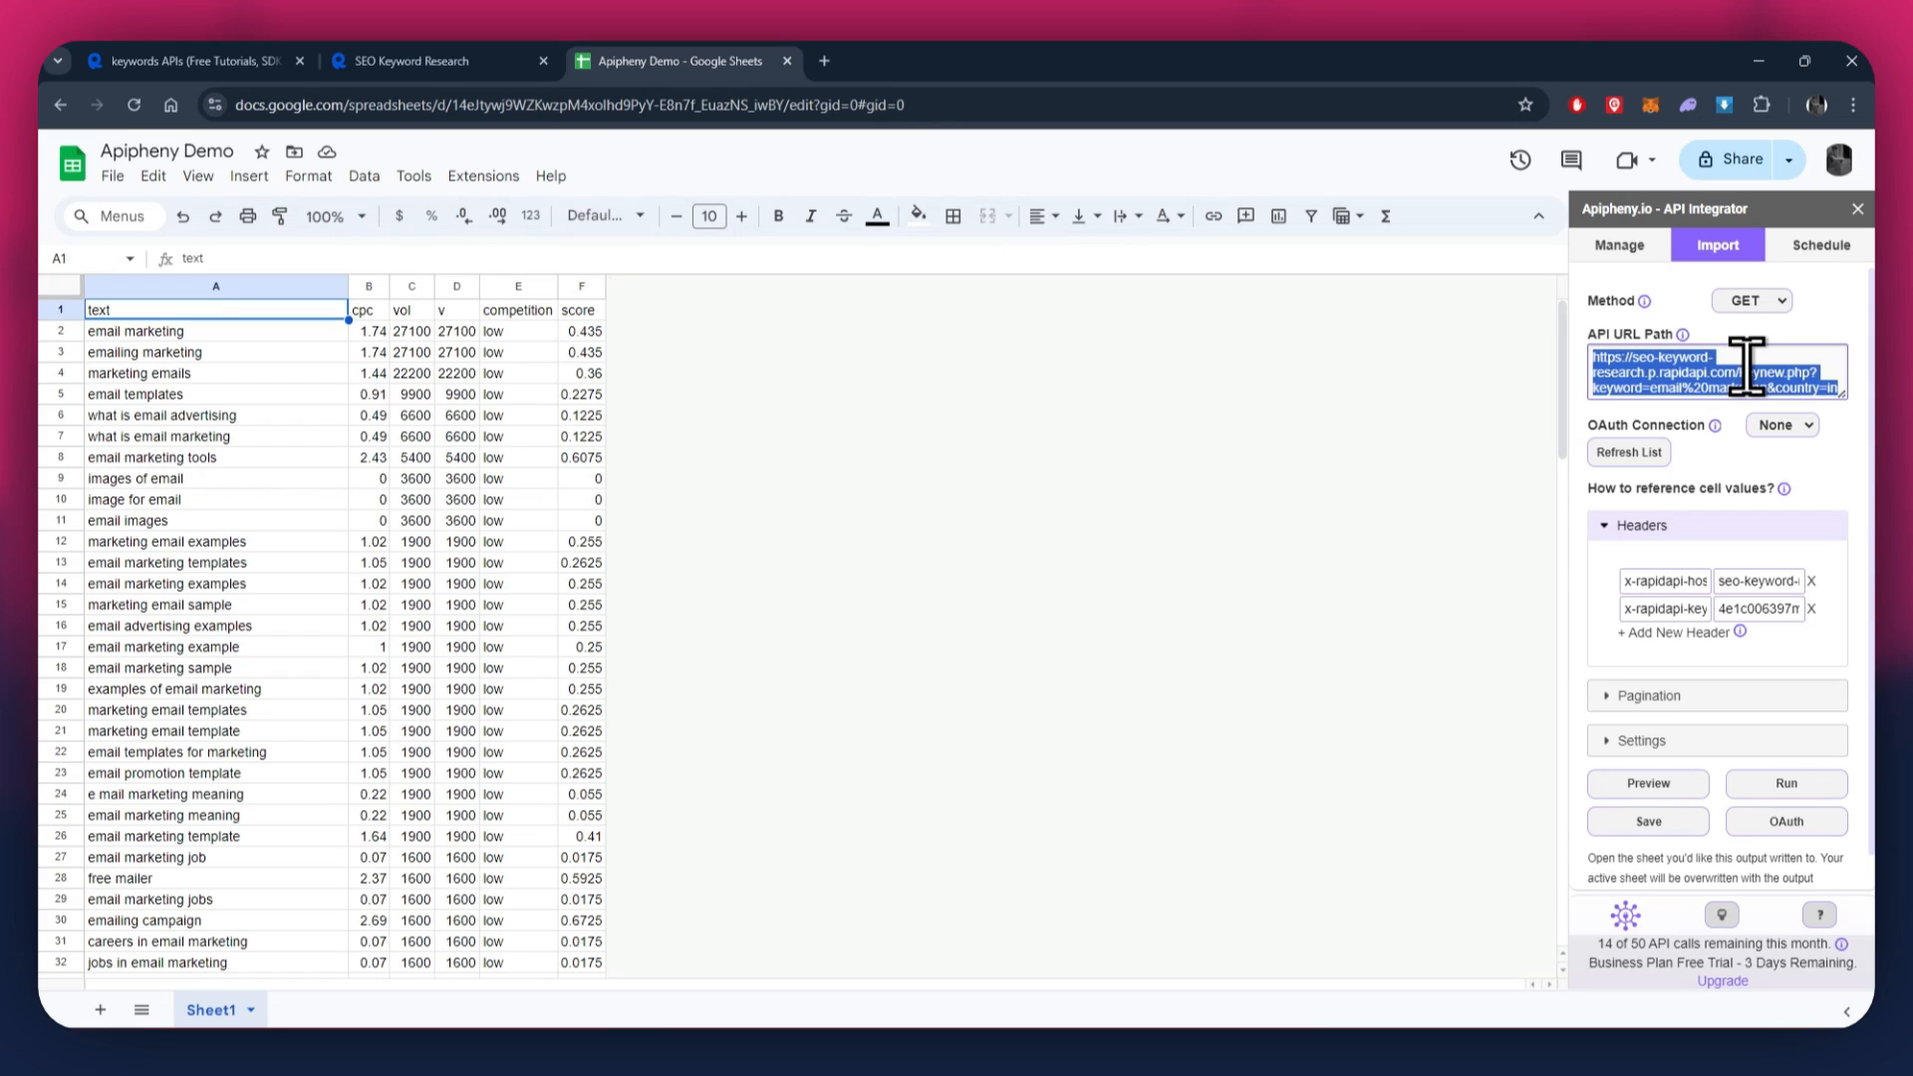
type("https://seo-keyword-research.p.rapidapi.com/keynew.php?keyword=Affiliate%20marketing&country=in")
Step: Run the request again to overwrite Sheet1 with the affiliate marketing keyword data, and review the imported rows
left_click(1790, 785)
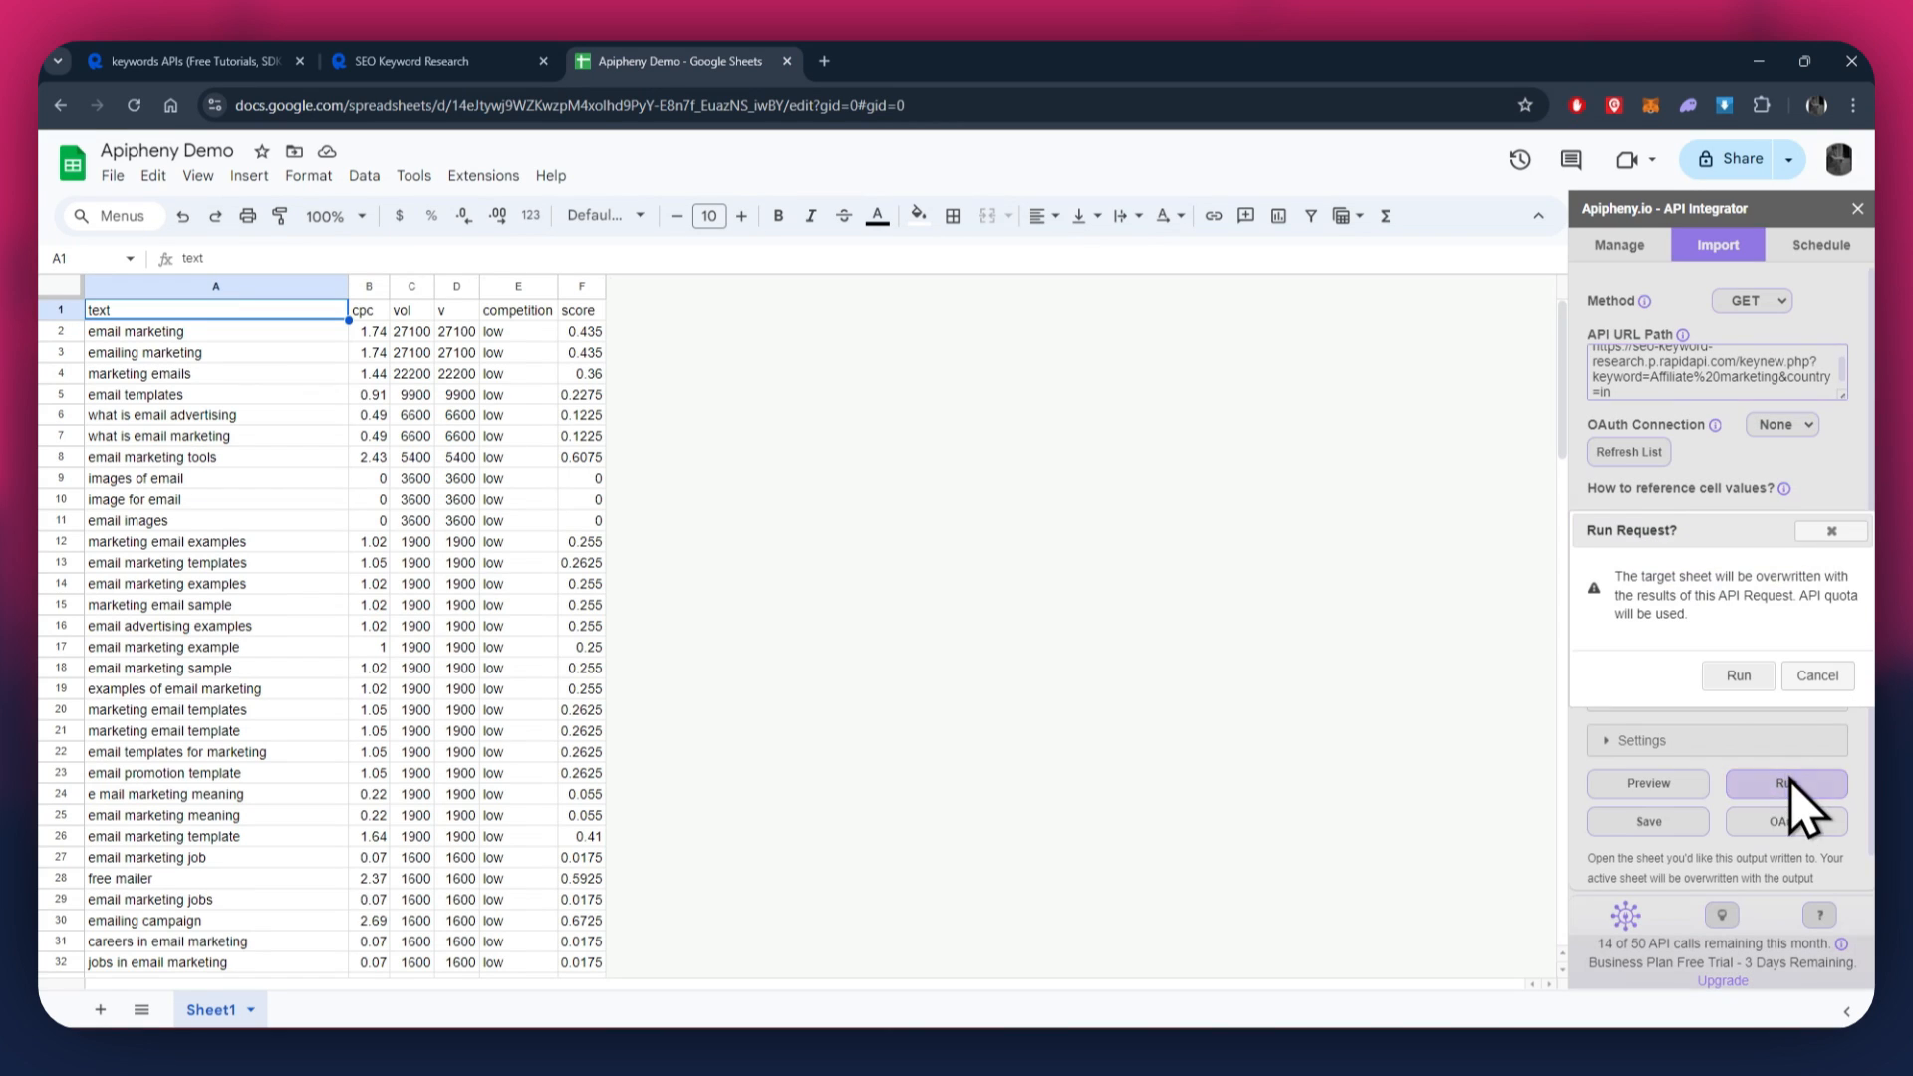
left_click(1752, 676)
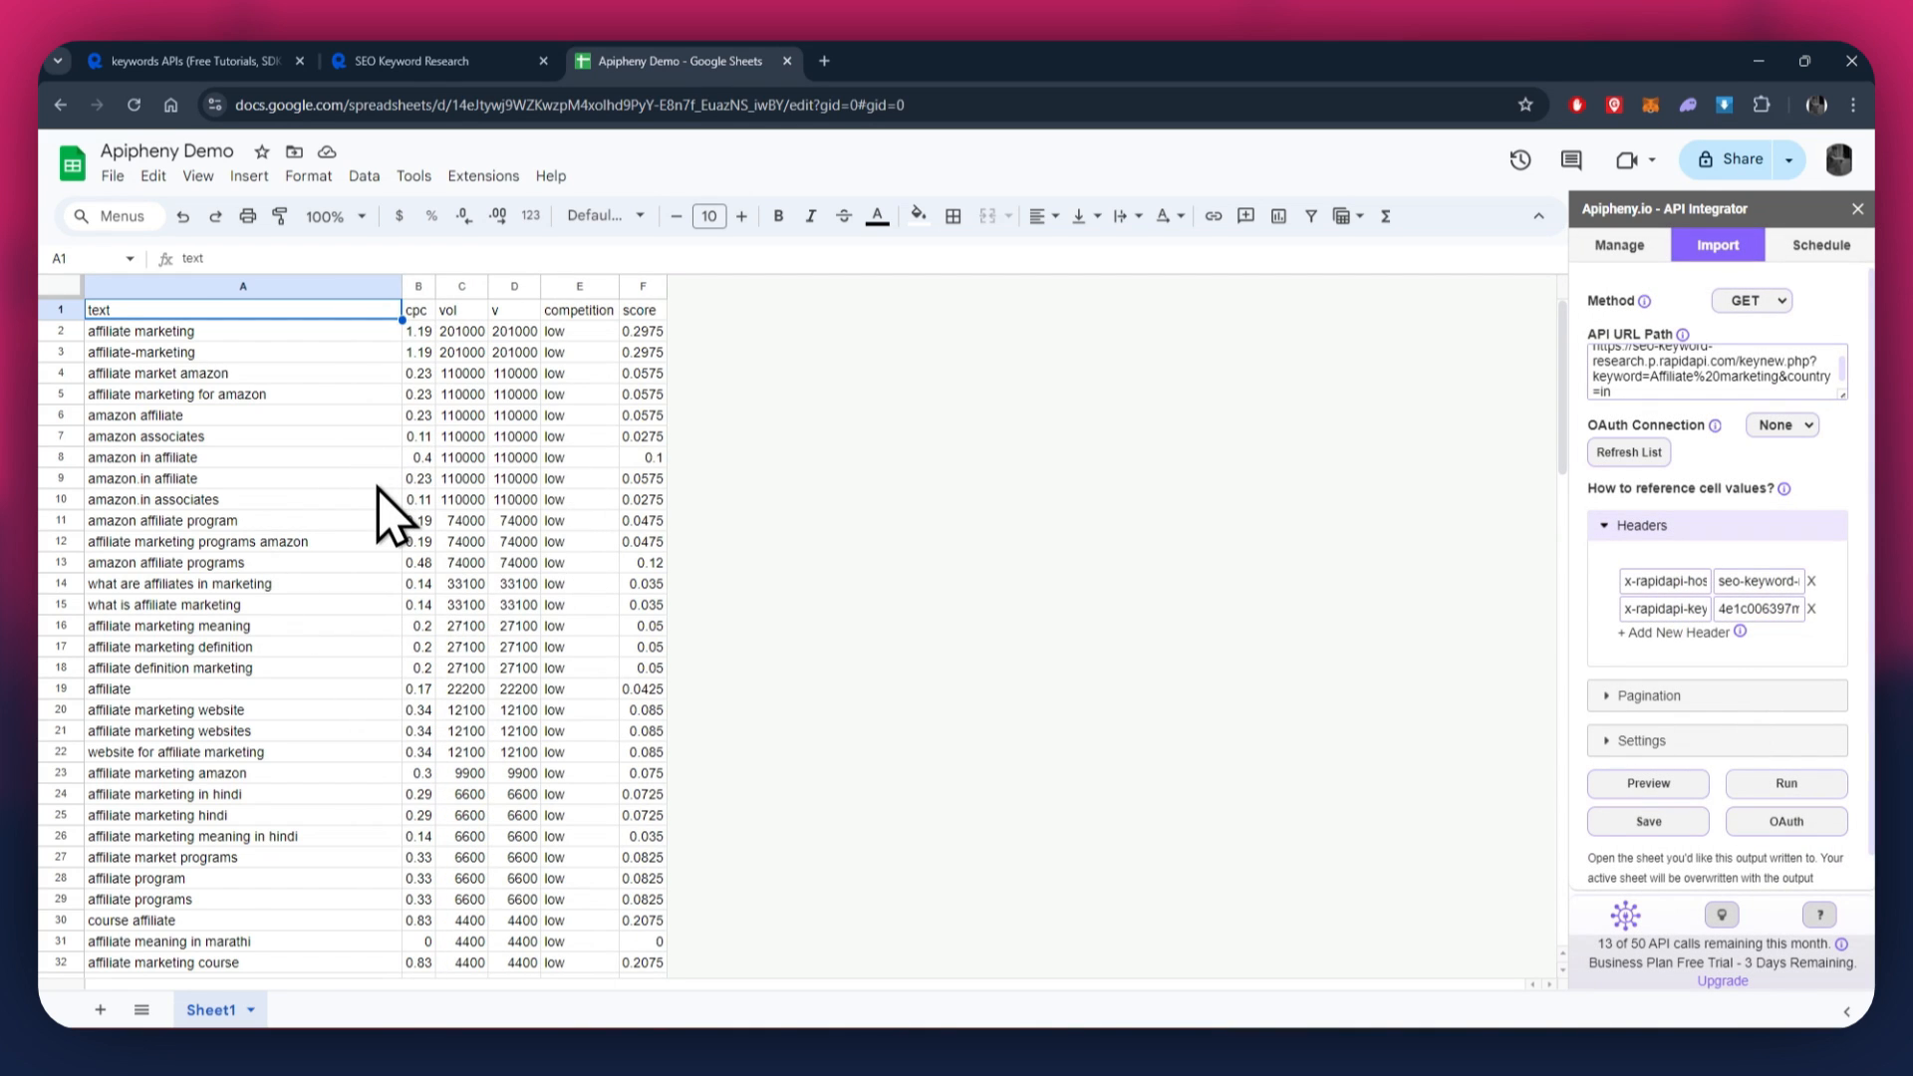
scroll(379, 488, "down", 5)
scroll(378, 488, "down", 12)
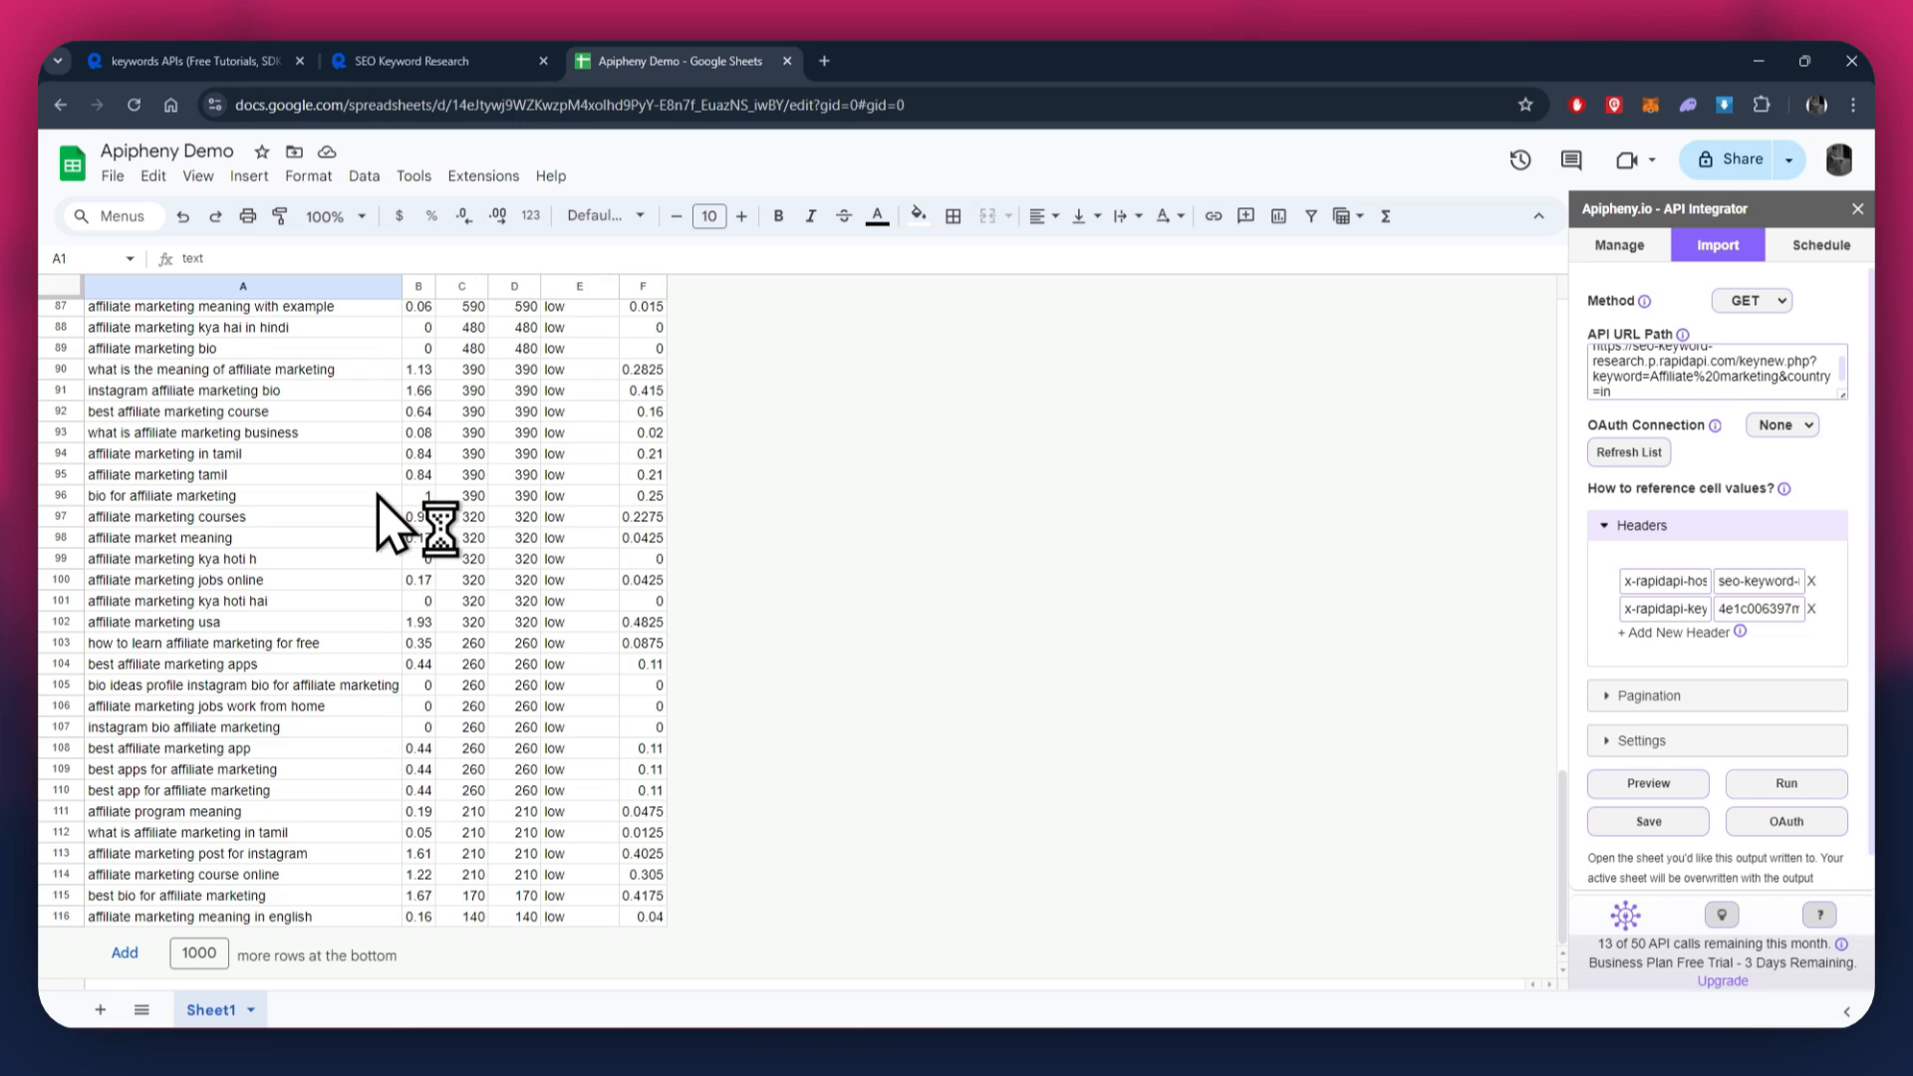
scroll(381, 504, "up", 17)
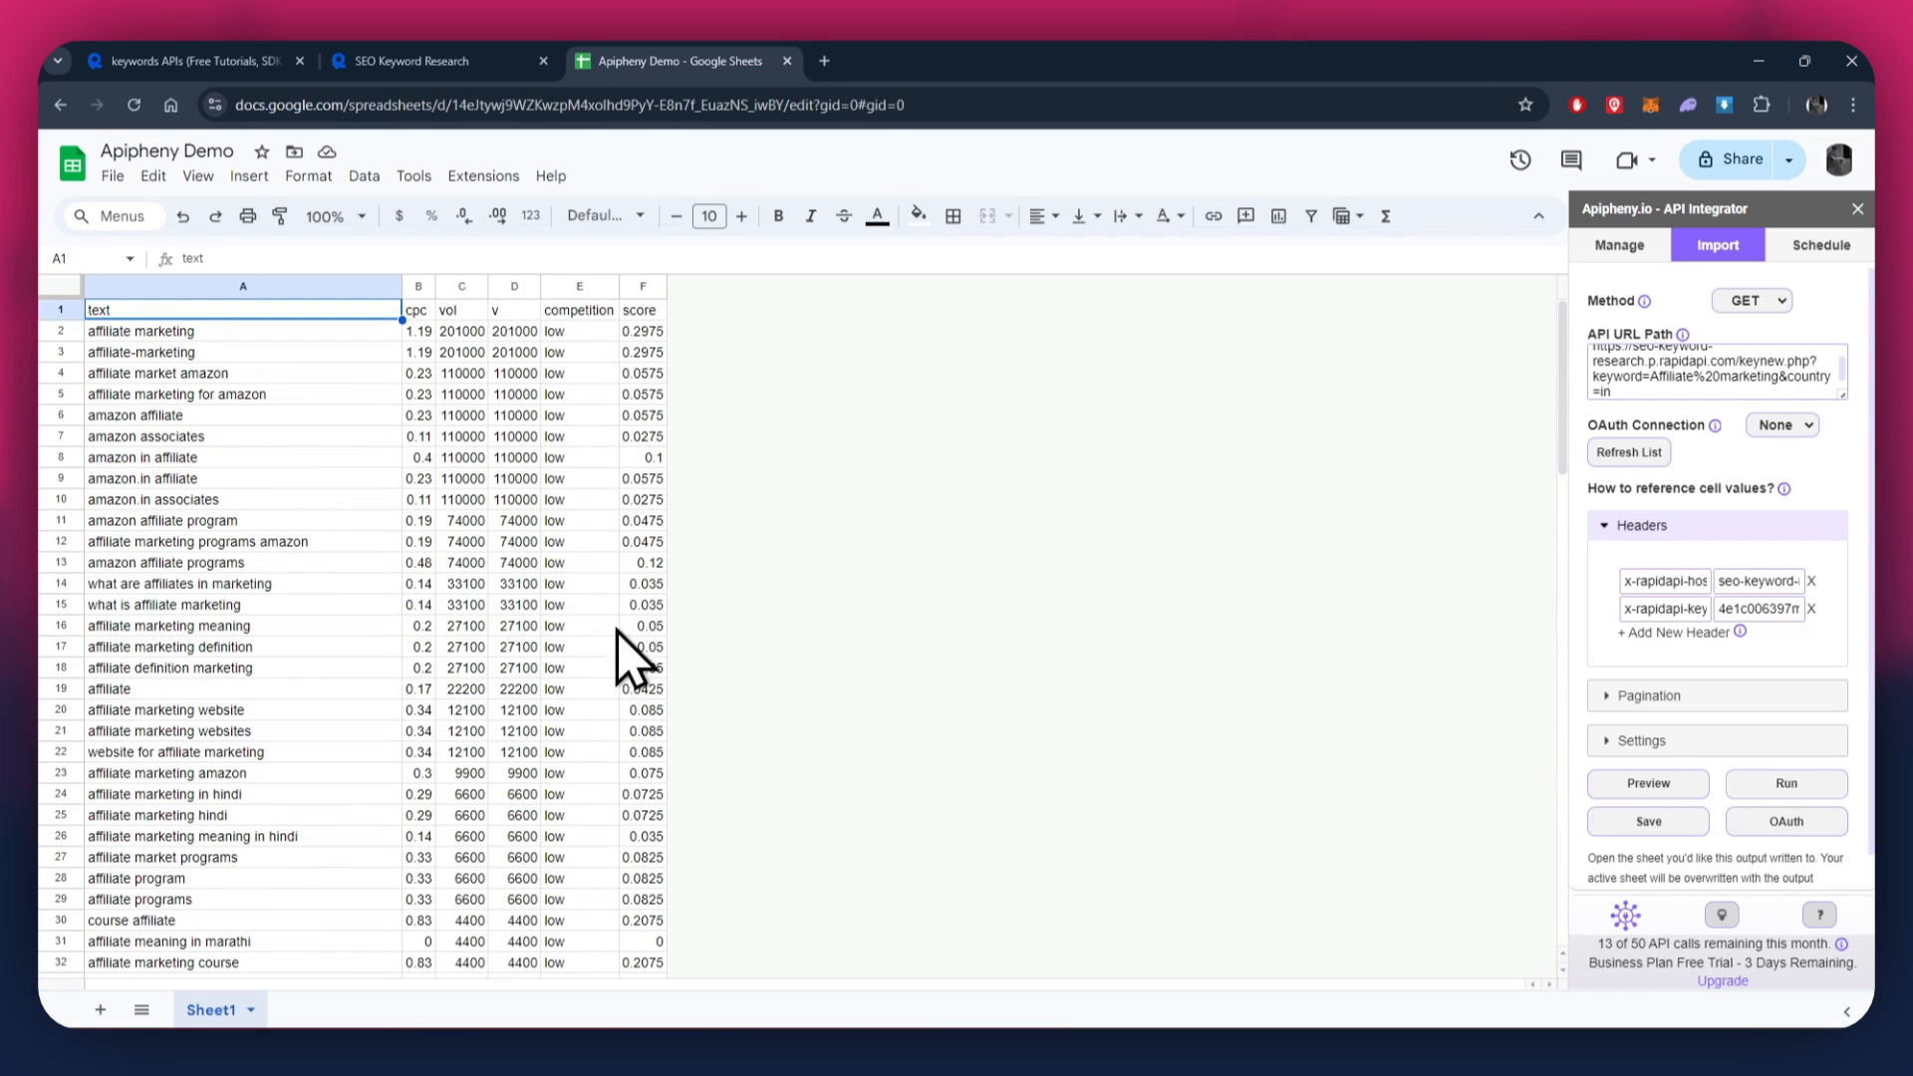